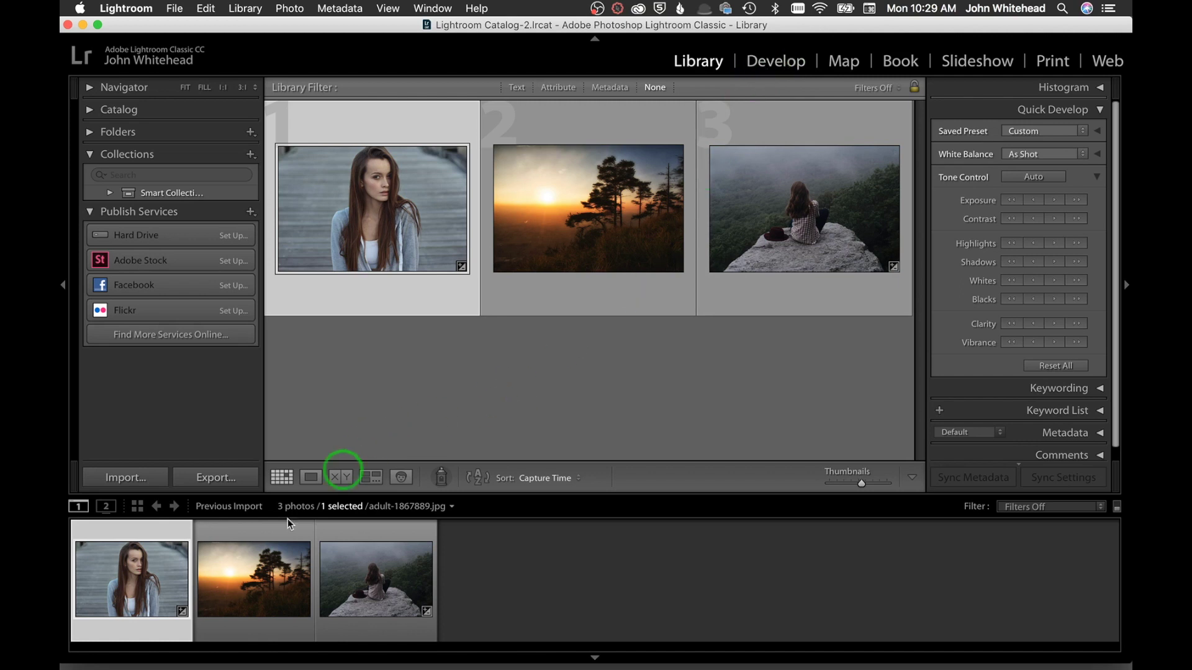
- Switch the selected portrait into the Develop module
left_click(785, 69)
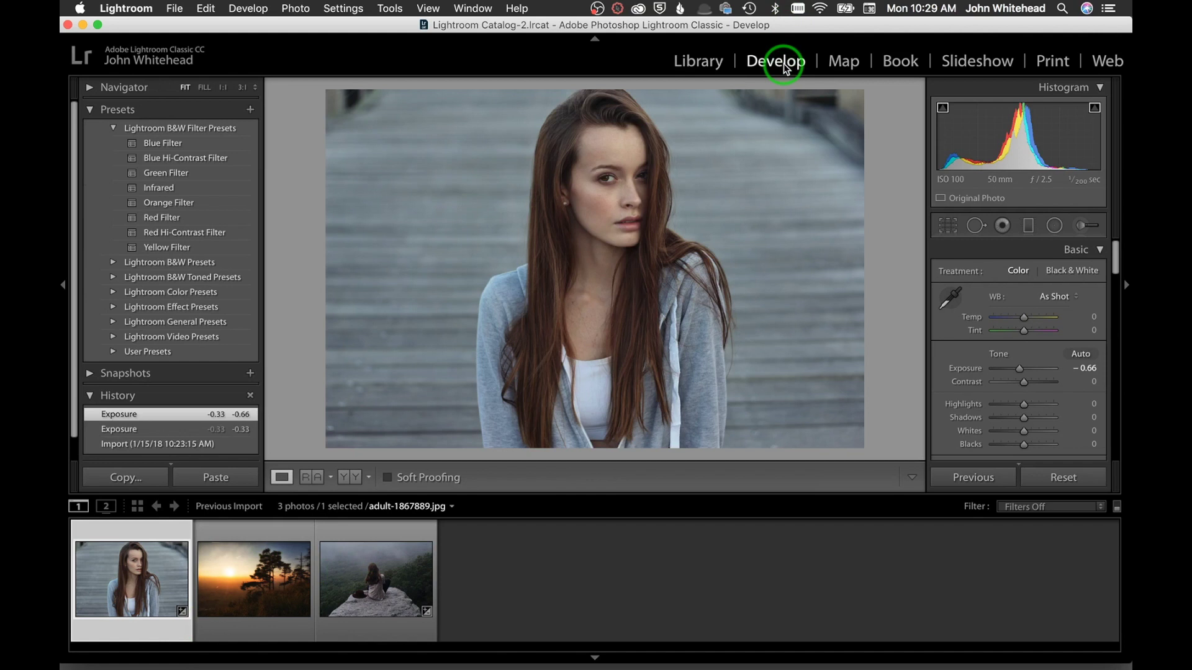
left_click(90, 110)
left_click(249, 149)
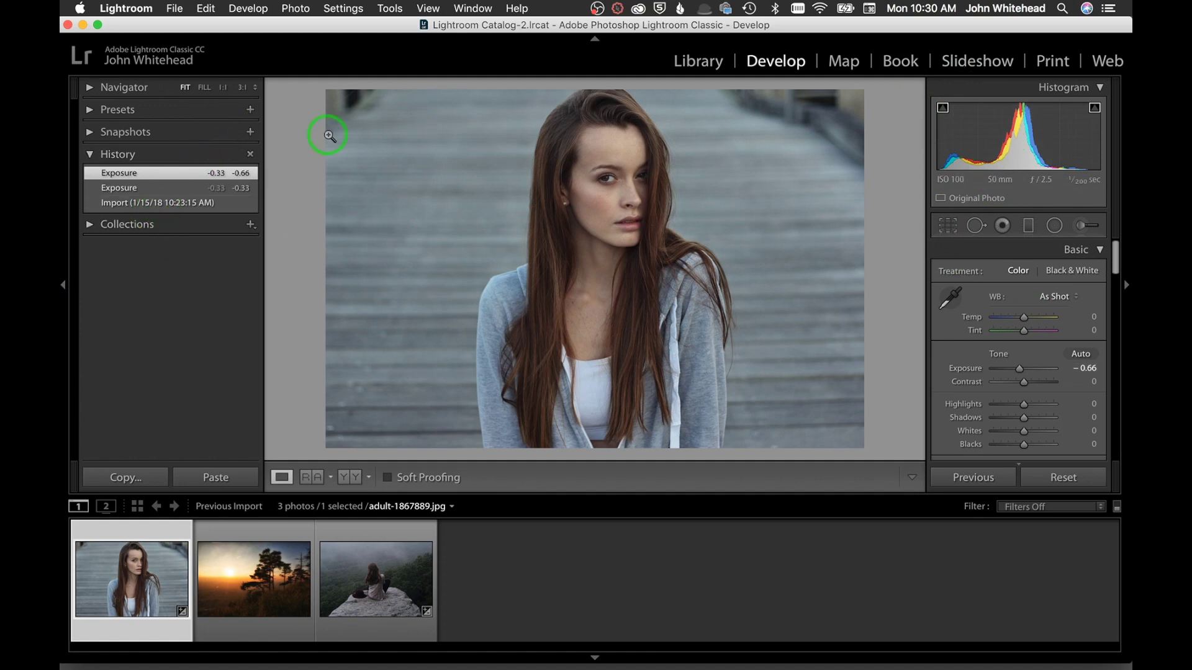
left_click(91, 88)
left_click(91, 88)
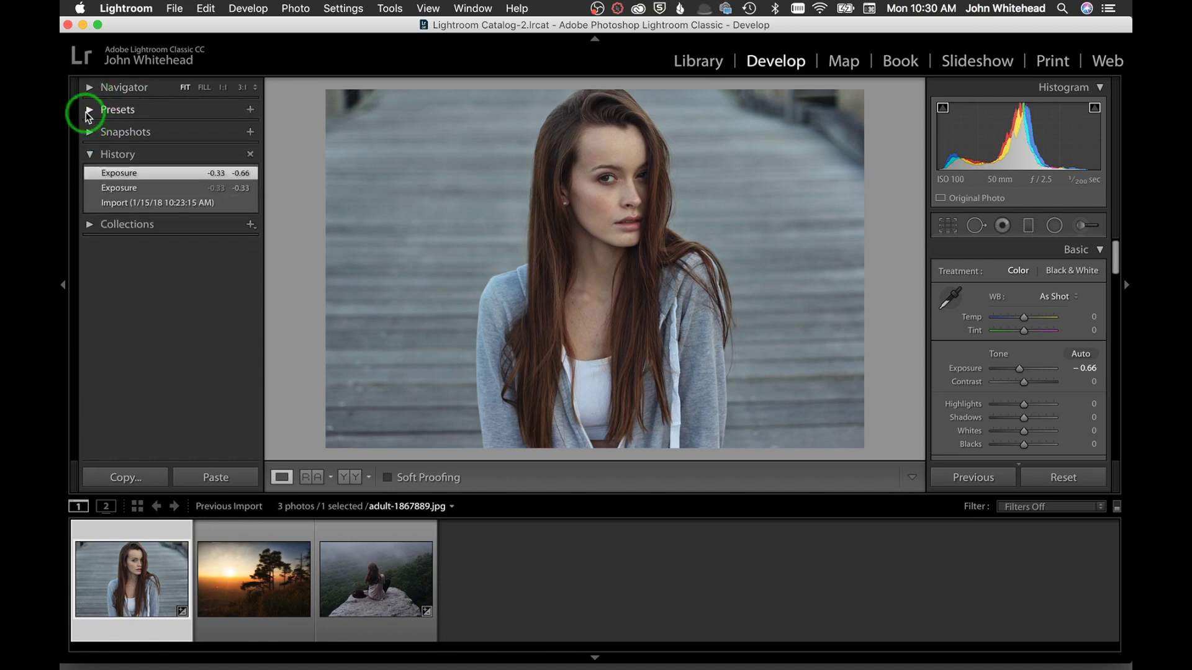
left_click(88, 111)
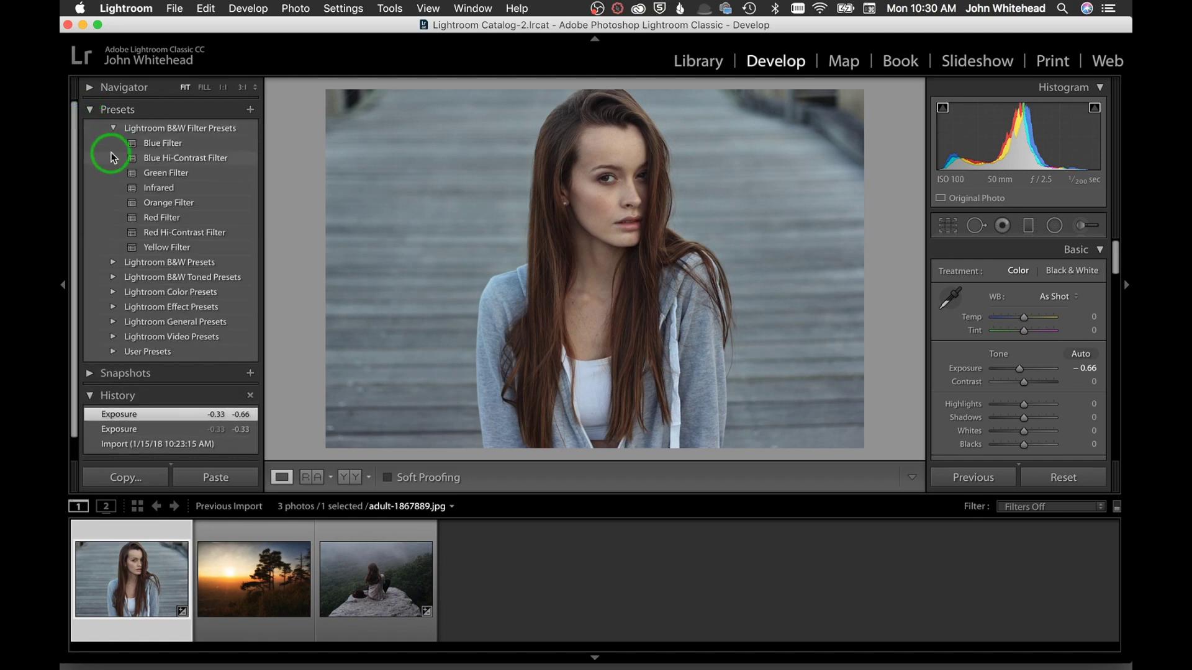
- Try the Blue, Blue Hi-Contrast, Green Filter and Infrared B&W presets on the portrait
left_click(163, 144)
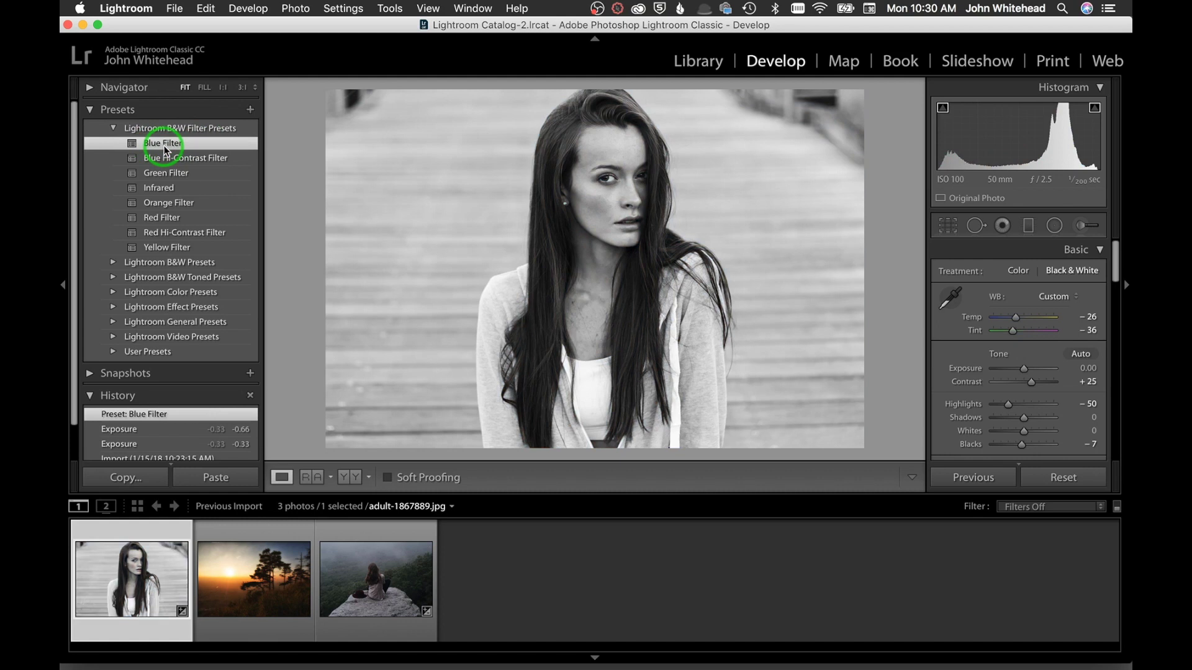
left_click(166, 159)
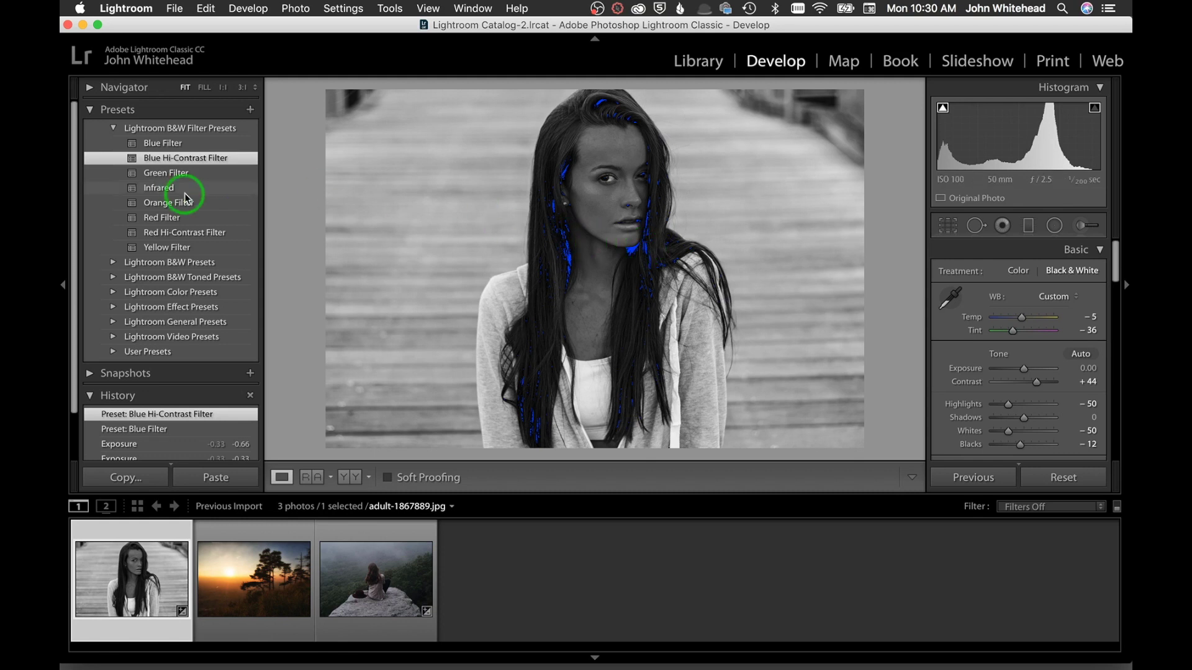
left_click(170, 179)
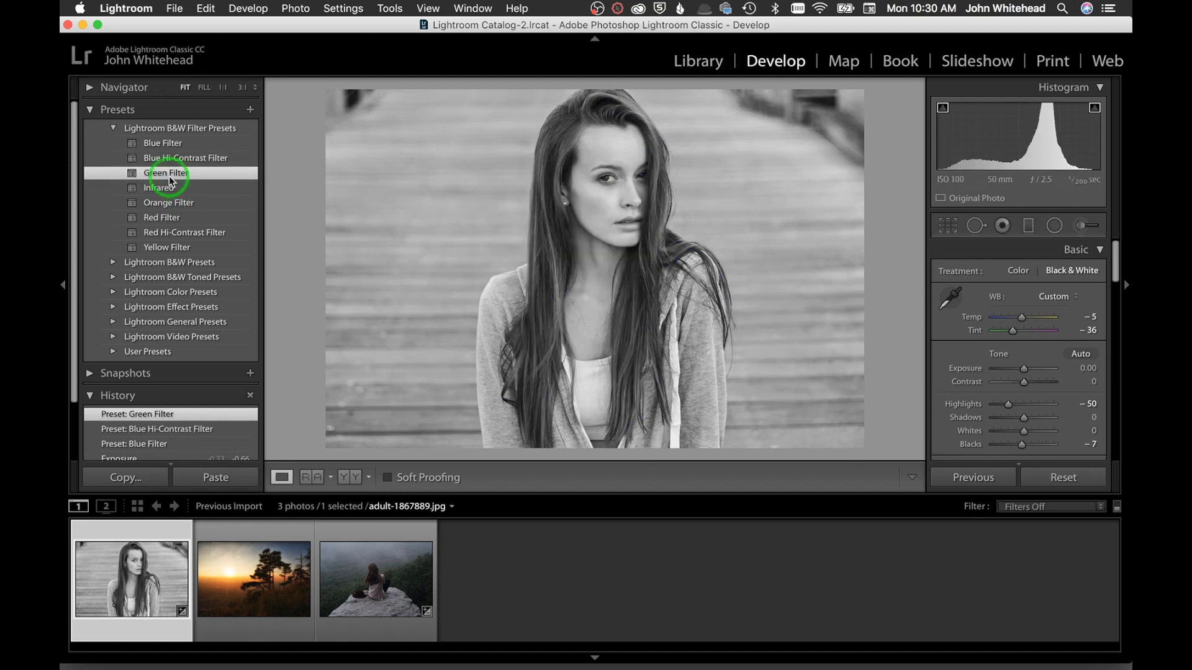
left_click(175, 188)
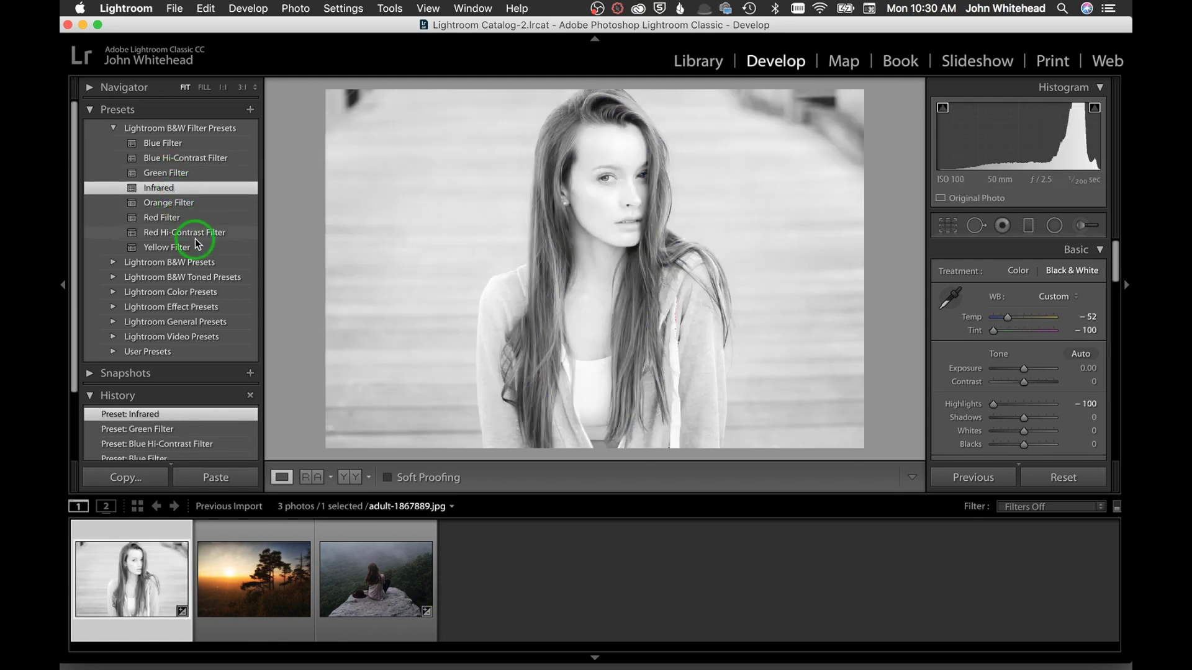
- Apply the Red Hi-Contrast Filter preset and settle exposure at −0.20
left_click(194, 237)
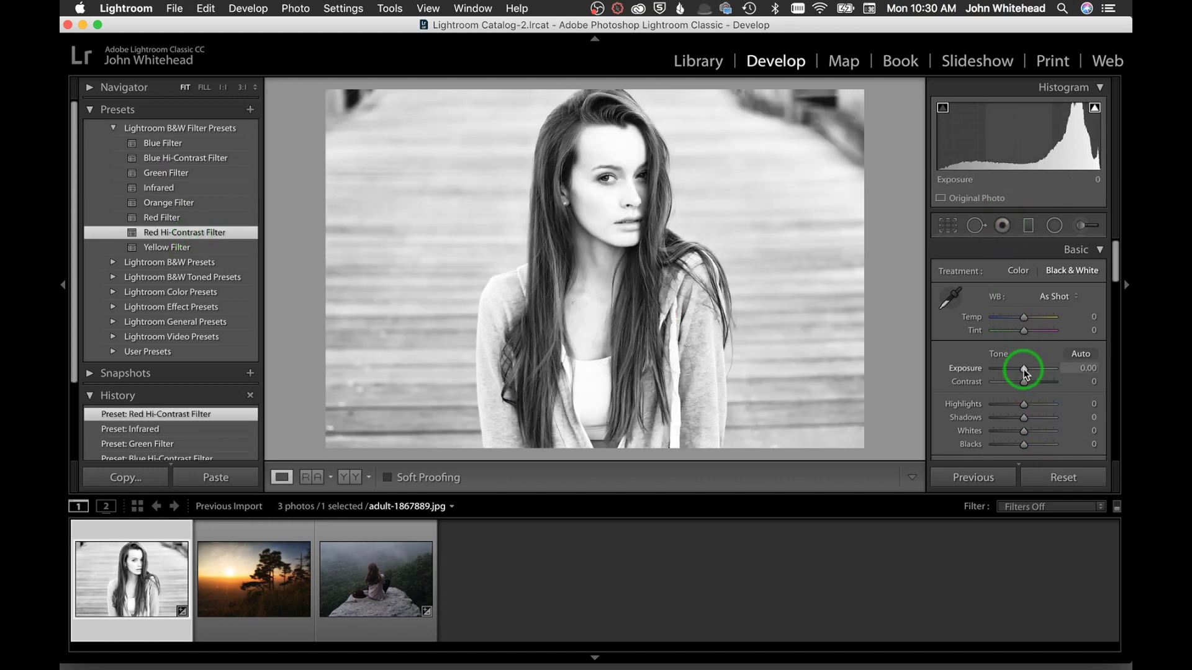
left_click_drag(1024, 373, 1031, 373)
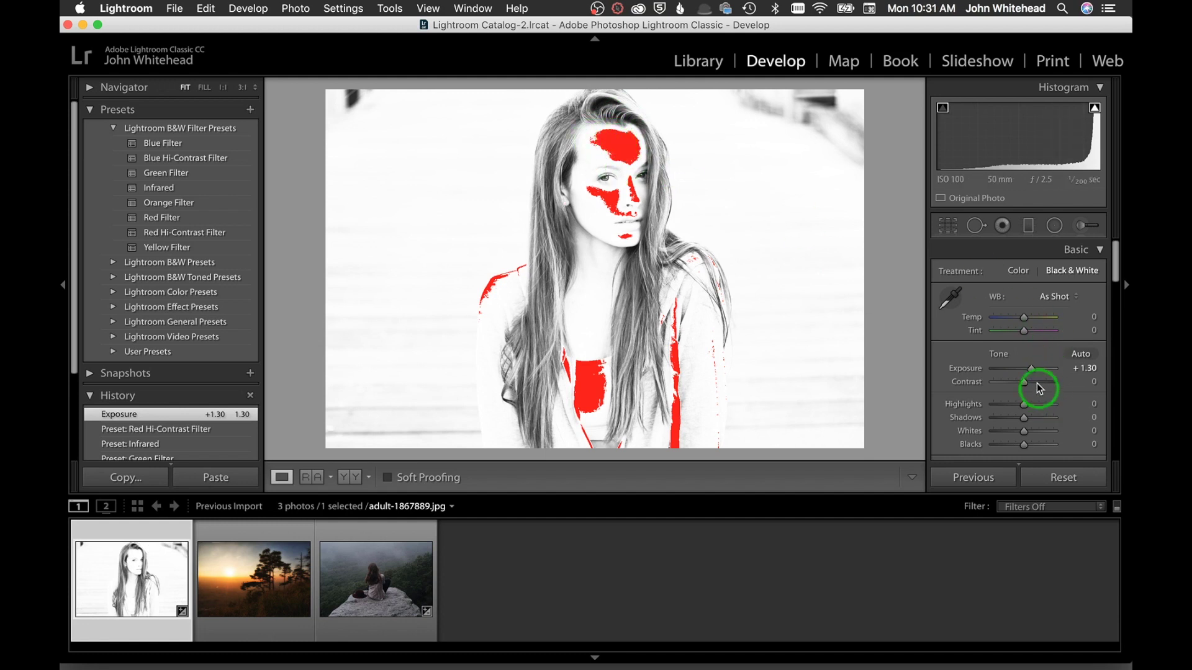
left_click_drag(1032, 369, 1022, 369)
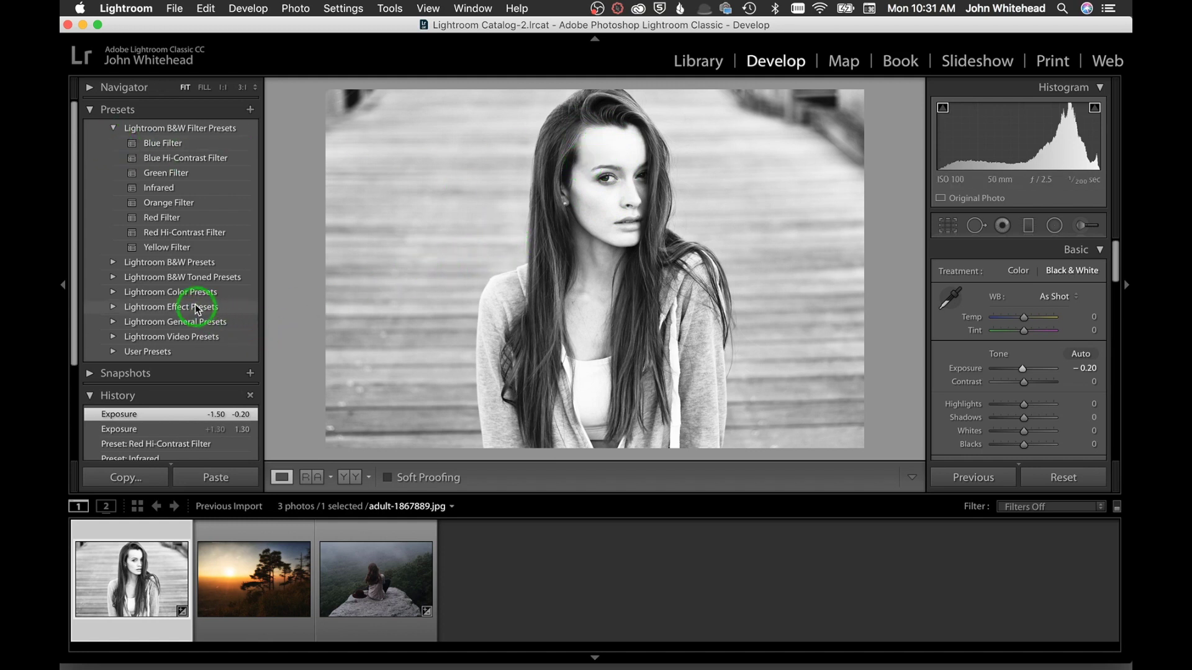
- Reset all edits to restore the original colour and collapse the B&W Filter Presets folder
left_click(1075, 487)
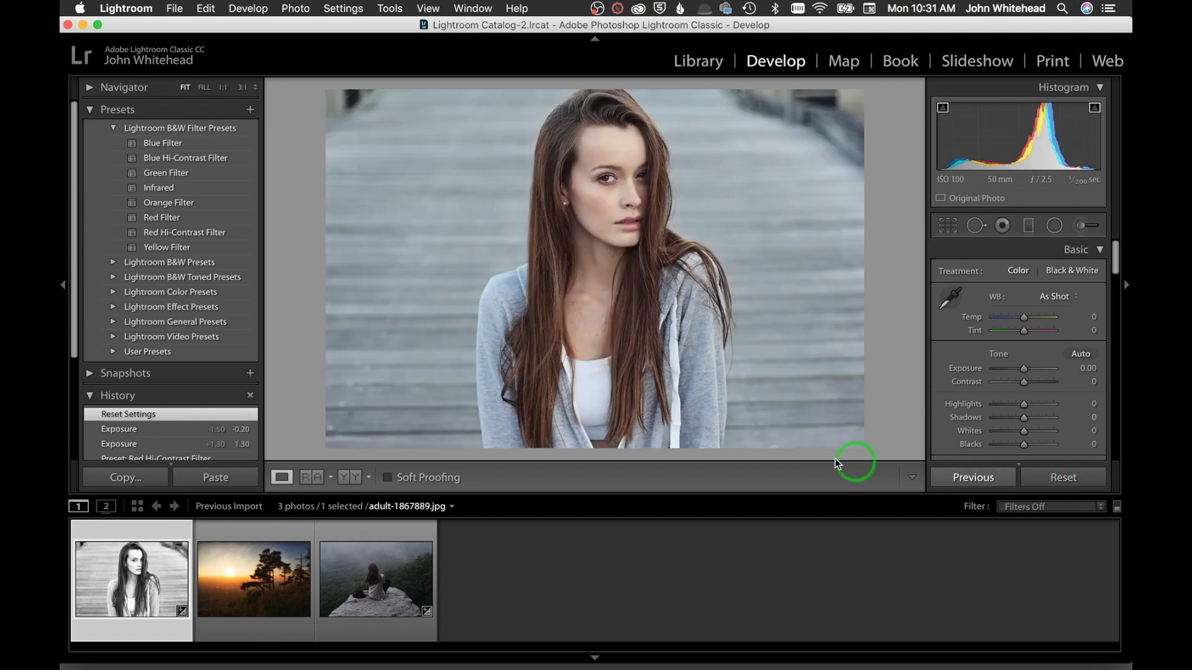
left_click(113, 130)
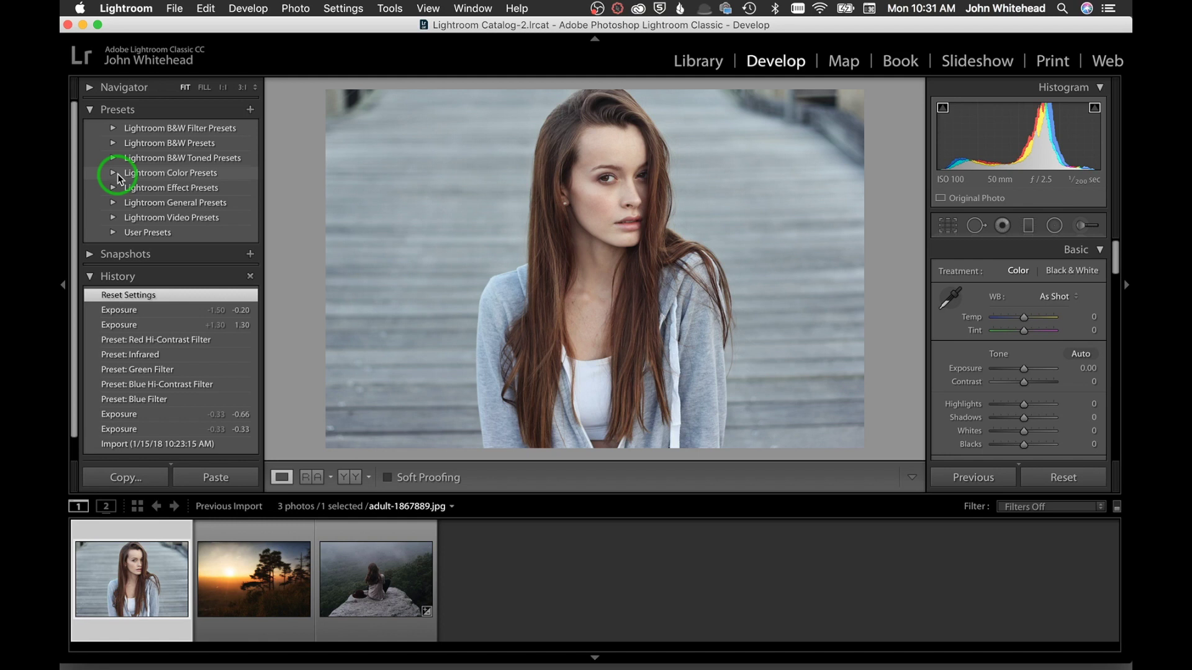
left_click(104, 112)
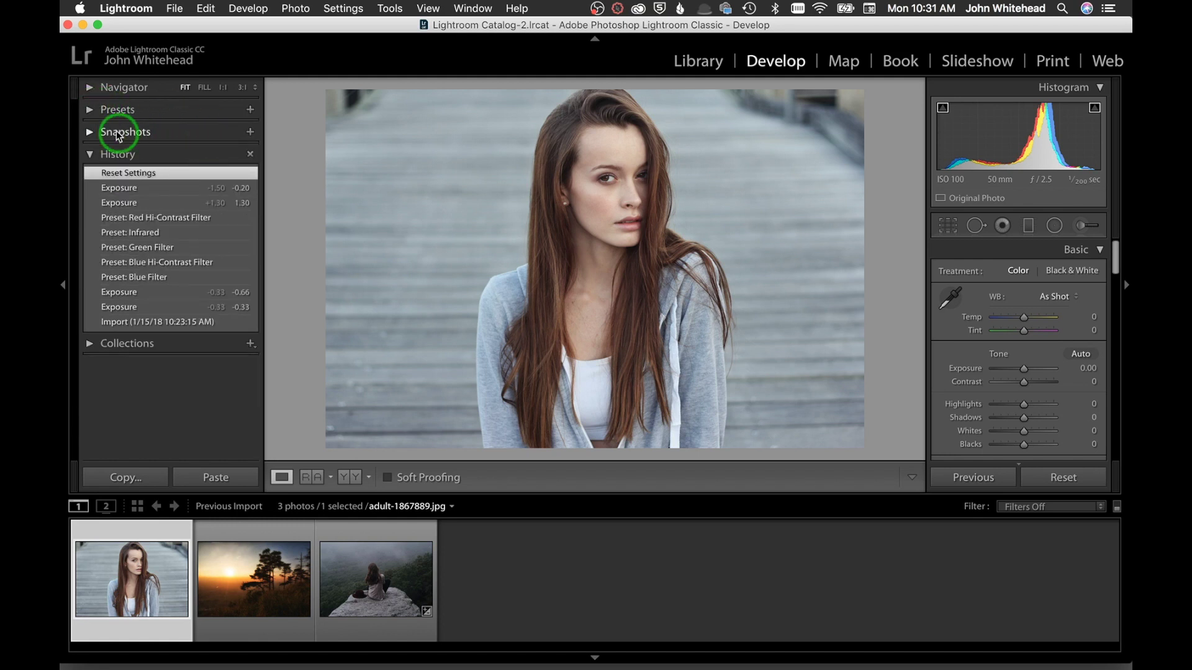
left_click(88, 132)
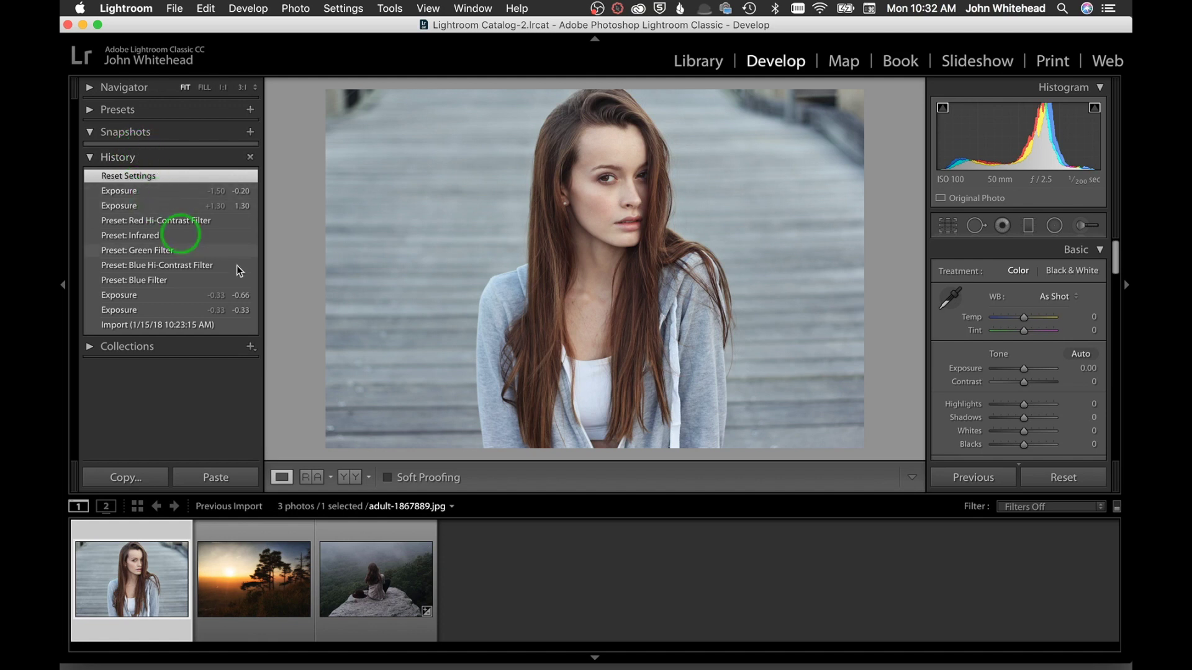
left_click(126, 194)
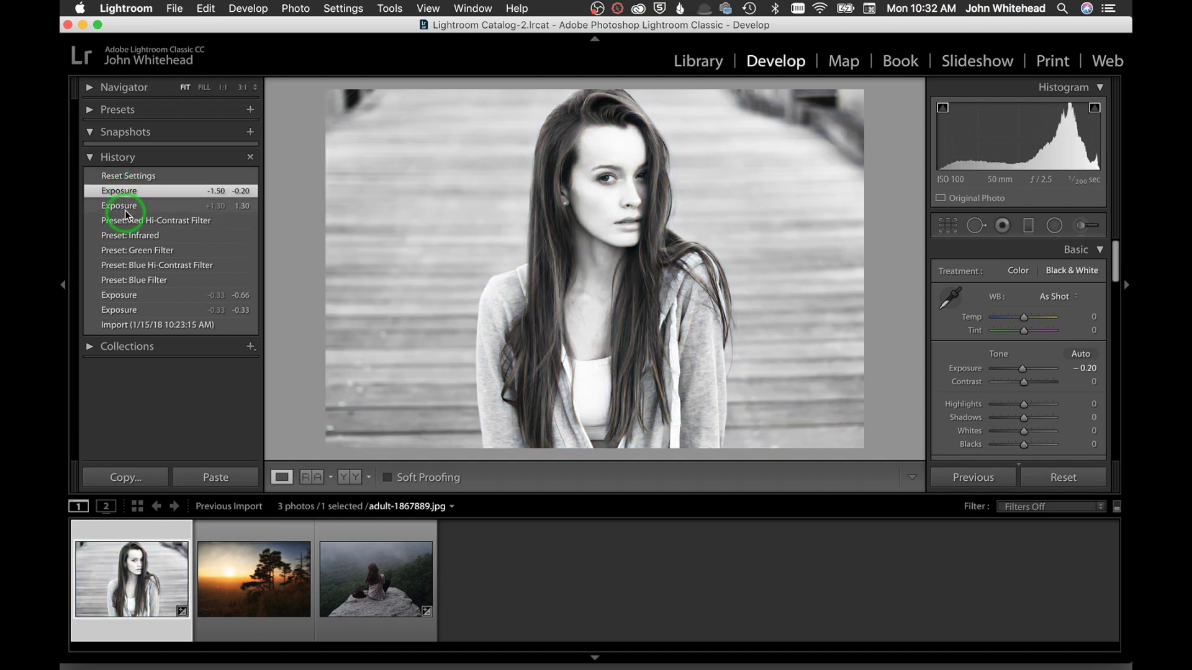
left_click(126, 206)
left_click_drag(126, 222, 124, 280)
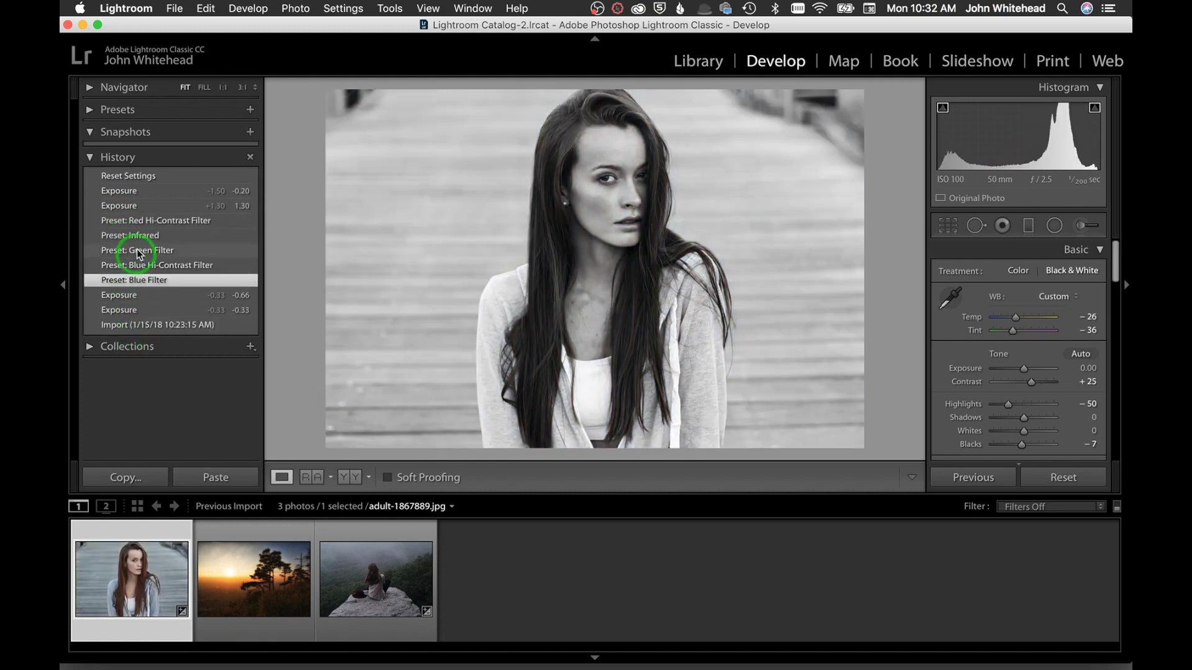
left_click(131, 179)
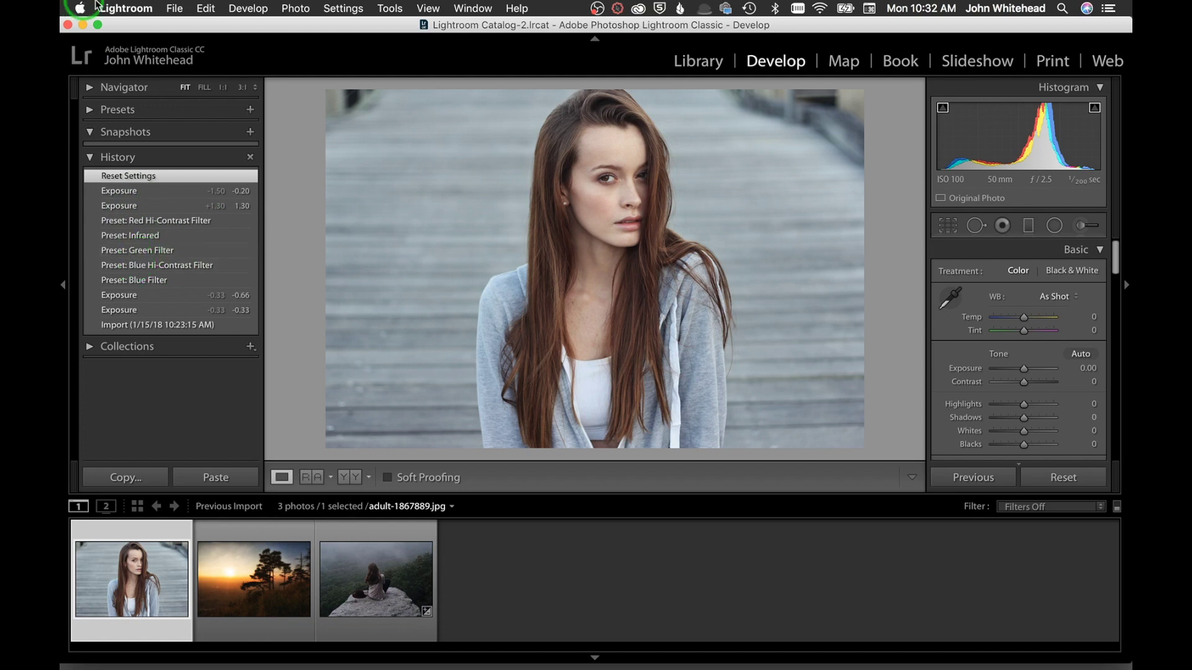
left_click(128, 7)
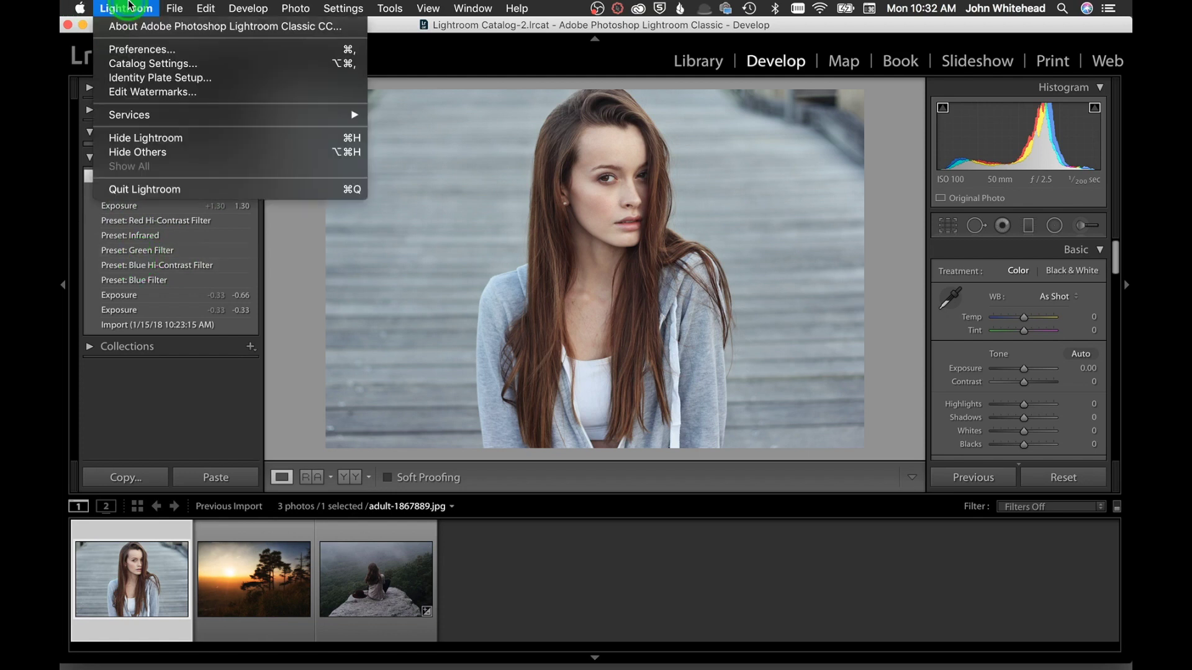
left_click(138, 50)
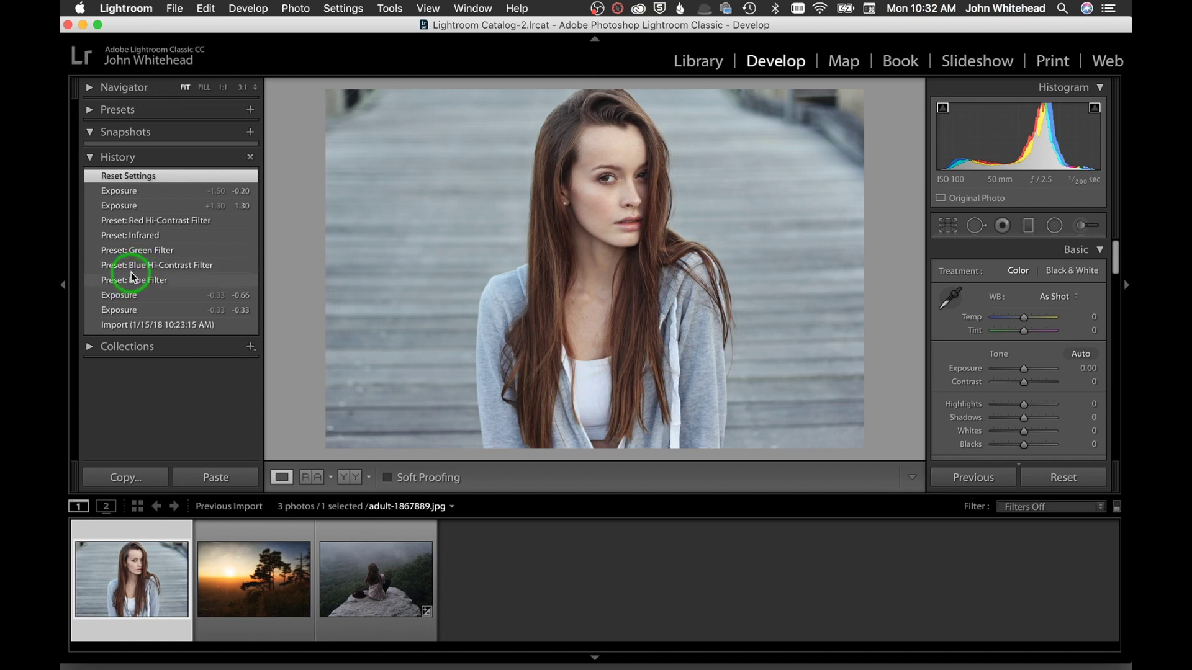
left_click(91, 346)
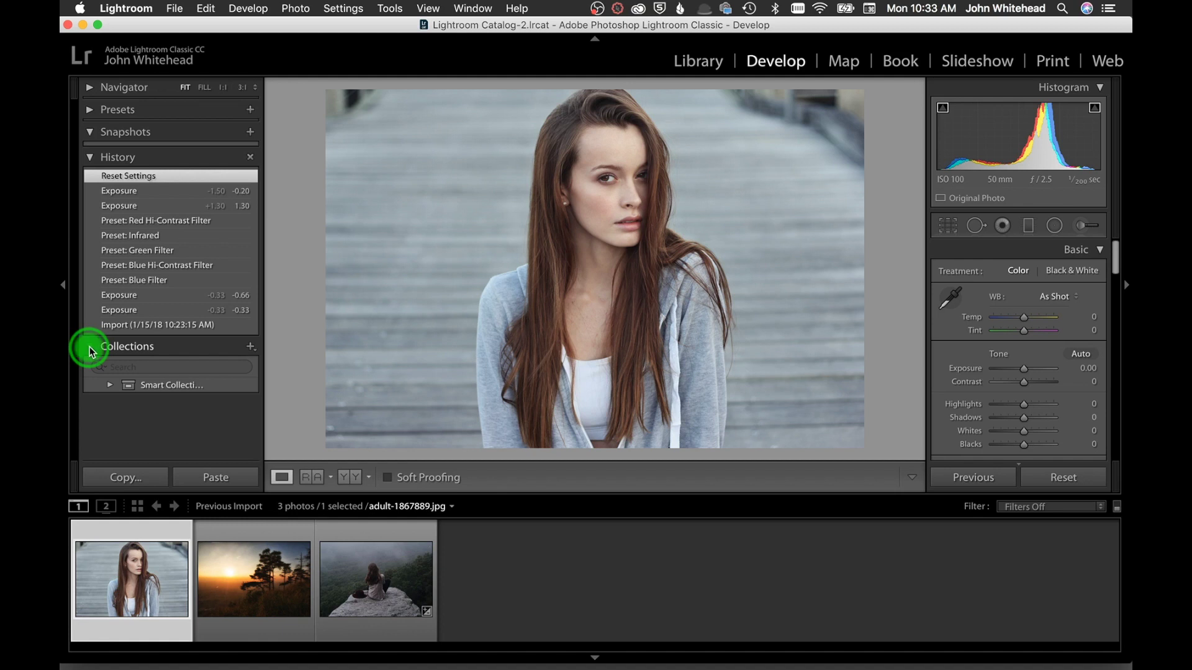
left_click(90, 347)
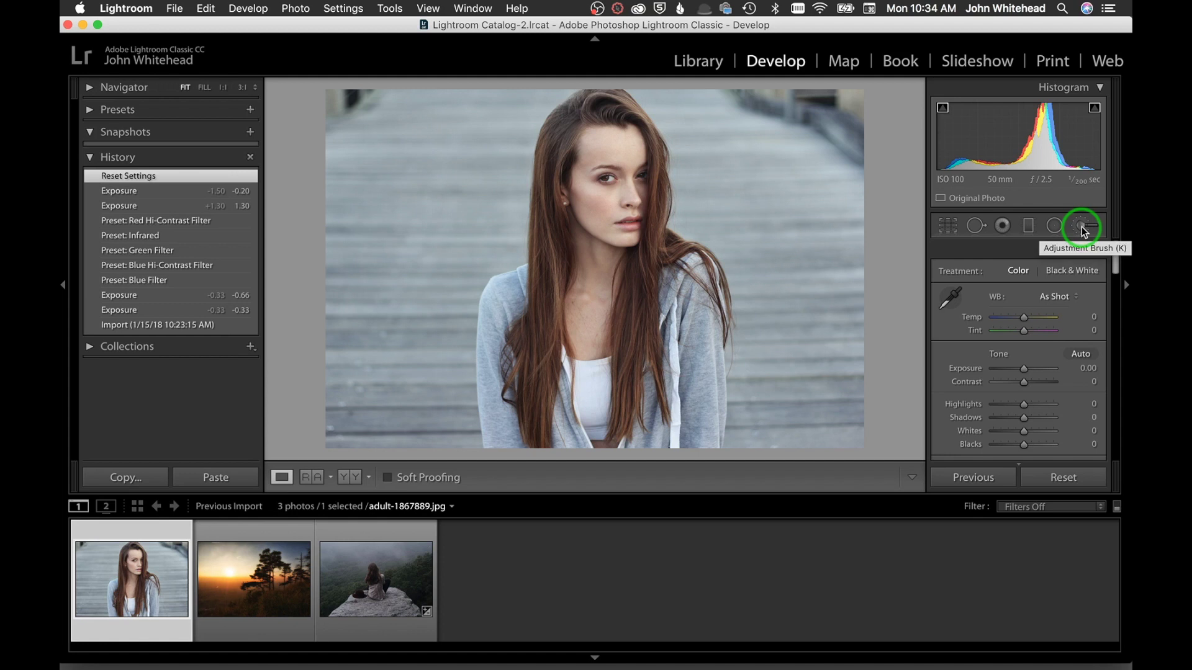
- Collapse and re-expand the Basic panel and check the white balance choices without changing them
scroll(1029, 319, "down", 1)
scroll(1029, 321, "up", 1)
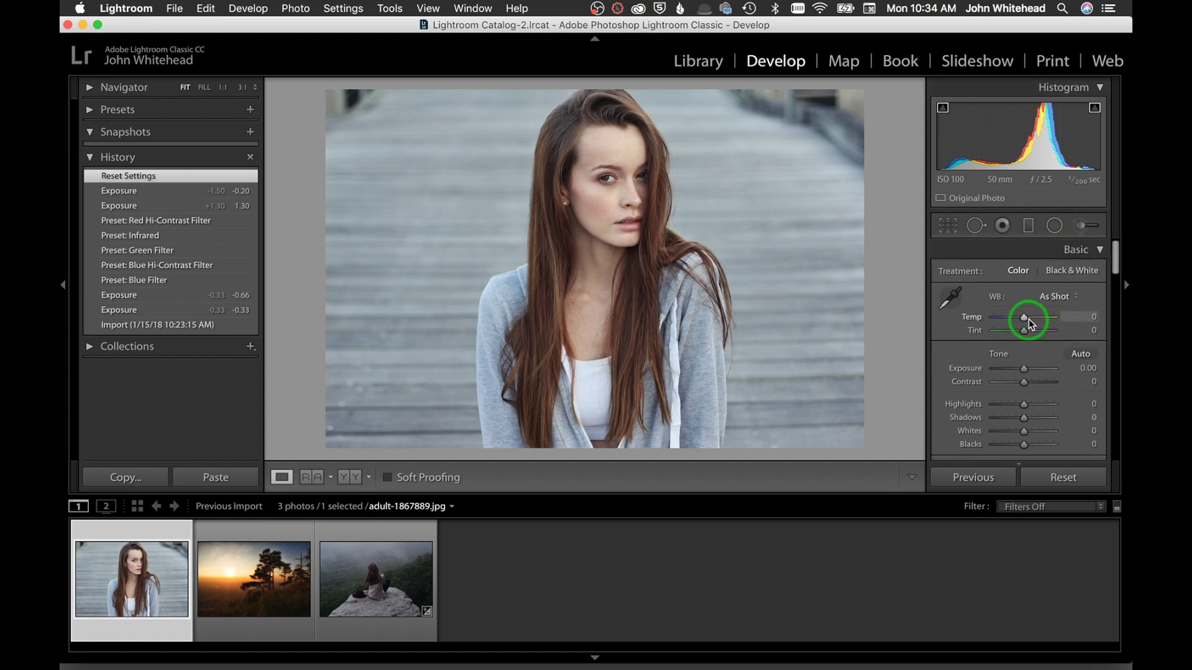
left_click(1099, 251)
left_click(1100, 250)
left_click(1059, 297)
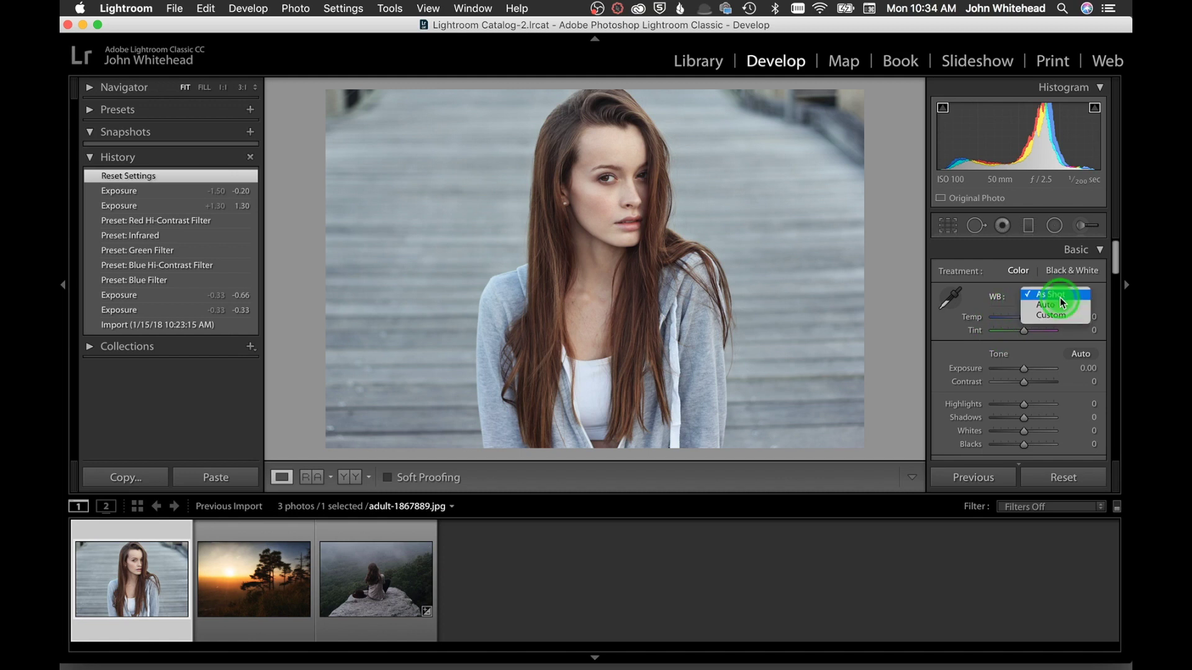
left_click(992, 284)
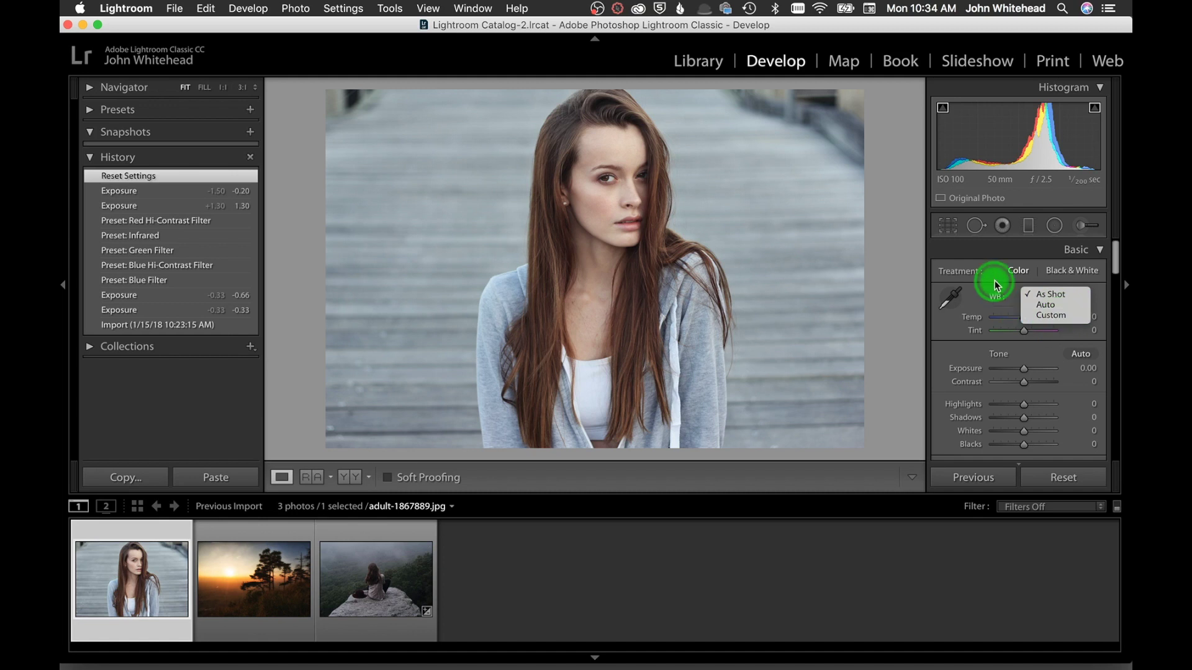
- Expand the Presets and Navigator panels and switch to the Library module
left_click(99, 108)
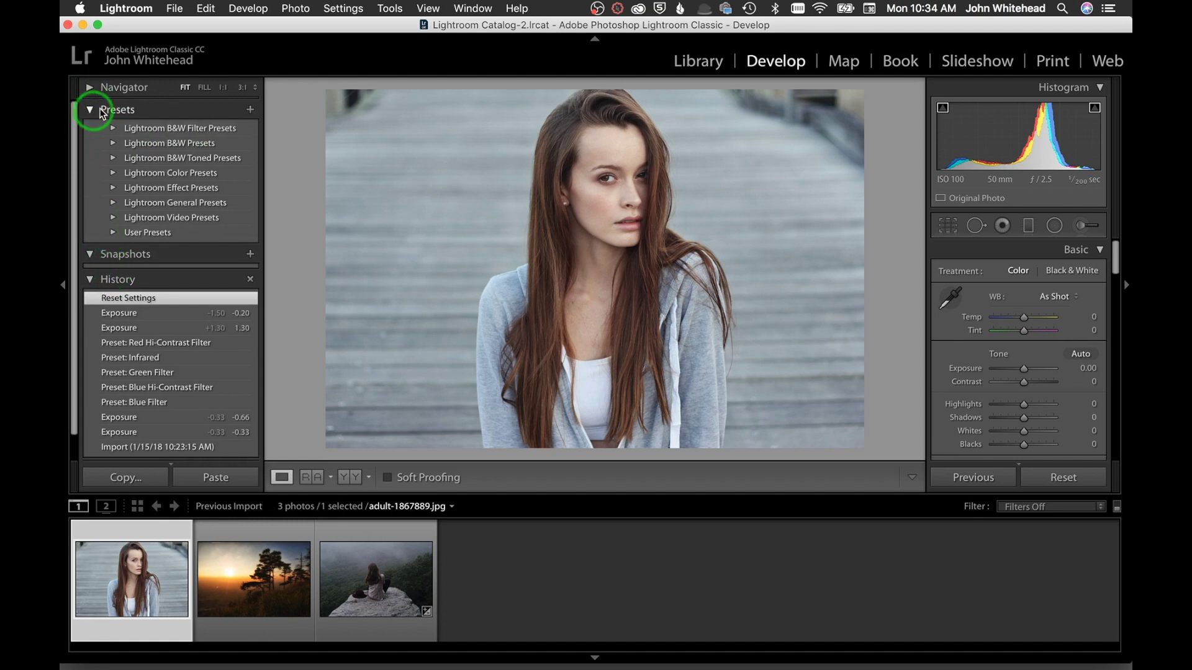
left_click(88, 81)
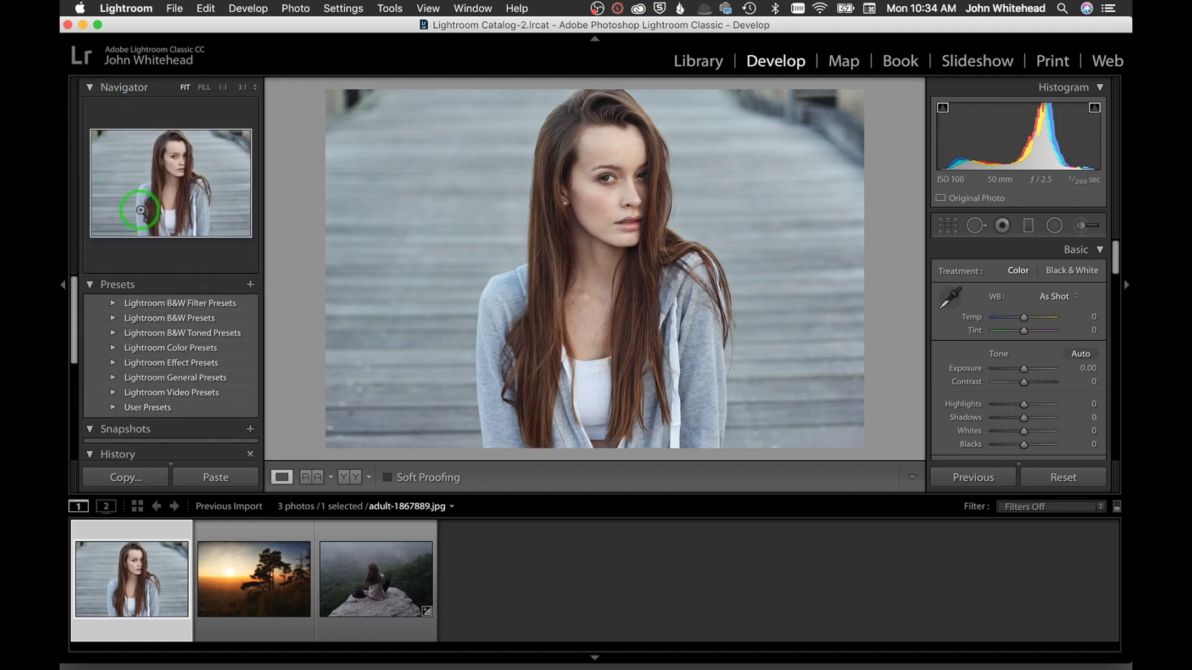
left_click(700, 60)
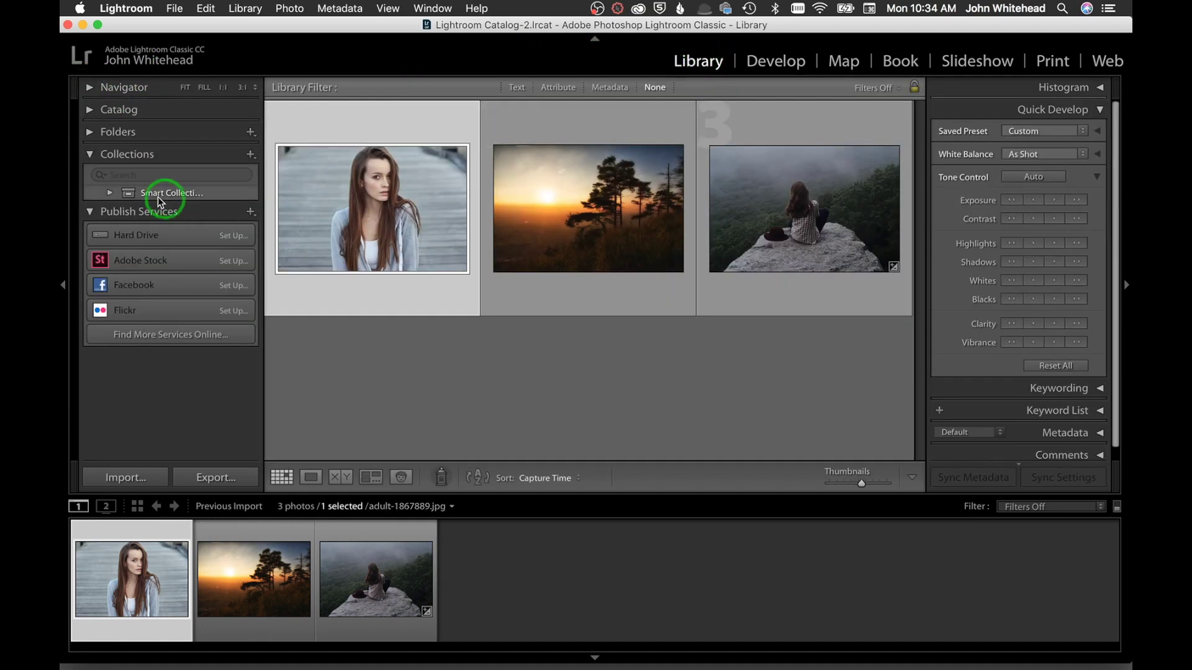
- Pick Outlaws-4 from the Outlasw 1-1-2018 folder, hide Quick Develop, and open it in Develop
left_click(94, 132)
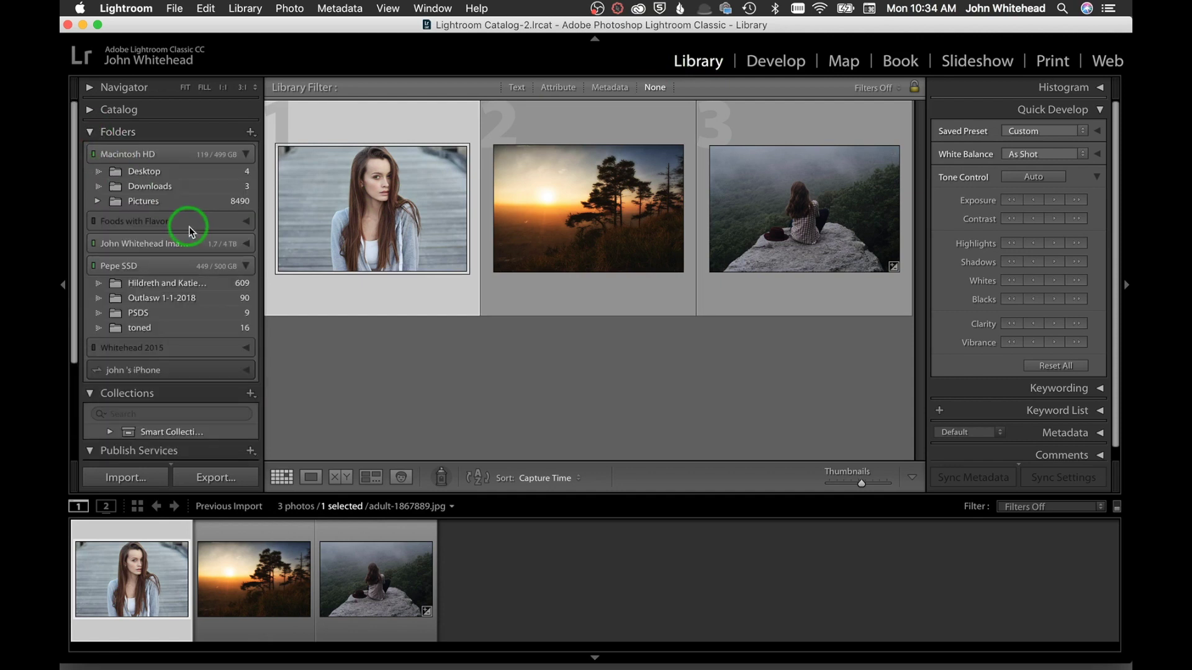
left_click(180, 298)
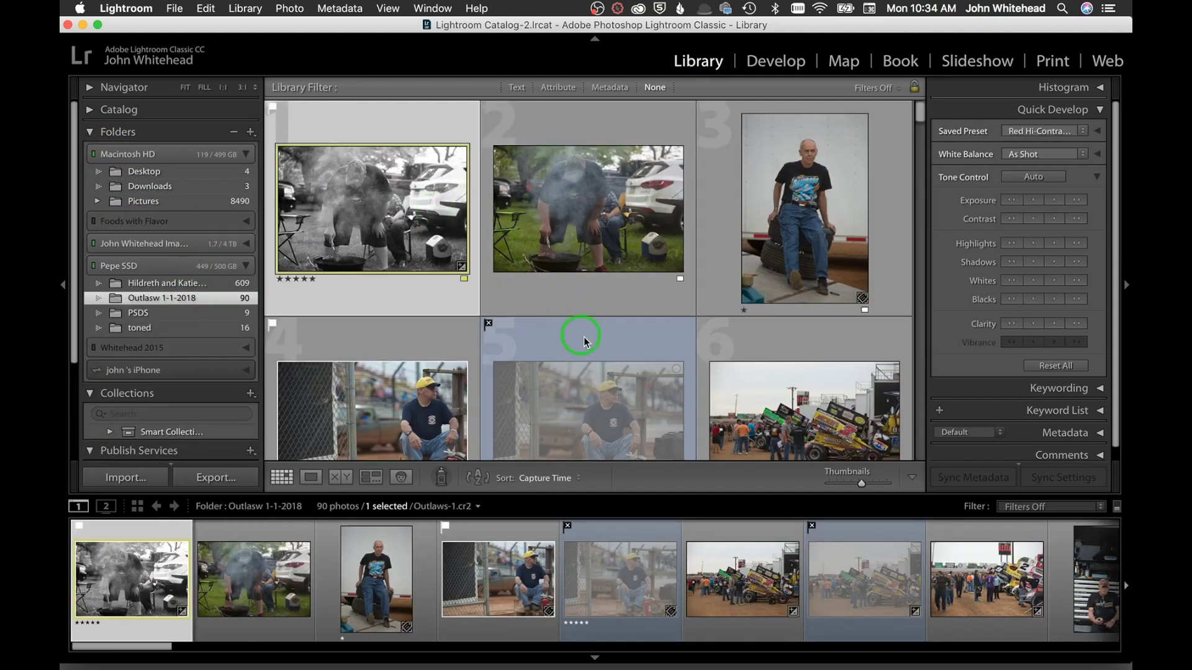
left_click(436, 414)
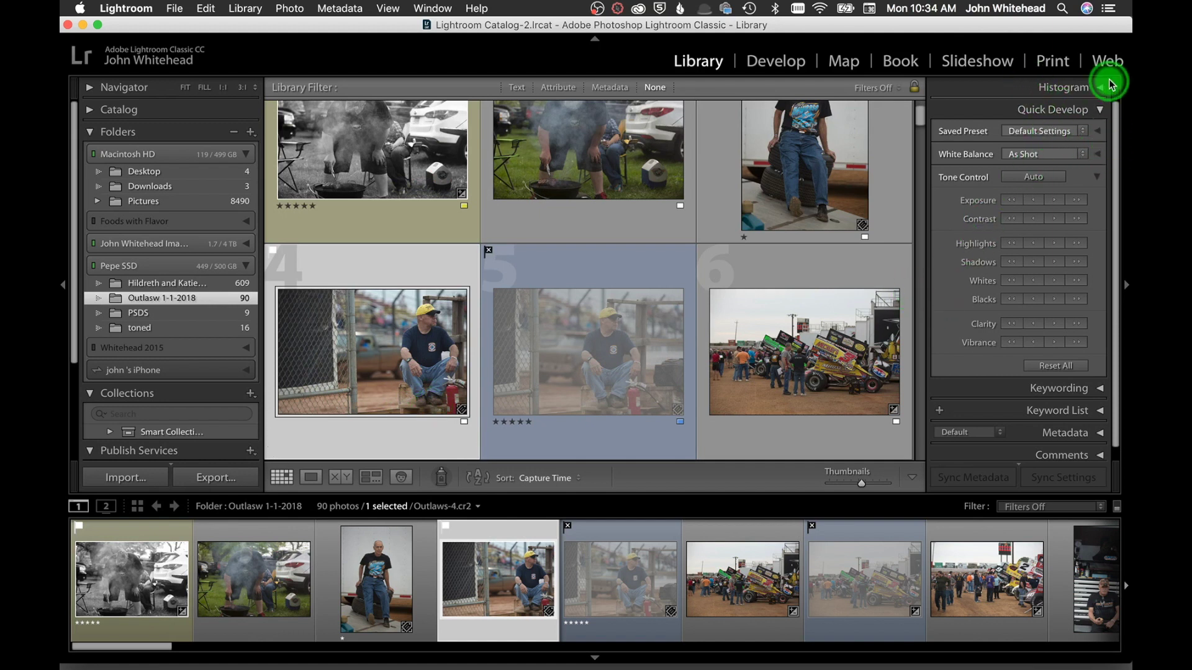
left_click(1099, 109)
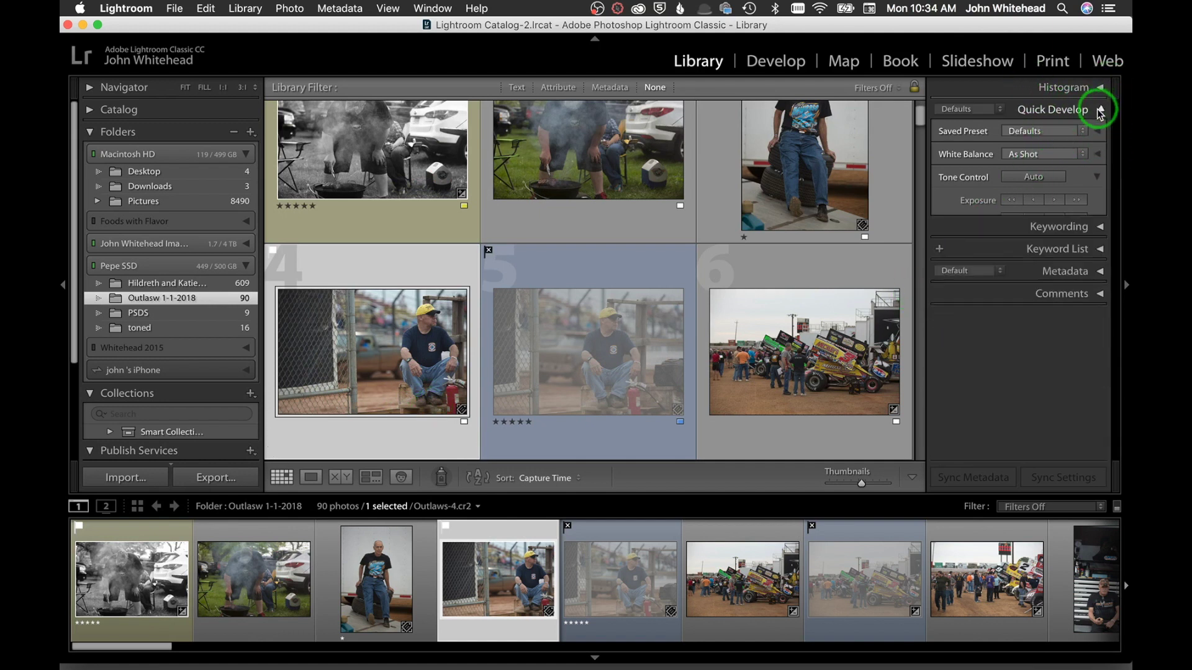
left_click(775, 59)
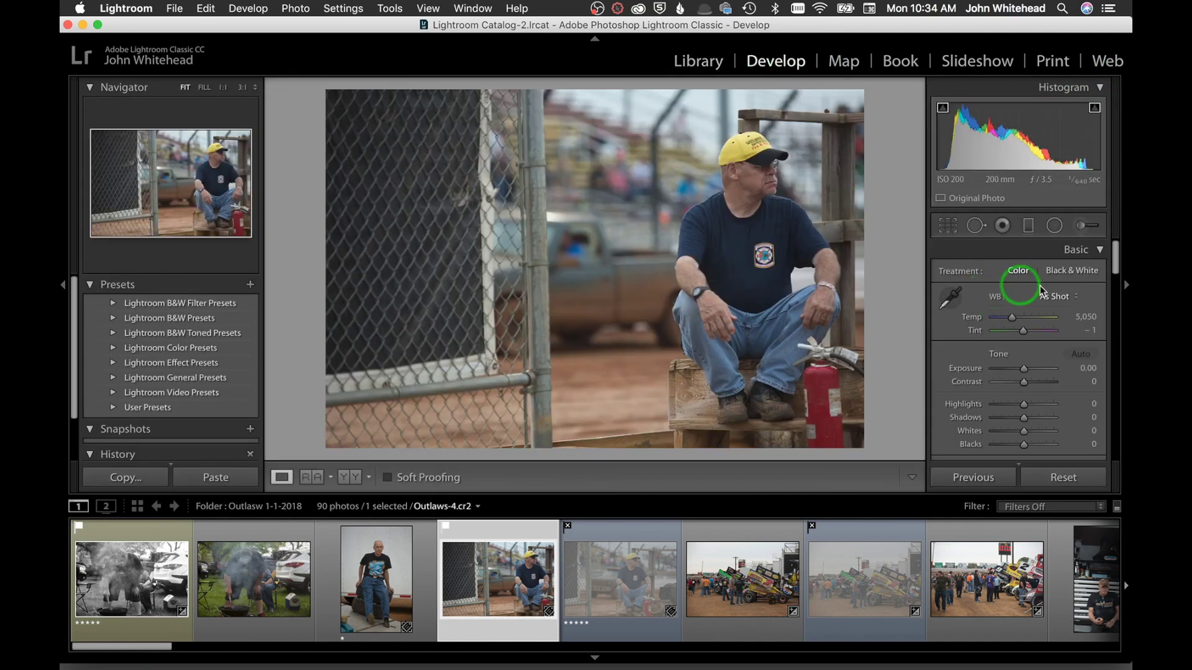
left_click(1073, 298)
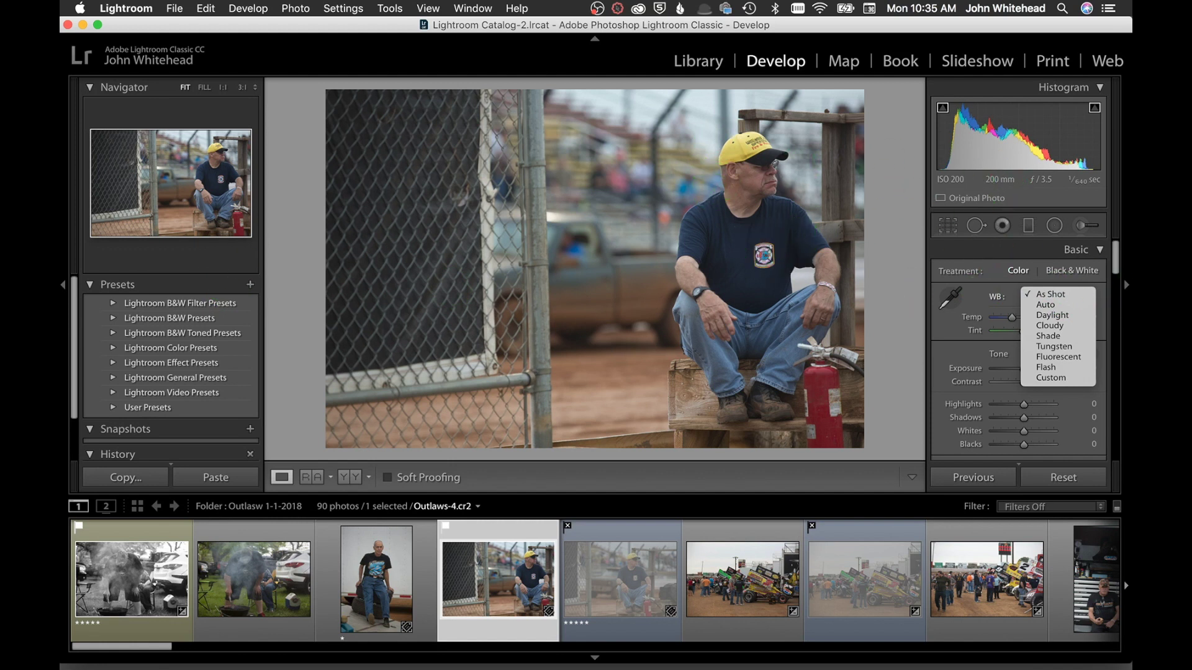
left_click(1039, 298)
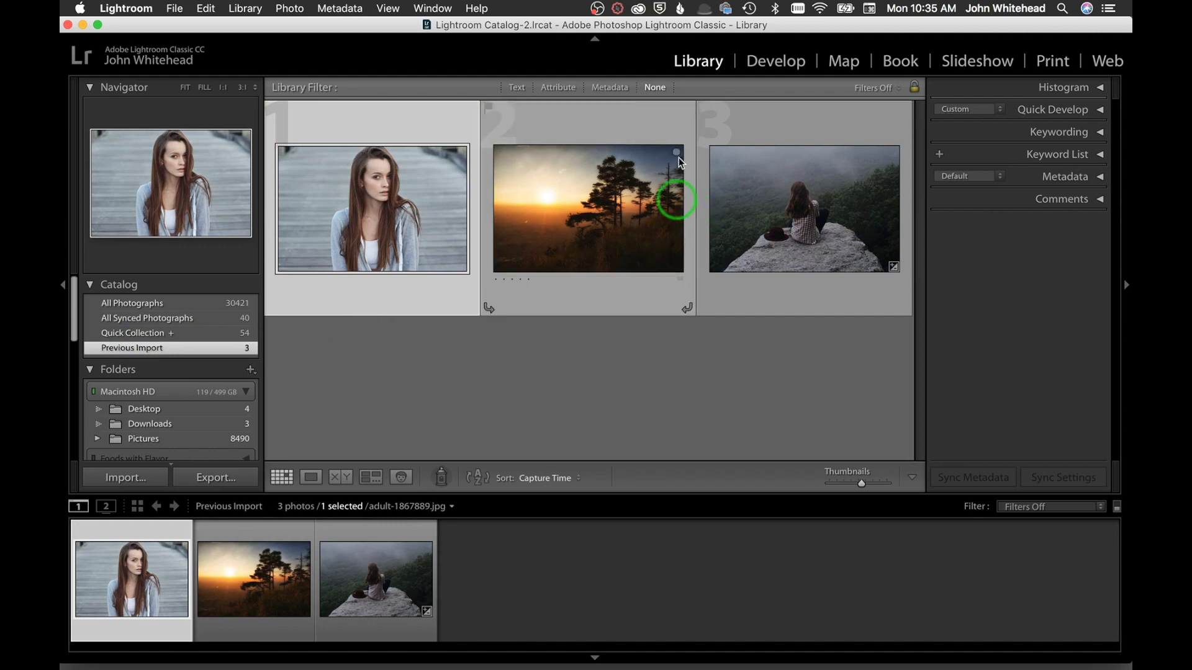
- Open adult-1867889.jpg in Develop and compare Auto white balance, settling on As Shot
left_click(767, 65)
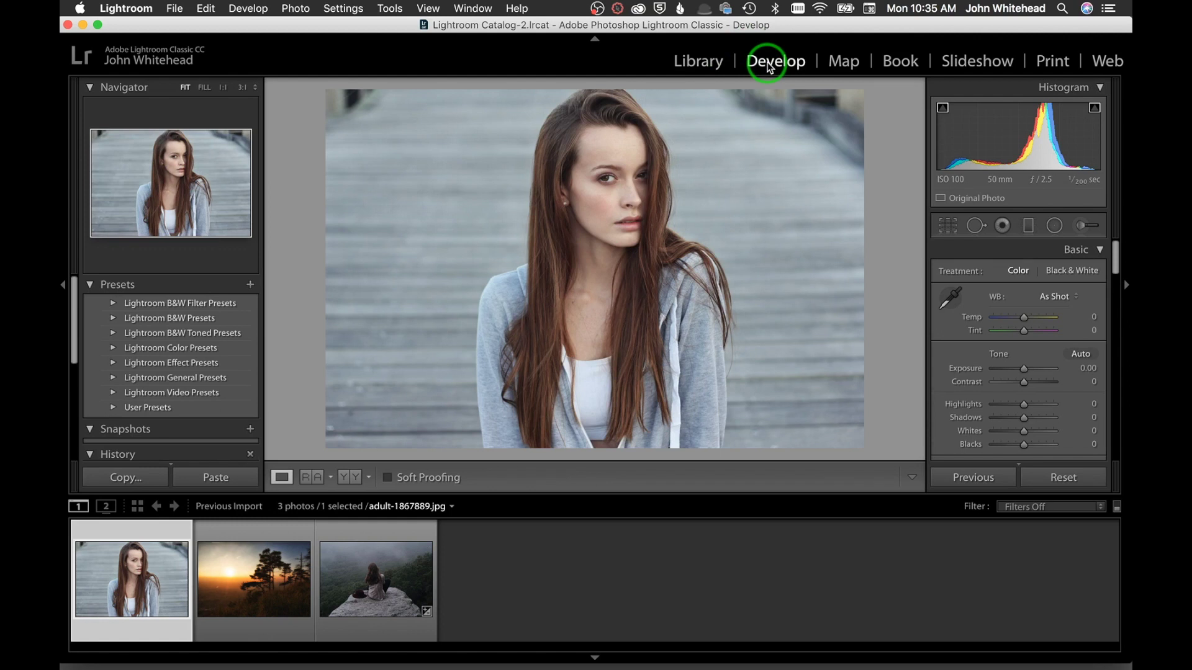
left_click(1065, 297)
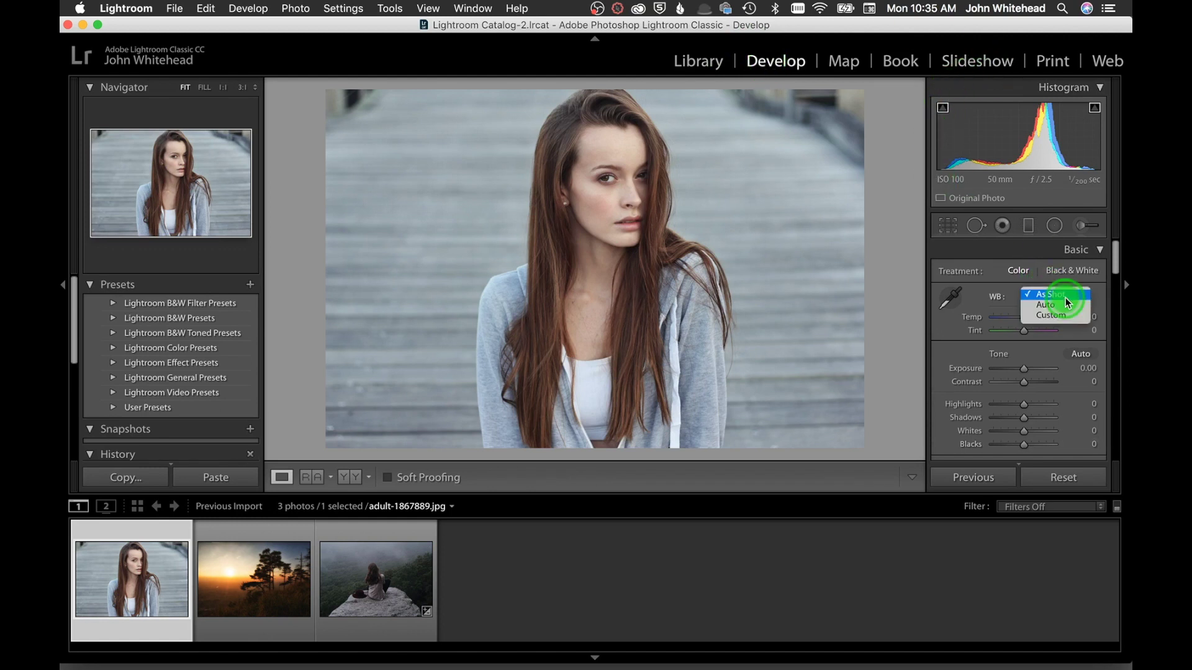
left_click(1063, 303)
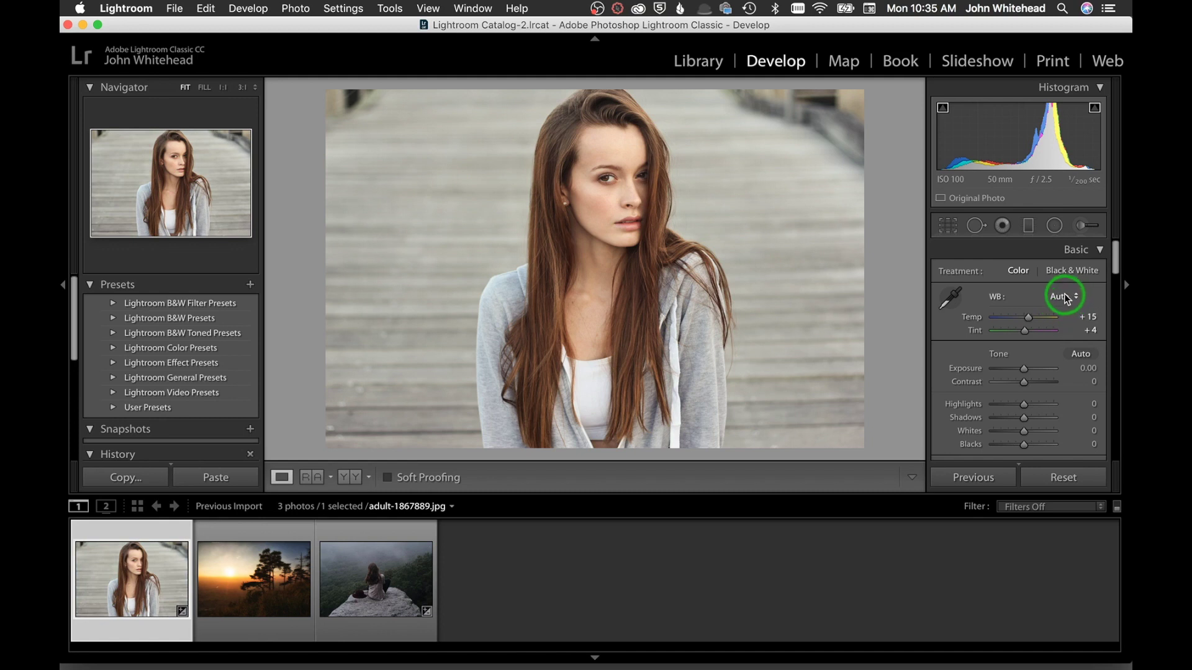
left_click(1065, 298)
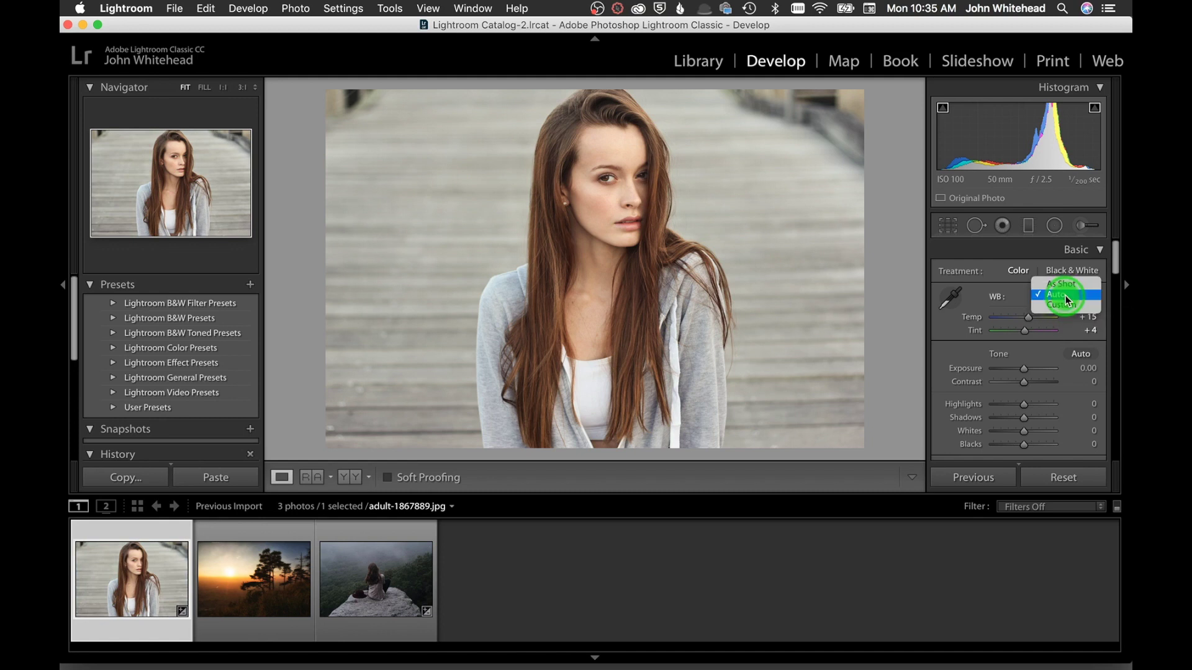
left_click(1068, 286)
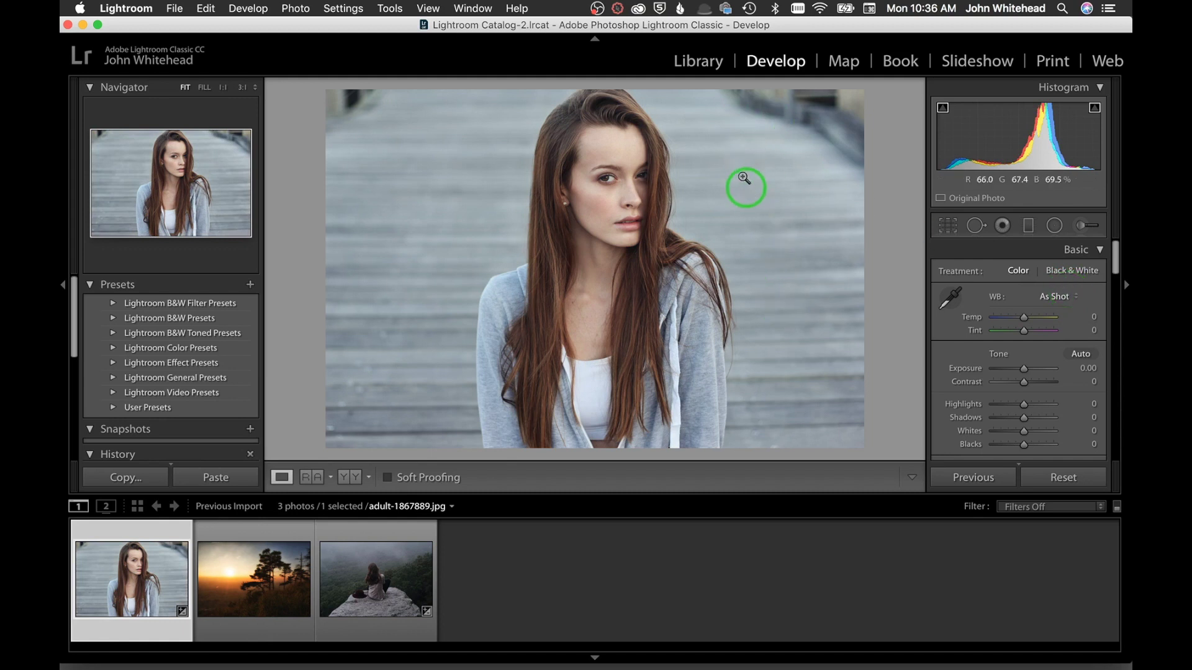
left_click(1066, 296)
left_click(1066, 303)
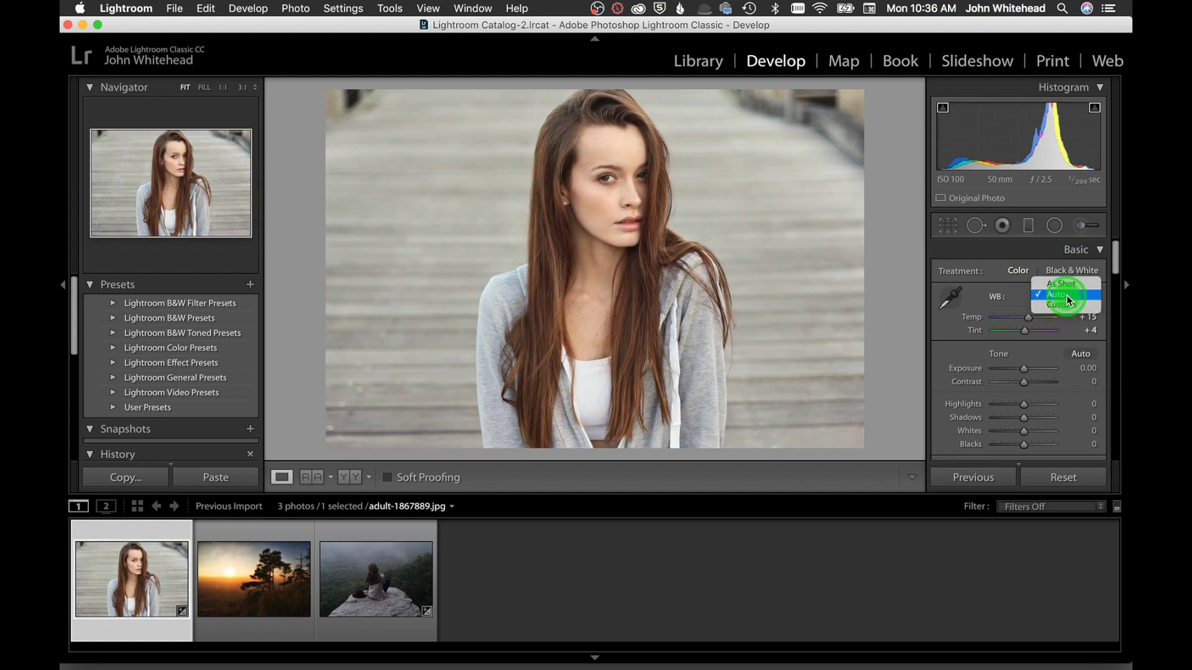
left_click(1070, 277)
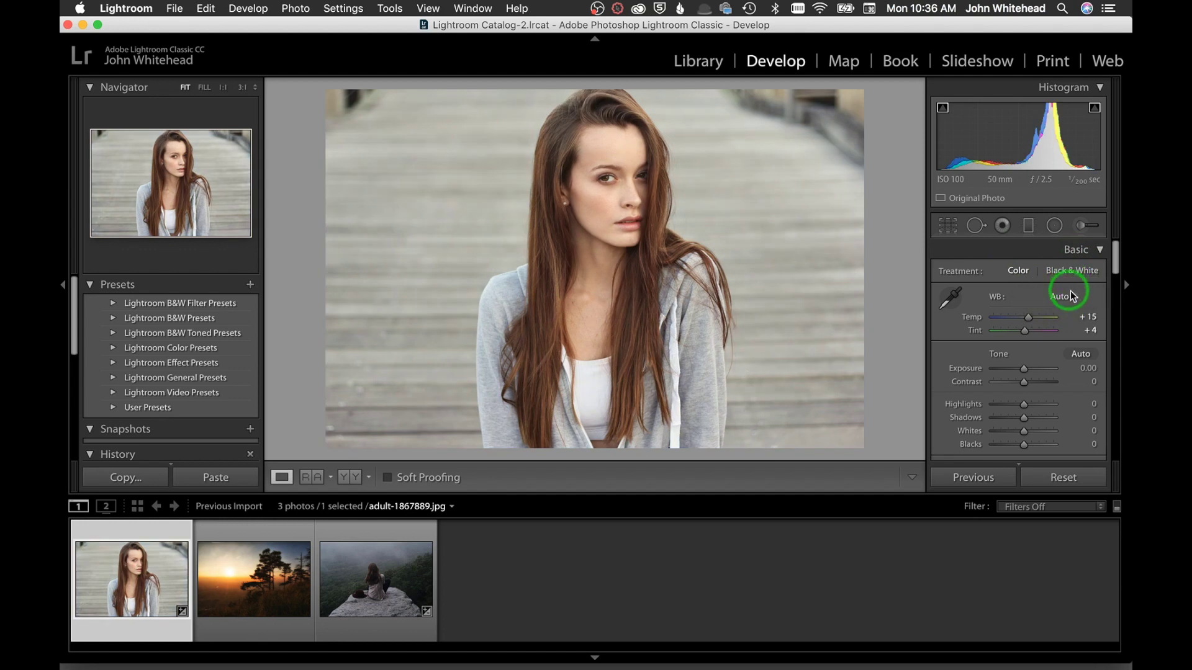
left_click(1066, 302)
left_click(1065, 282)
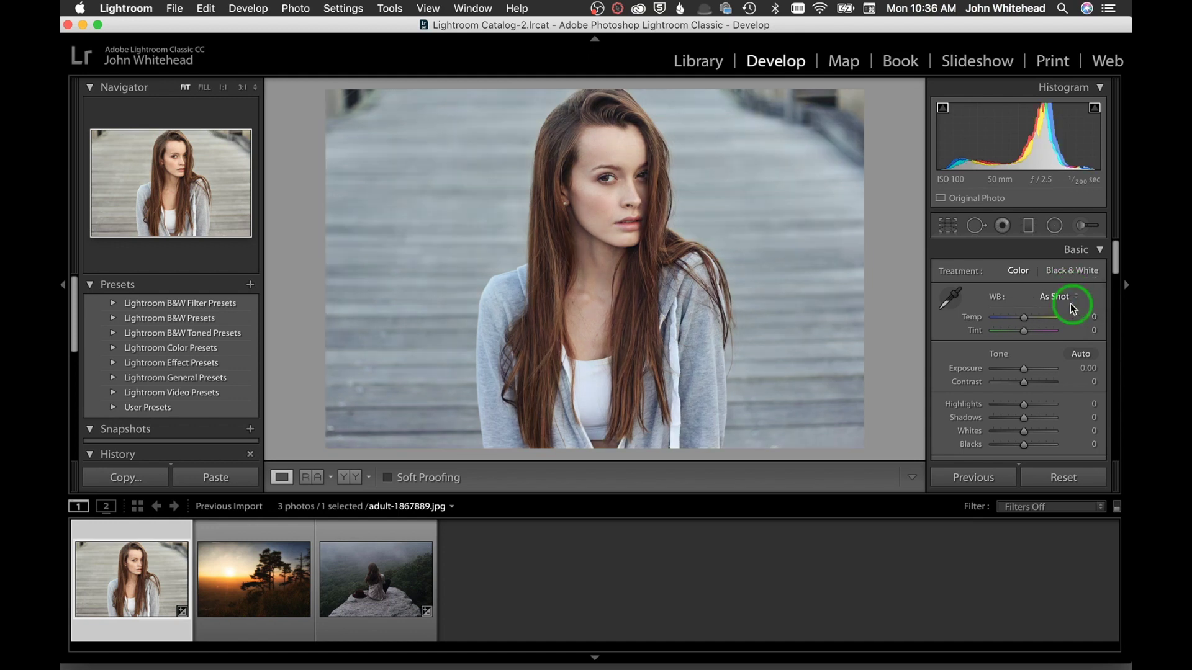
- Try warming Temp to +8 and adjusting Tint, then reset both Temp and Tint to 0
left_click_drag(1026, 320, 1001, 326)
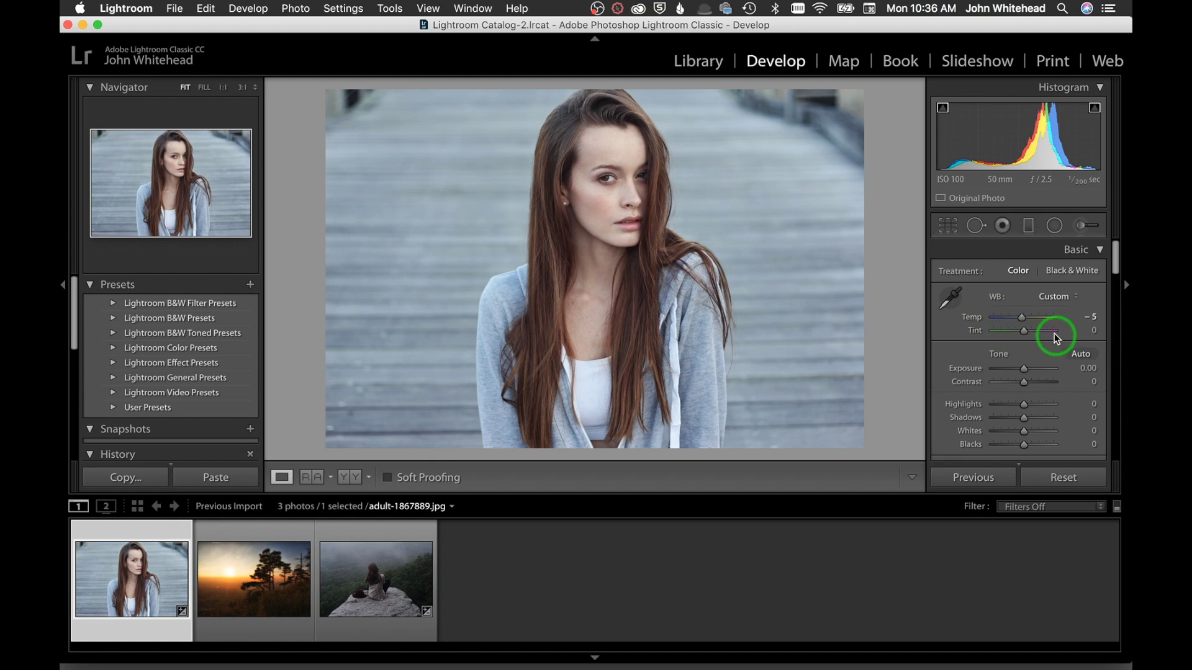
mouse_move(1024, 317)
left_mouse_down()
mouse_move(993, 317)
mouse_move(1056, 317)
mouse_move(1026, 317)
mouse_move(1014, 334)
mouse_move(1042, 335)
mouse_move(1028, 333)
left_mouse_up()
left_click(1090, 333)
left_click(971, 332)
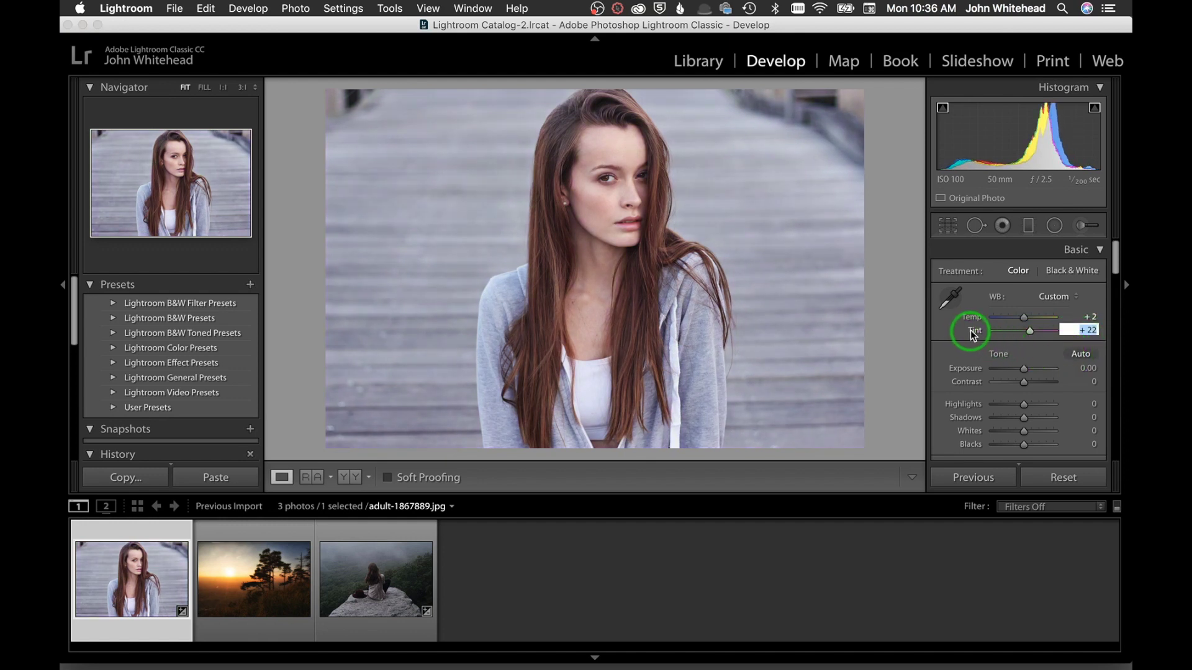
double_click(972, 333)
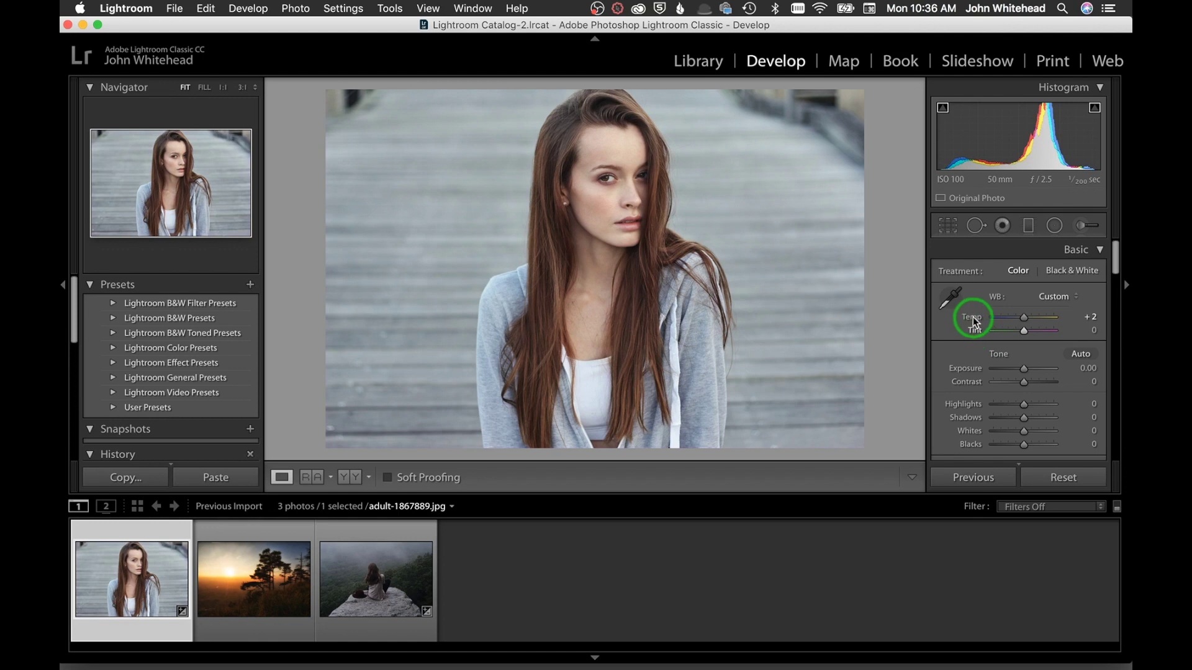
double_click(969, 319)
- Adjust Temp through −2 and +7, settling at +2
left_click(1023, 319)
left_click_drag(1023, 320, 1022, 320)
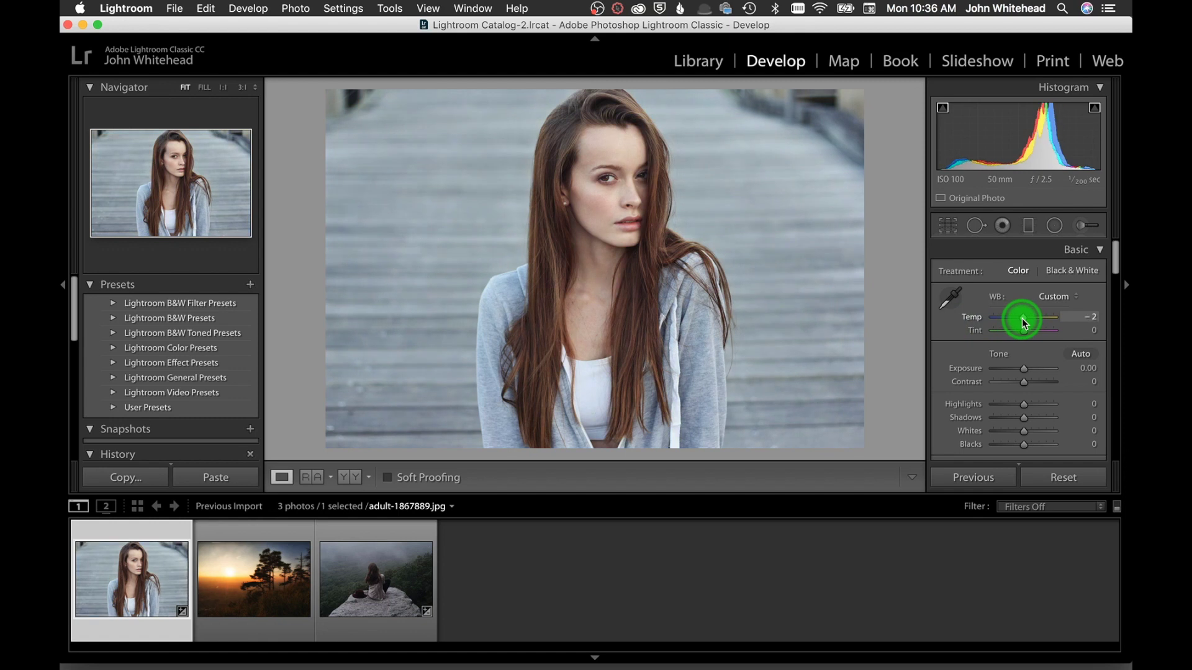
left_click_drag(1021, 318, 1024, 319)
left_click_drag(1024, 322, 1024, 322)
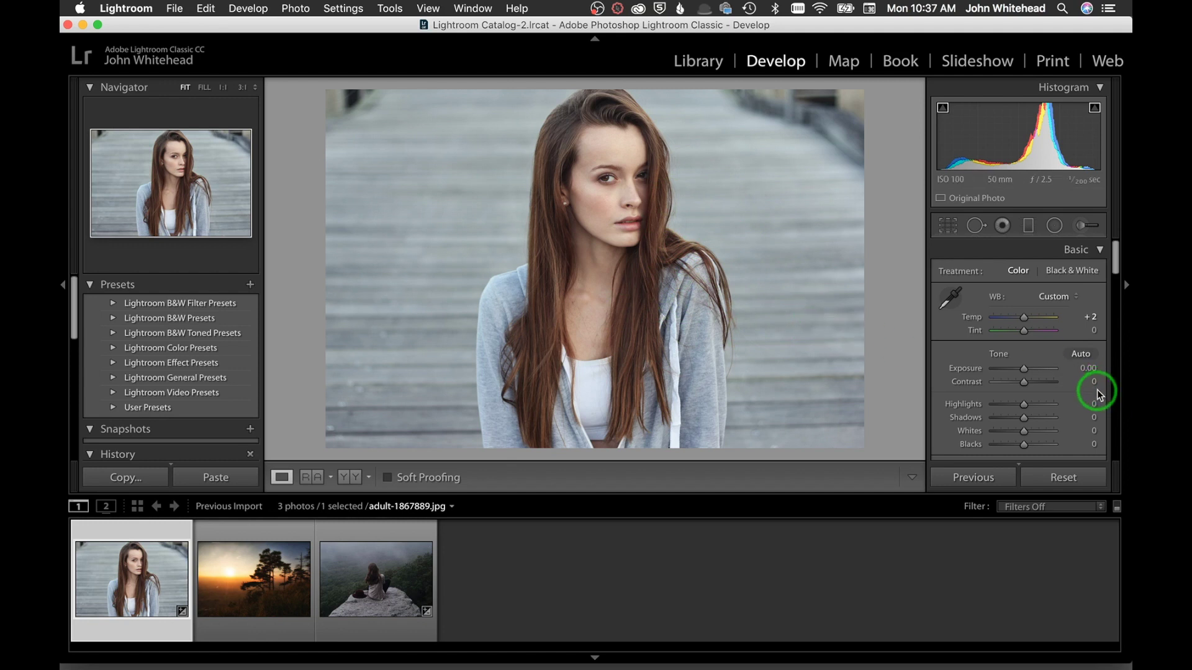
left_click_drag(1115, 257, 1117, 268)
left_click(1081, 323)
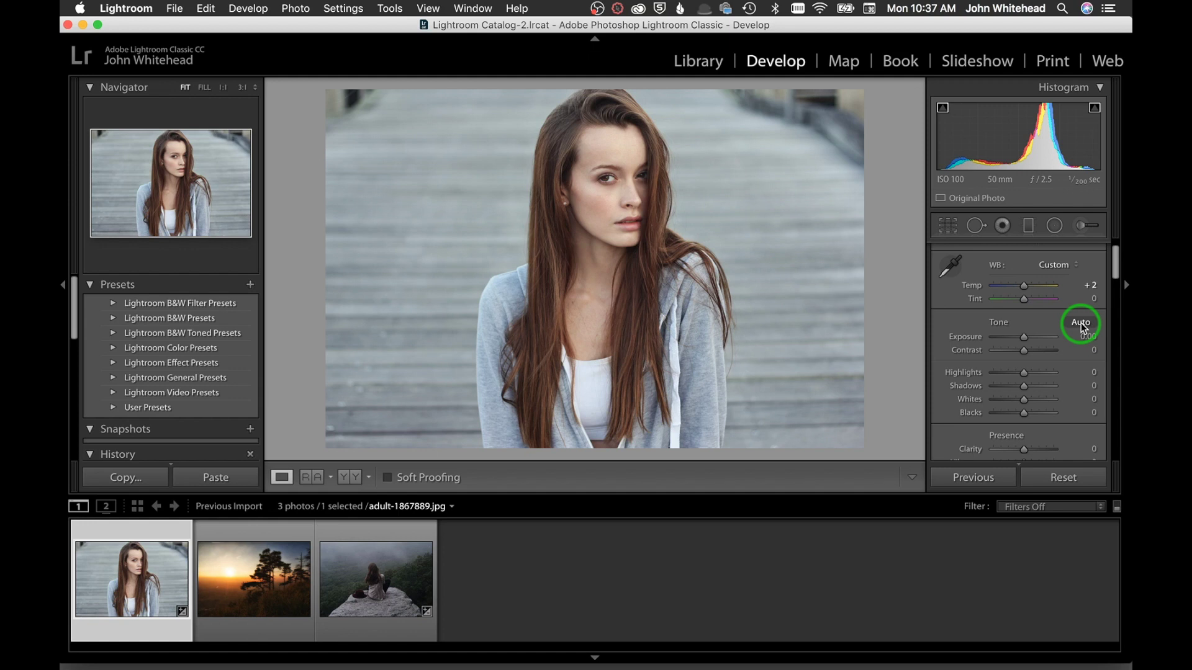
left_click(1081, 323)
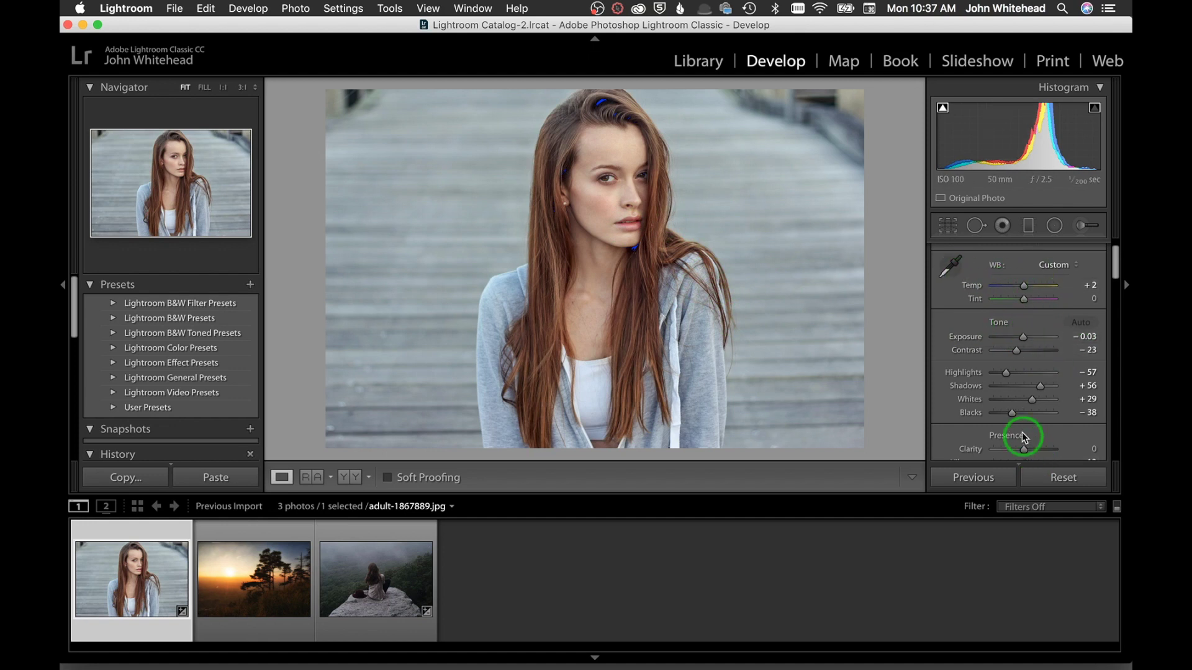
scroll(999, 381, "down", 1)
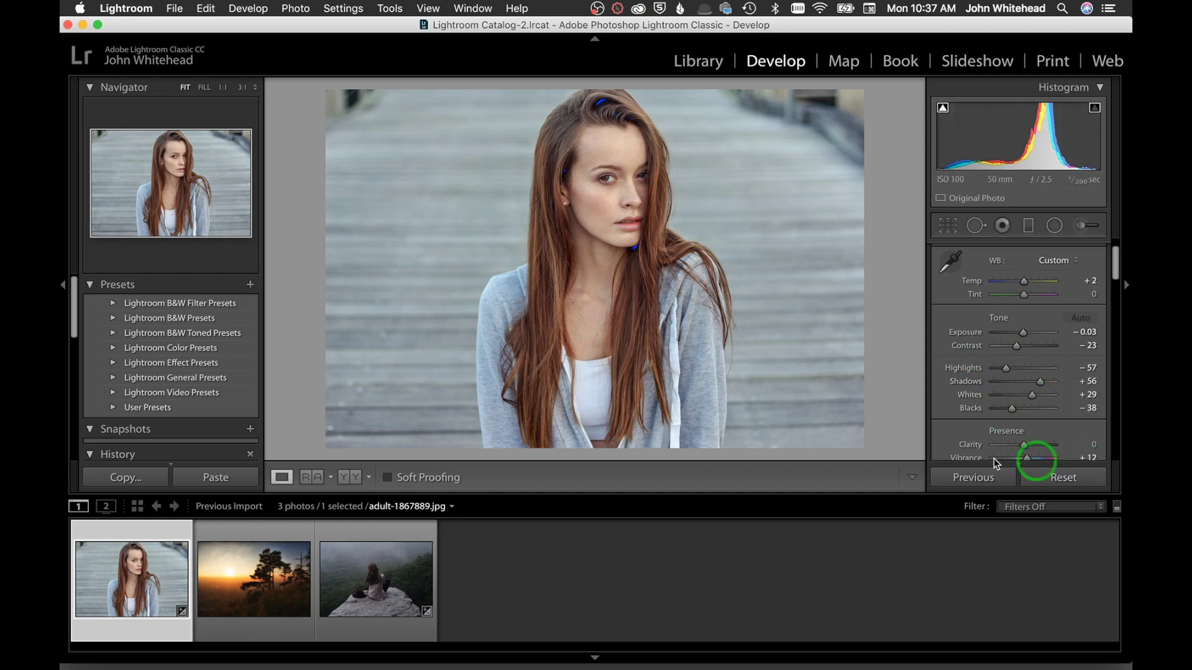
key("super+z")
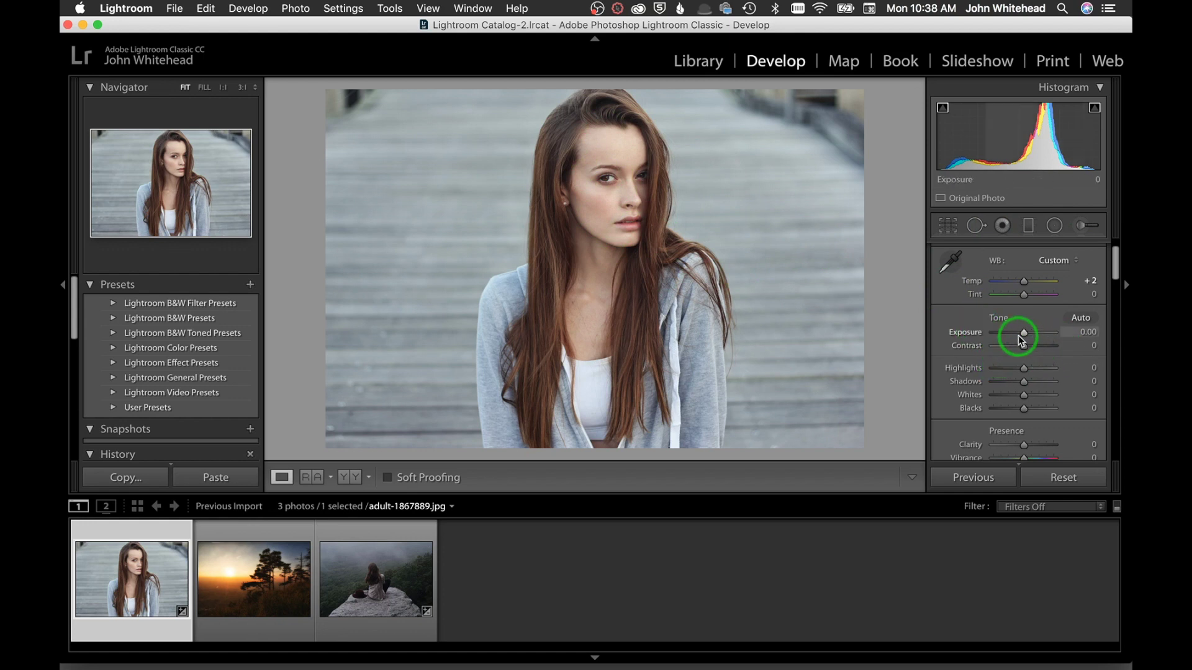
- Reset Exposure to 0.00 after a brief +0.40 and reset Temp to 0
left_click_drag(1024, 334, 1025, 334)
double_click(963, 333)
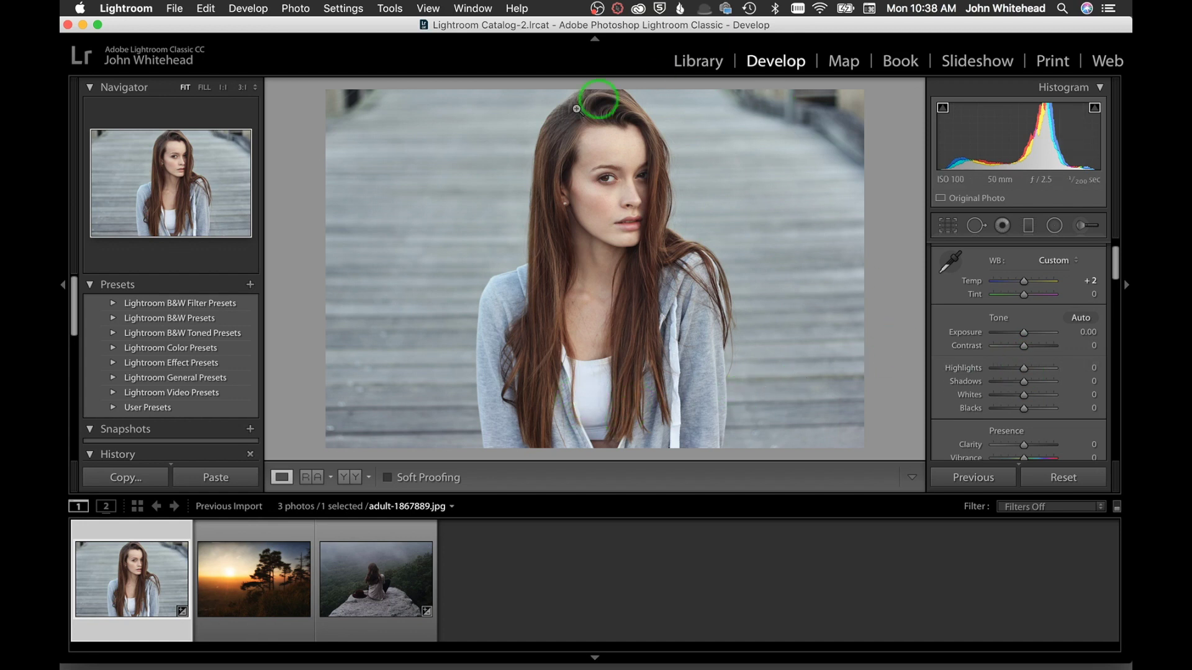
double_click(1023, 282)
double_click(972, 284)
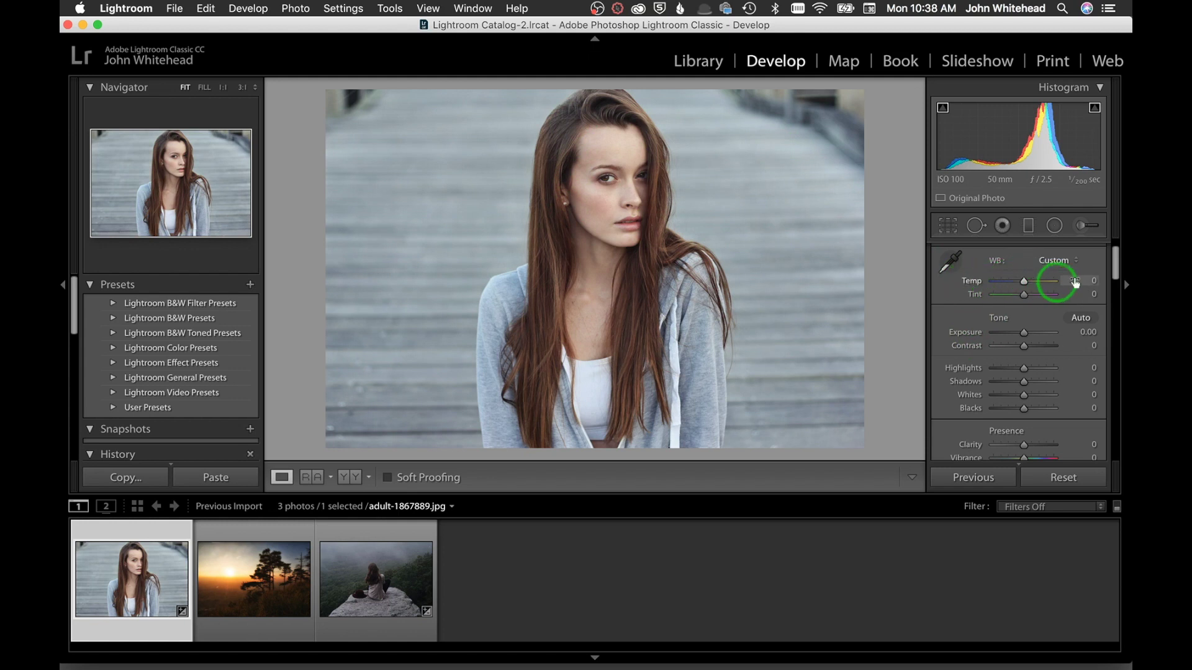
- Enter an exact Temp value of +1
left_click(1094, 282)
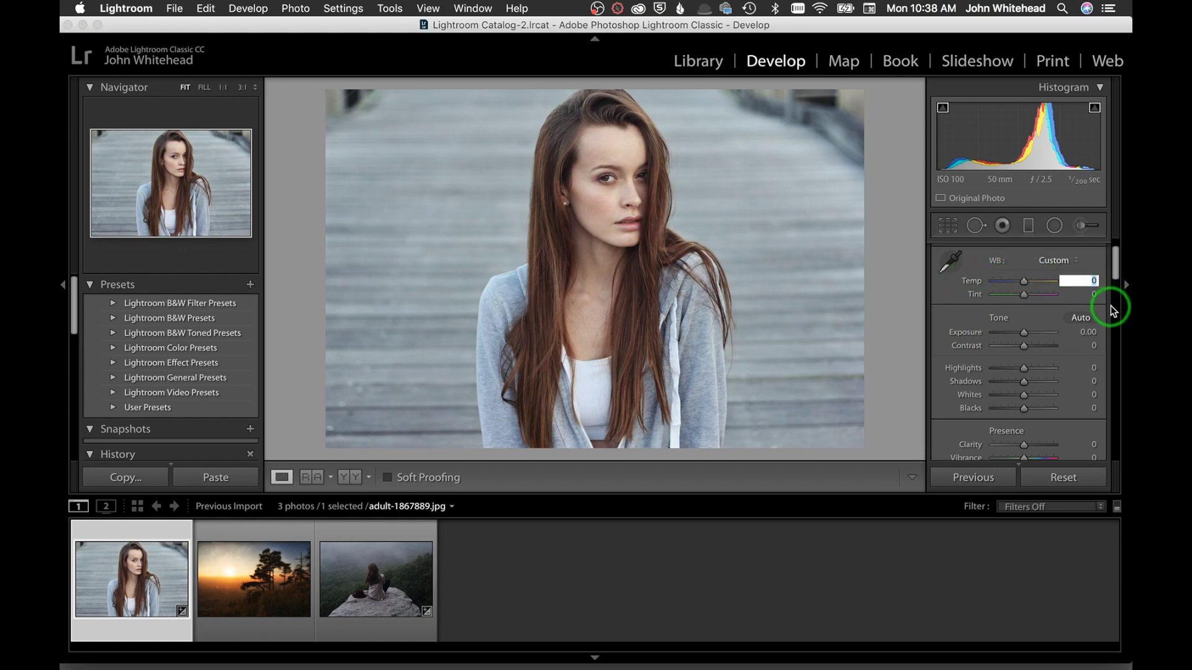
type("1")
key("Return")
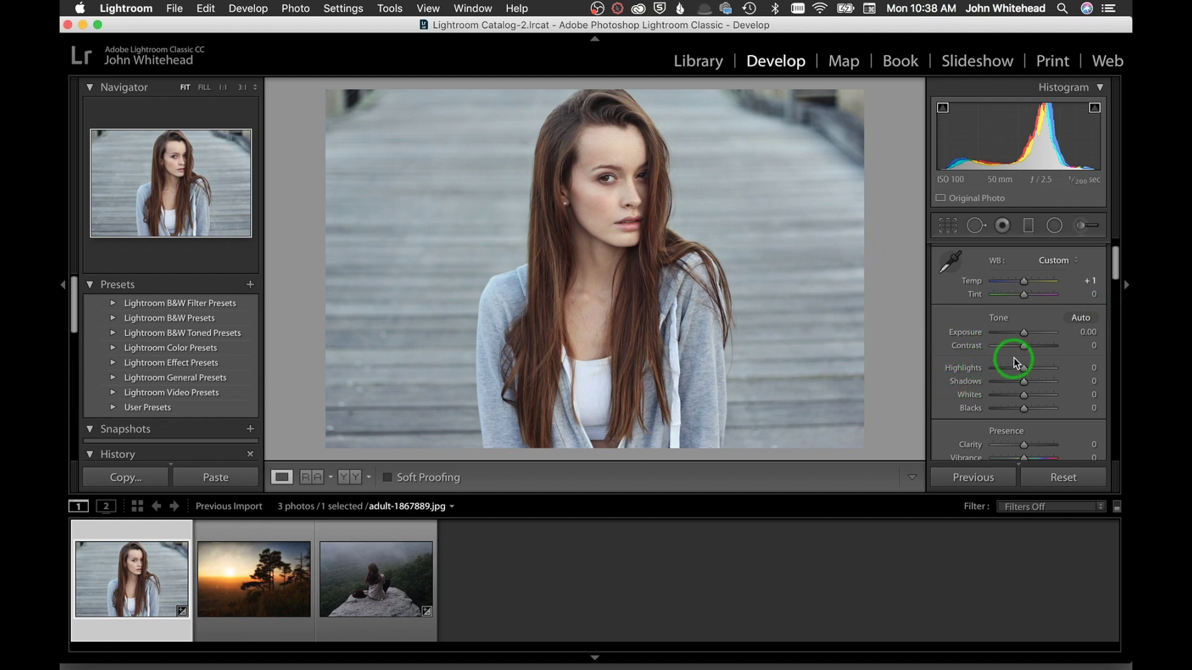
- Try lifting Shadows to +33, then reset Shadows and Blacks to 0
left_click_drag(1021, 379, 983, 381)
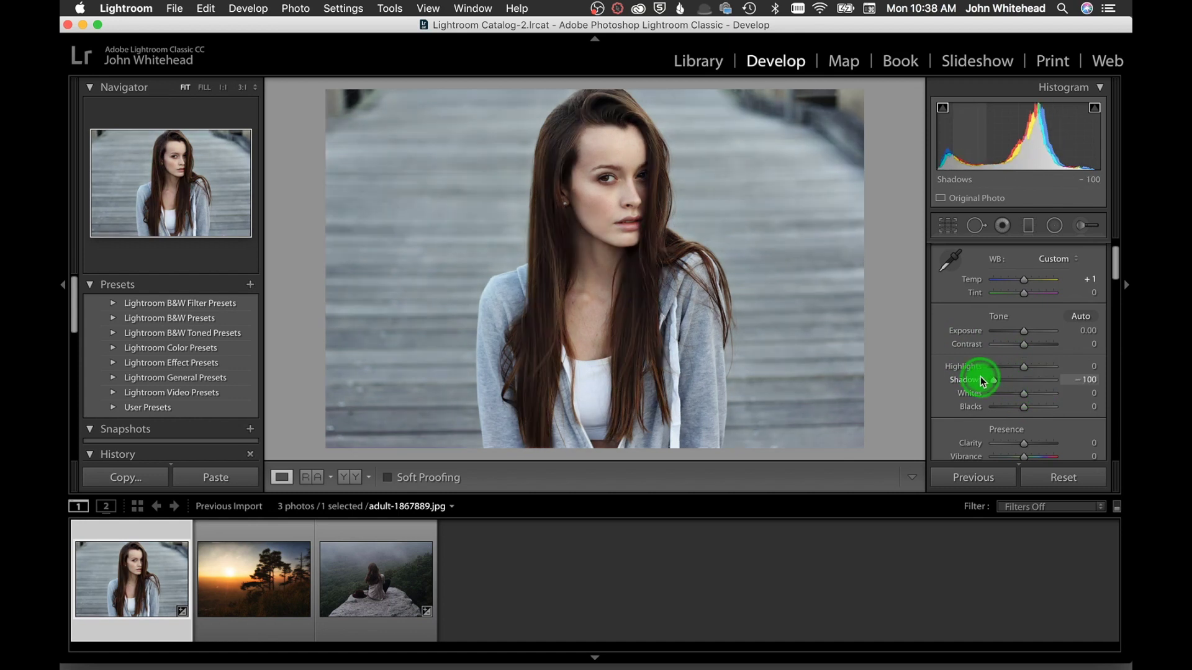
double_click(962, 379)
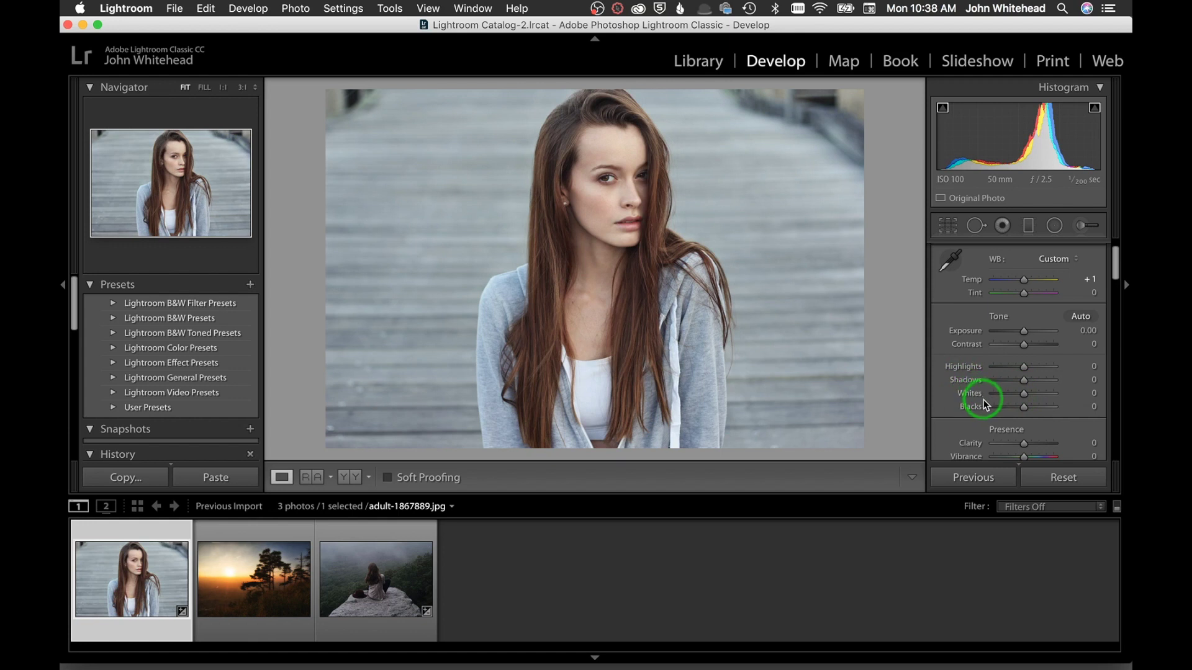
mouse_move(1026, 408)
left_mouse_down()
mouse_move(988, 411)
mouse_move(1029, 412)
mouse_move(1013, 405)
mouse_move(1023, 404)
left_mouse_up()
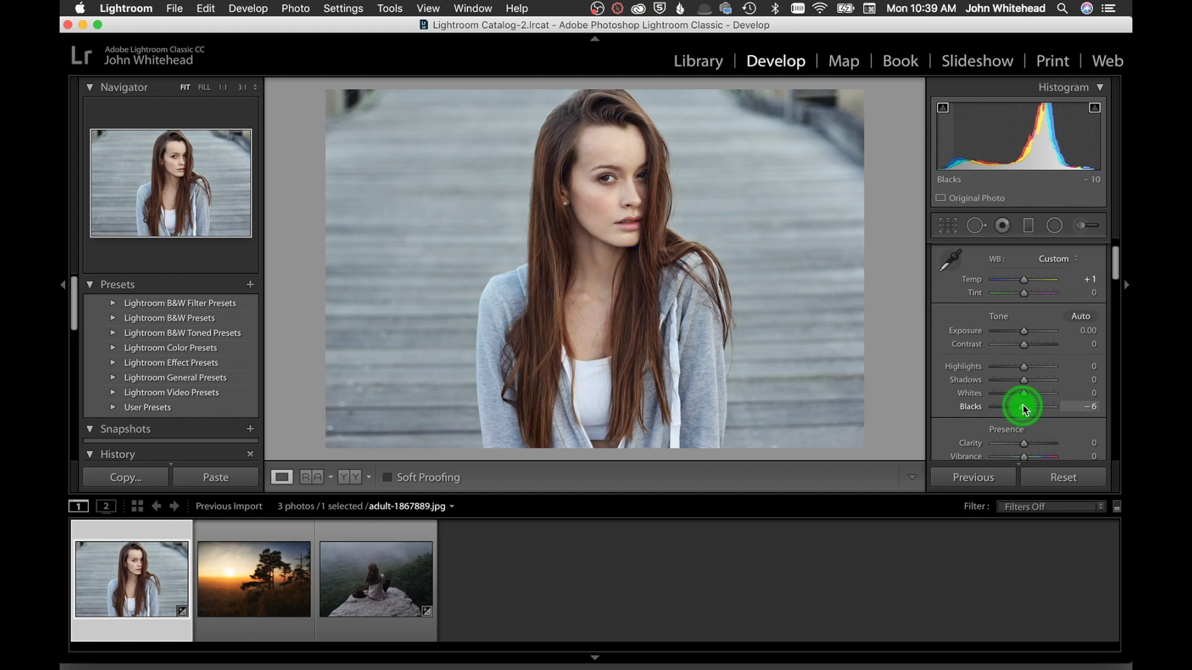
double_click(1025, 410)
scroll(1011, 363, "down", 2)
scroll(1011, 363, "down", 3)
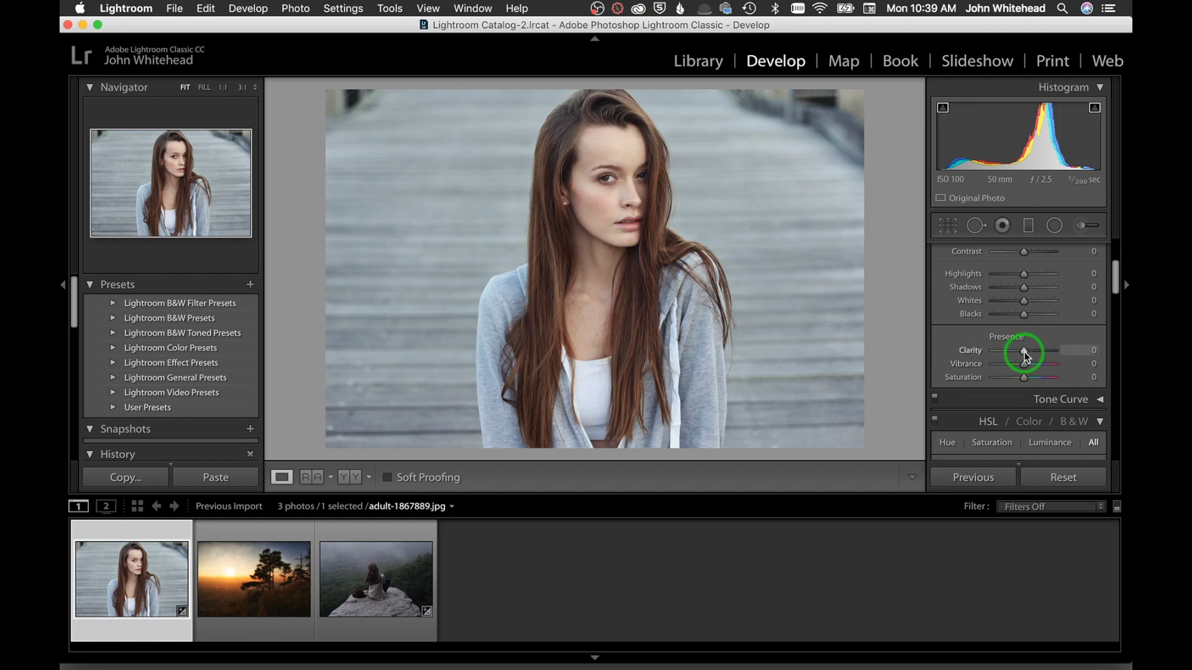
left_click_drag(1024, 351, 1048, 351)
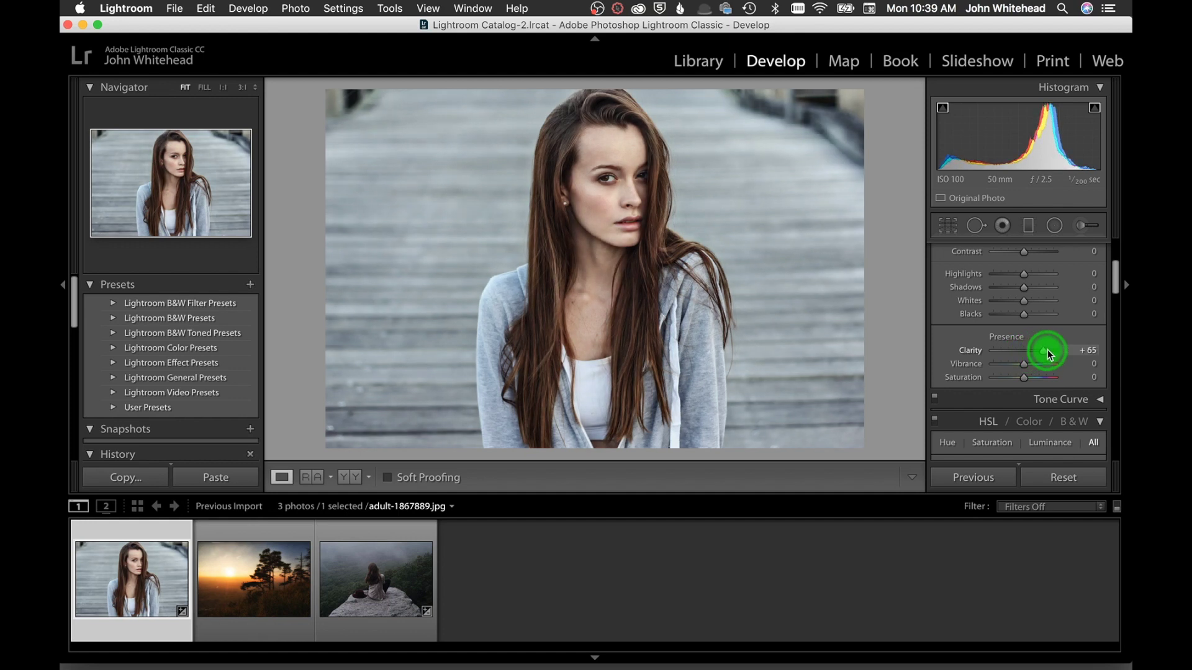
left_click_drag(1046, 349, 1029, 352)
double_click(972, 352)
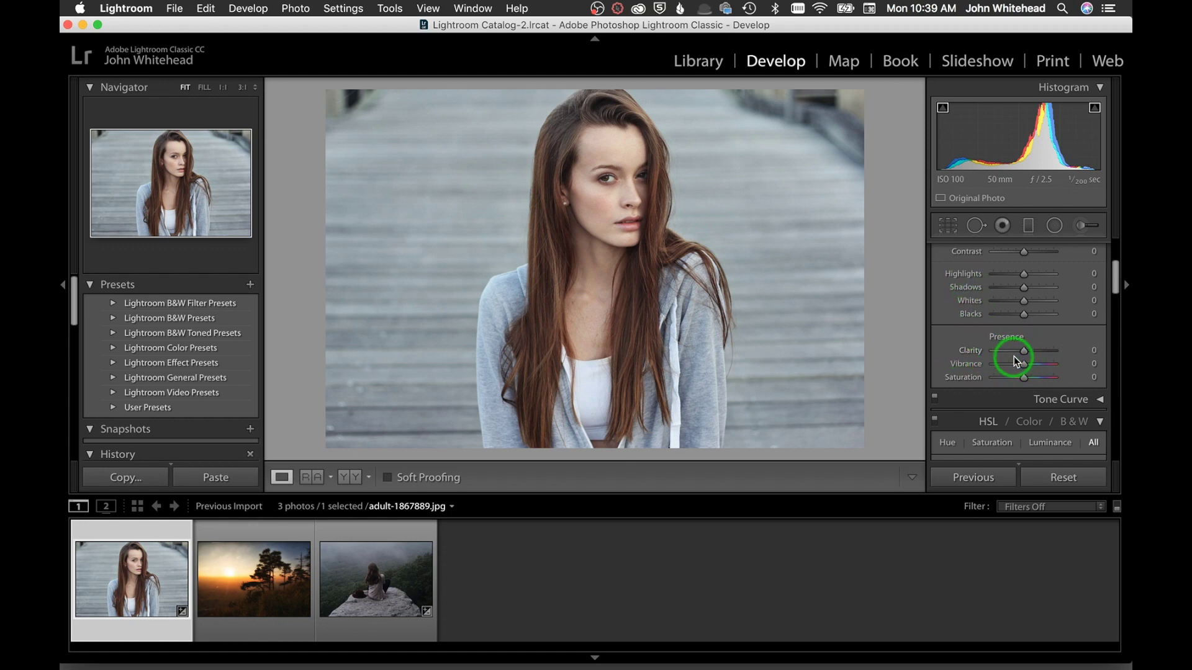
mouse_move(1022, 365)
left_mouse_down()
mouse_move(1043, 363)
mouse_move(1025, 369)
left_mouse_up()
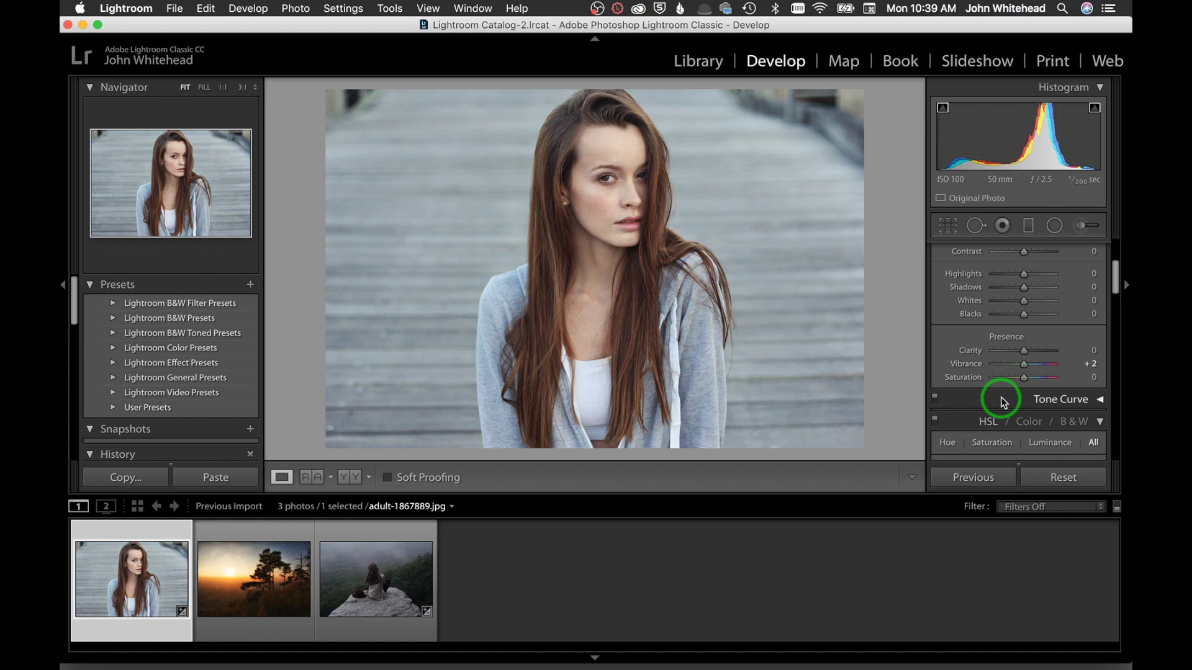
double_click(965, 364)
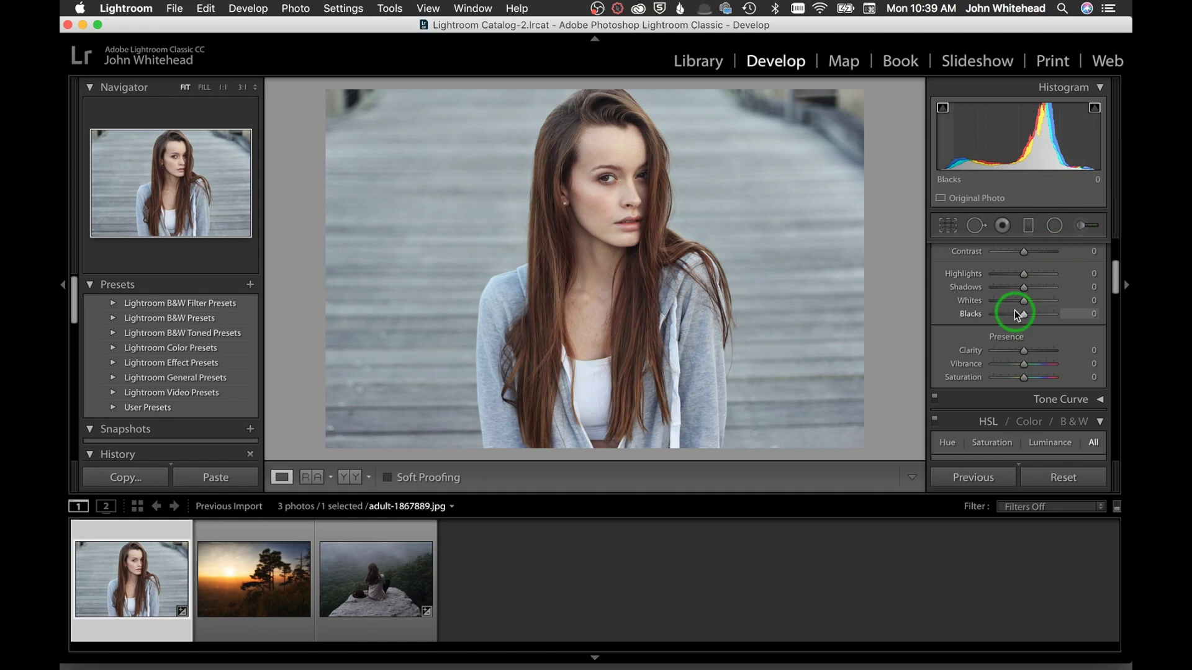
scroll(1016, 312, "down", 1)
scroll(1019, 314, "up", 5)
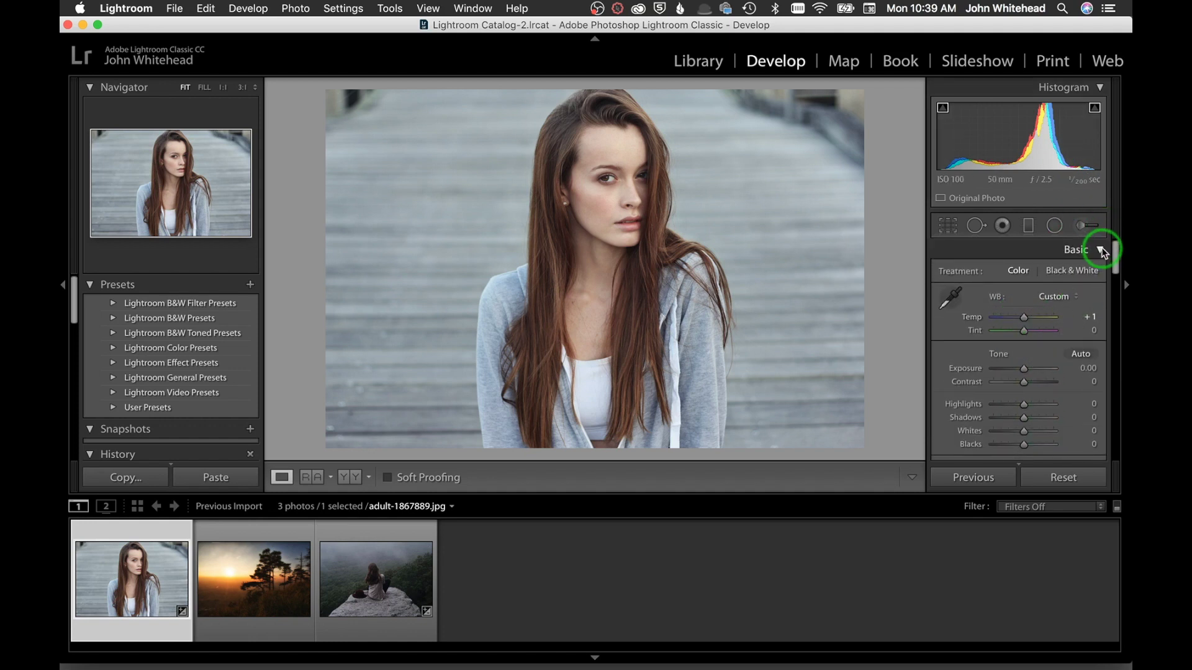
- Collapse Basic, try lifting the dark tones in Tone Curve, and undo it
left_click(1101, 252)
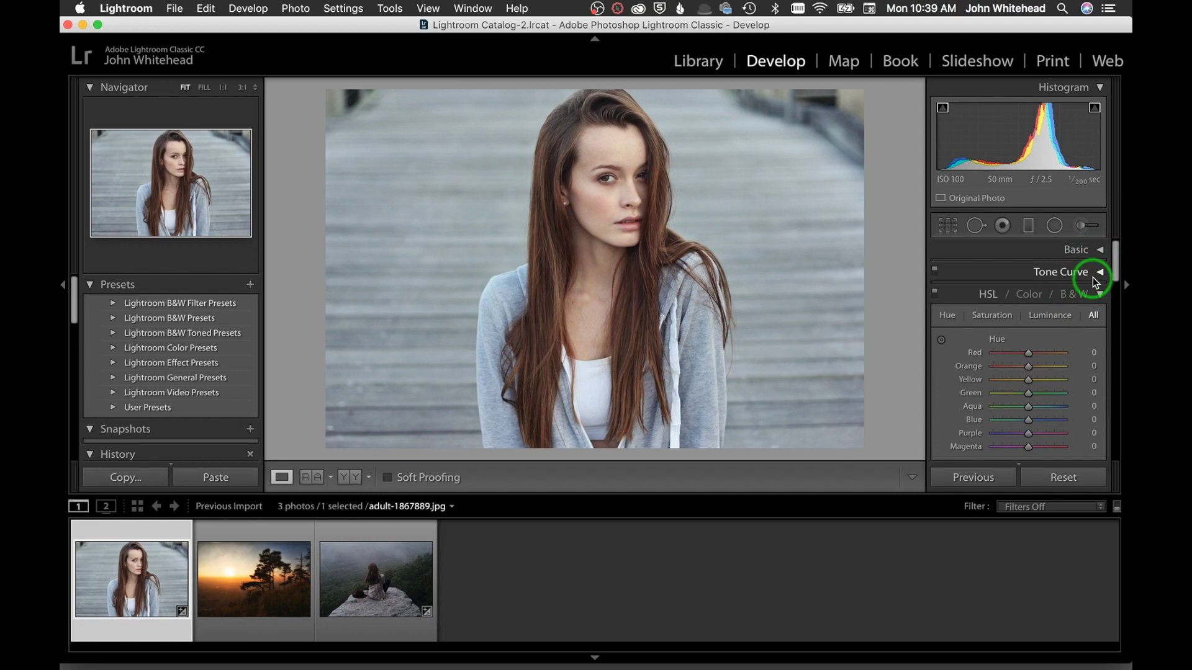
left_click(1096, 277)
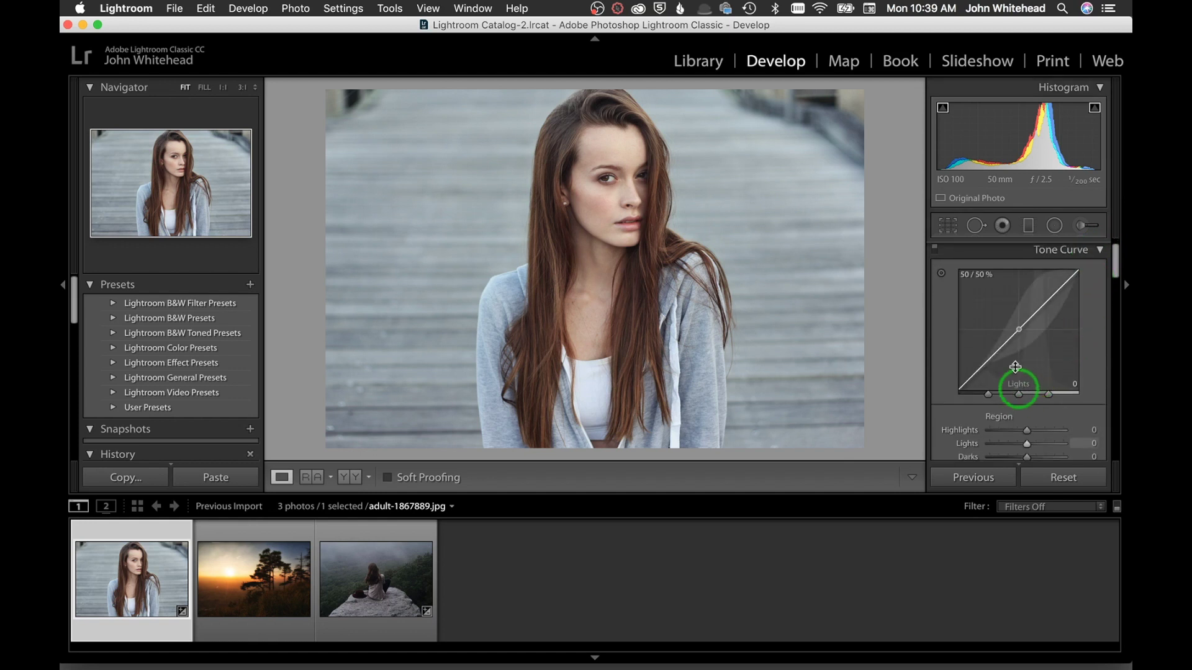
mouse_move(1008, 332)
left_mouse_down()
mouse_move(974, 301)
mouse_move(1012, 327)
left_mouse_up()
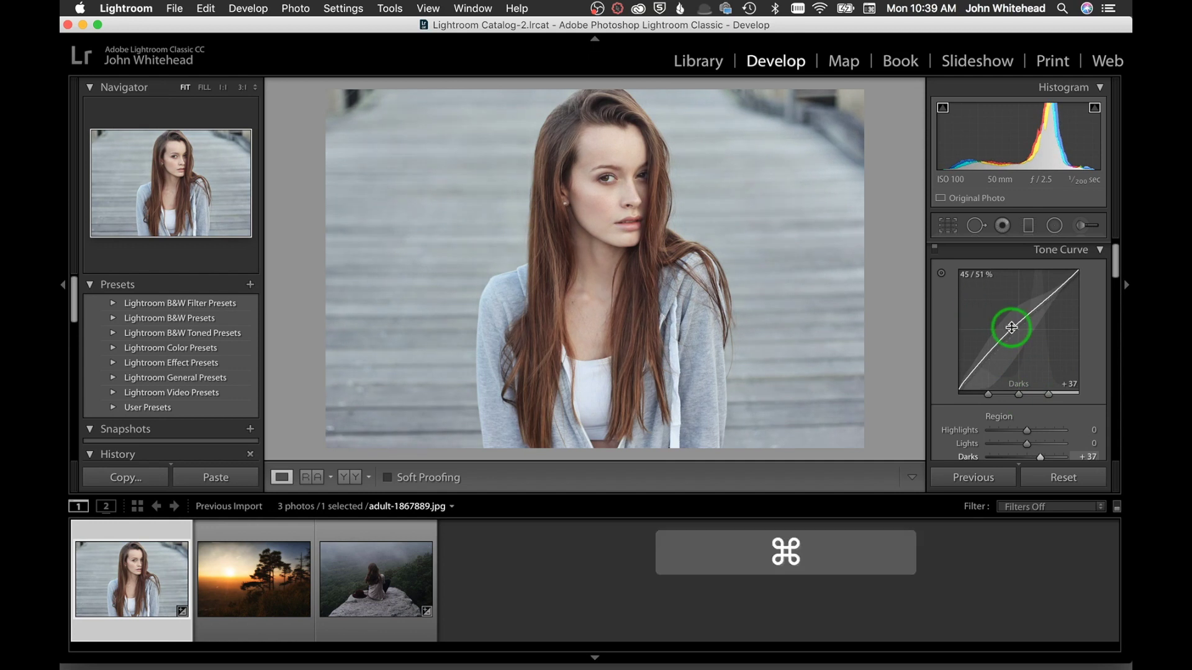
key("super+z")
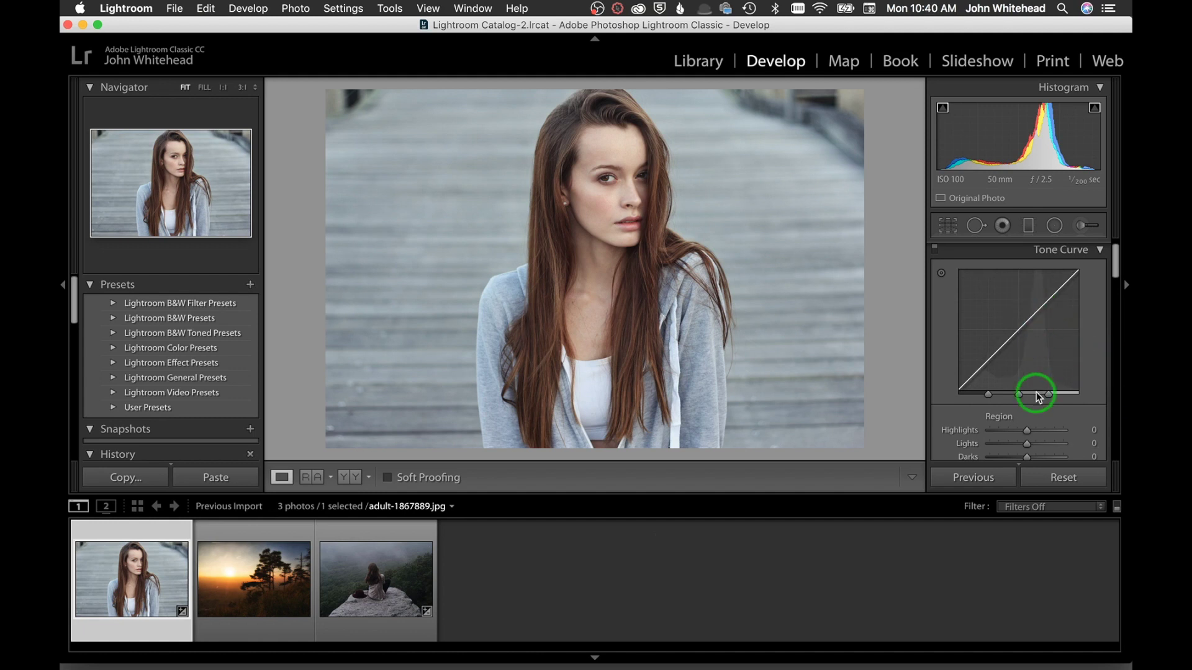
- Collapse the Tone Curve section to reveal the HSL hue sliders
scroll(1036, 392, "down", 2)
scroll(1036, 394, "down", 3)
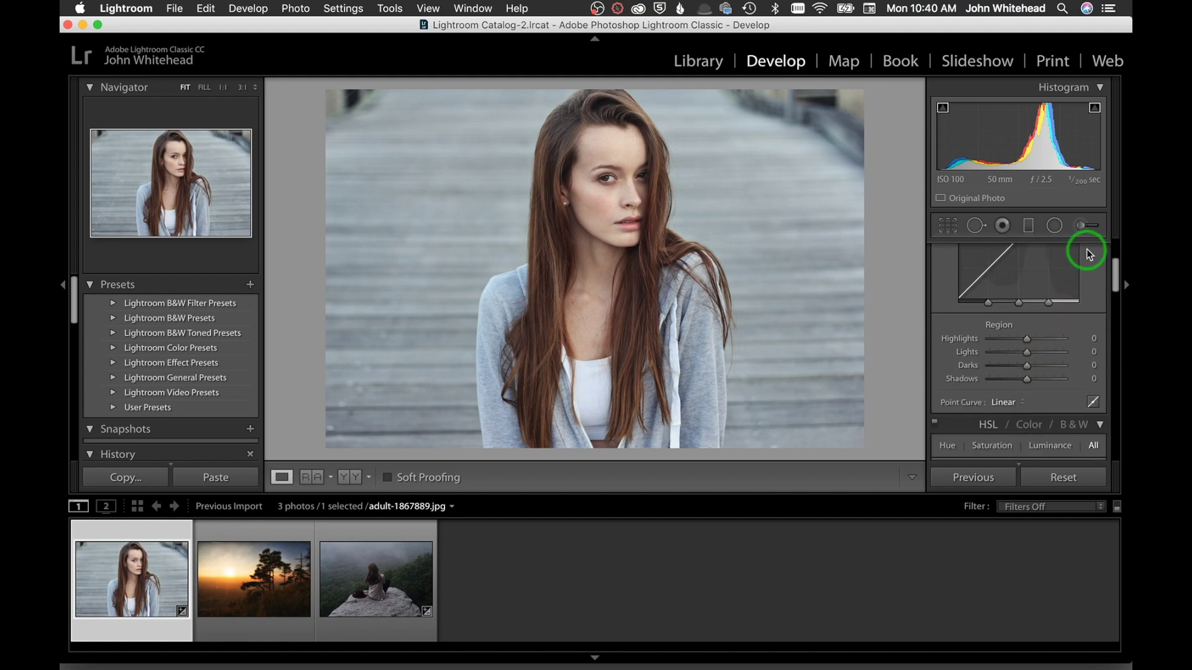
scroll(1084, 273, "up", 6)
left_click(1092, 275)
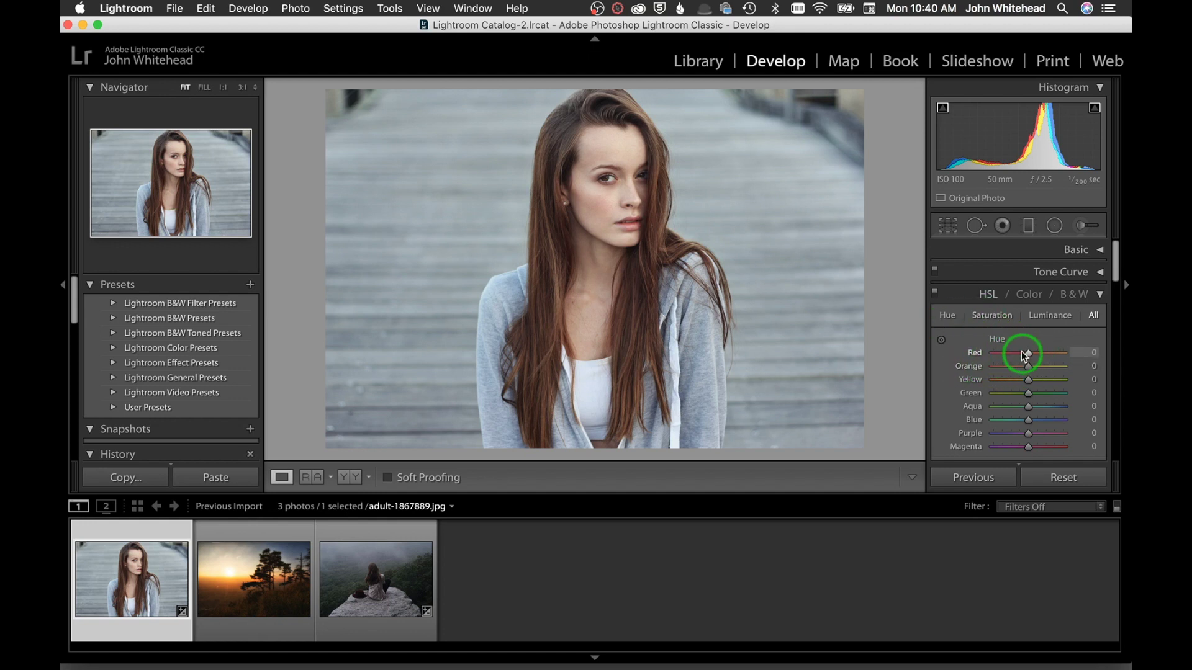
- Shift the Red hue to +3, try and then reset the Blue hue, and show the Saturation sliders
left_click(945, 315)
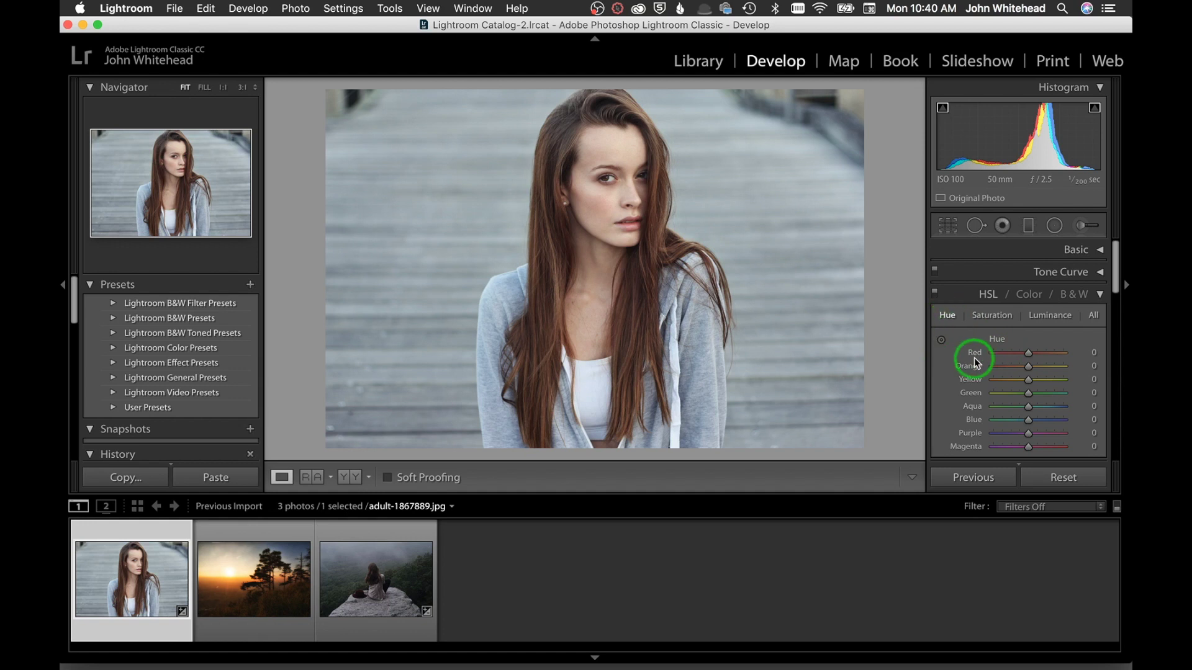
mouse_move(1027, 352)
left_mouse_down()
mouse_move(1092, 354)
mouse_move(920, 330)
mouse_move(1029, 367)
left_mouse_up()
left_click_drag(1026, 353, 1026, 354)
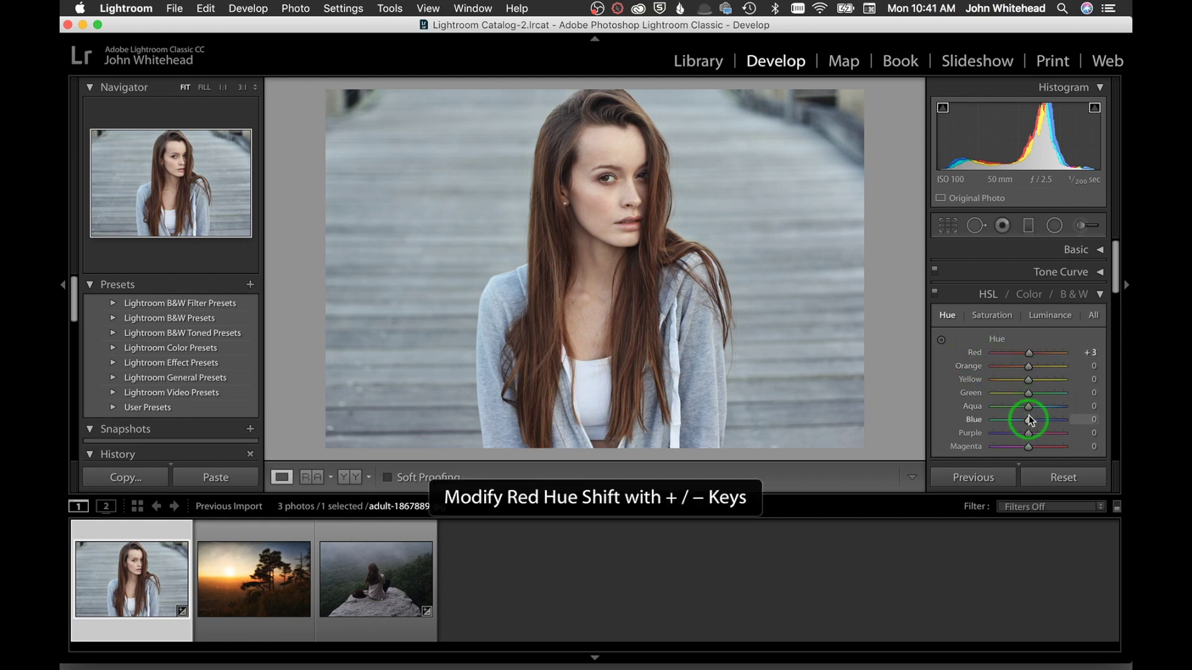
mouse_move(1024, 421)
left_mouse_down()
mouse_move(1120, 420)
mouse_move(934, 404)
mouse_move(1025, 423)
left_mouse_up()
double_click(972, 420)
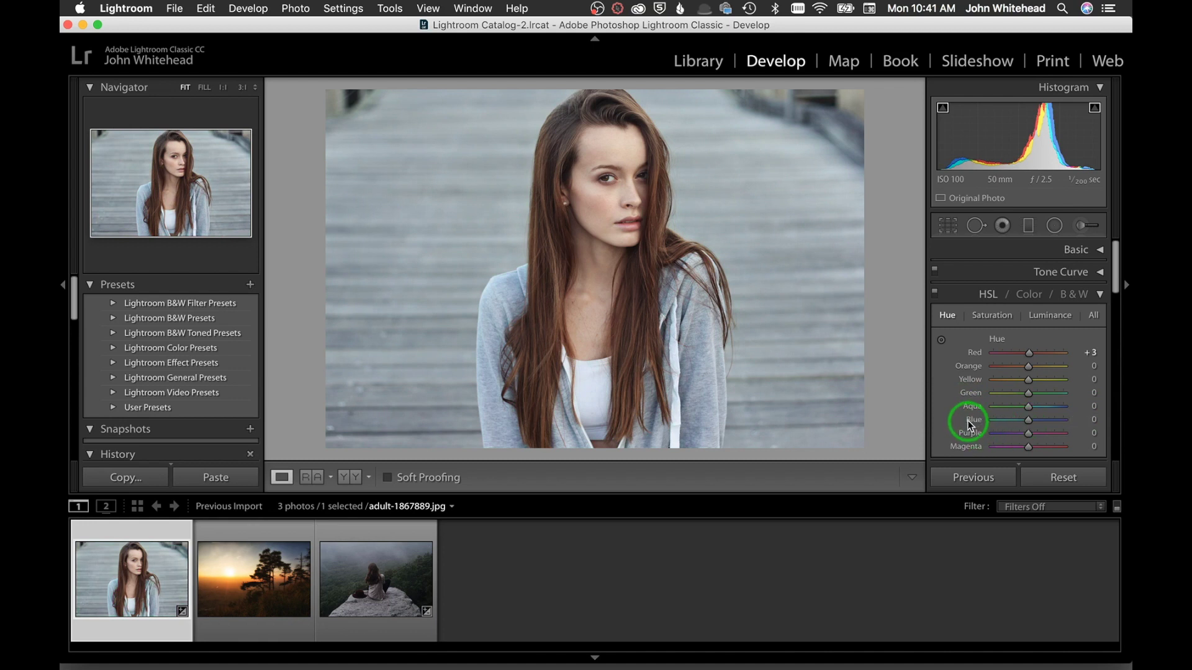
left_click(987, 317)
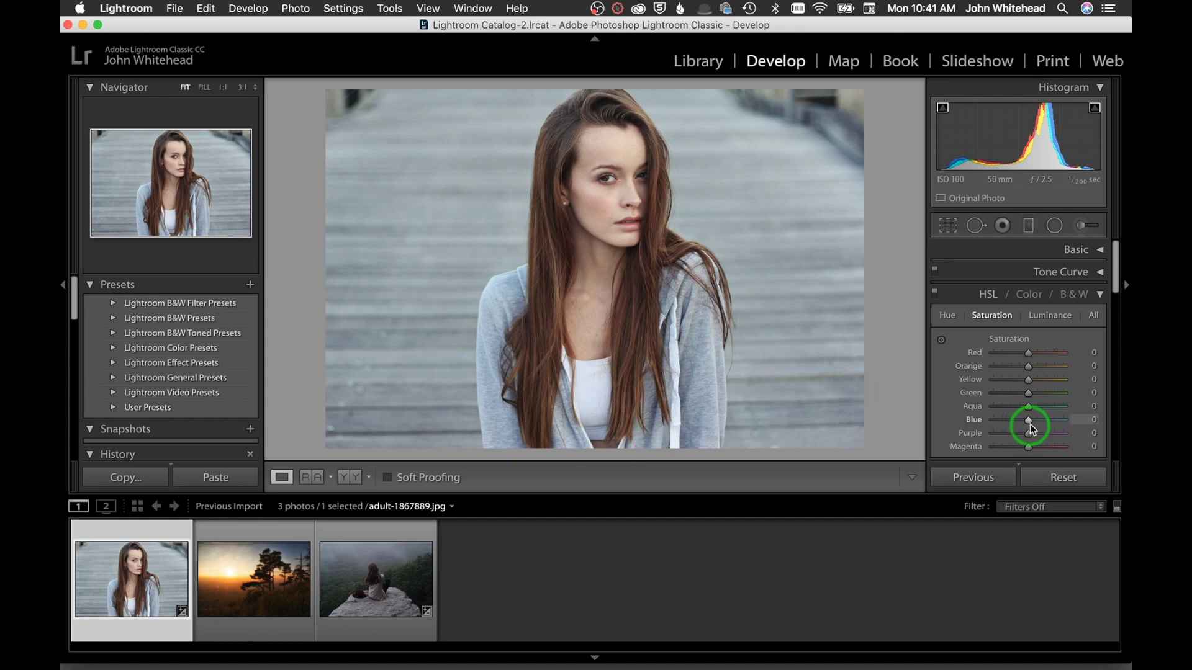
- Cut Aqua saturation to -64 and Blue saturation to -55, leaving Red near -1
left_click_drag(1029, 407, 1063, 406)
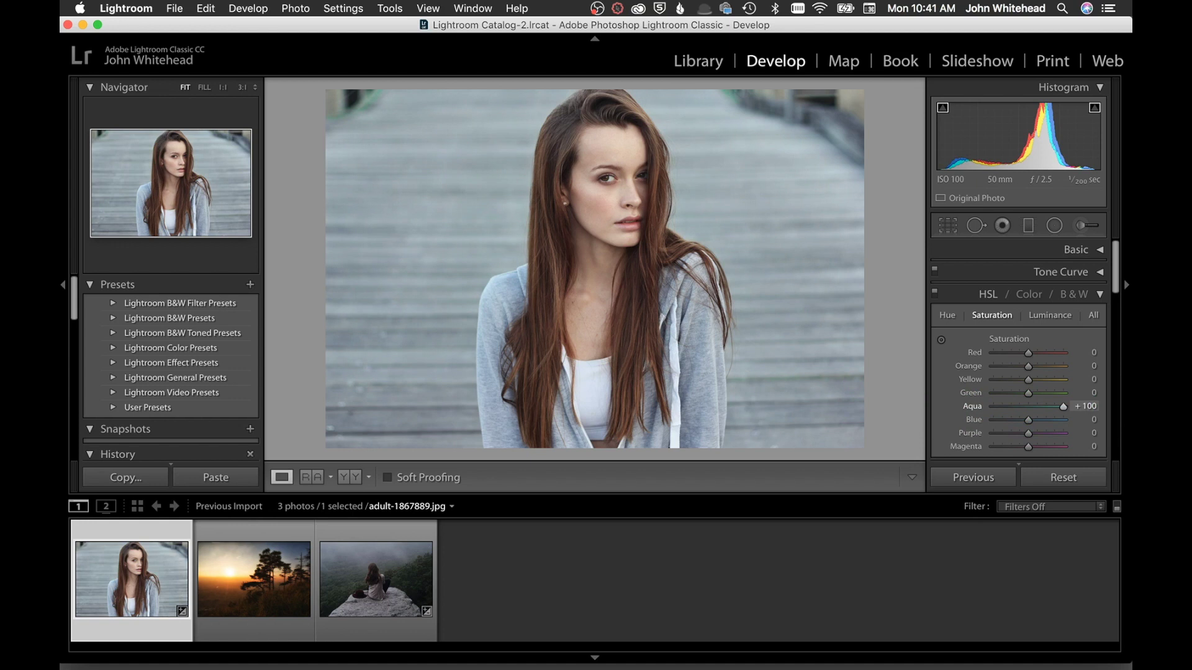
left_click_drag(1064, 406, 955, 419)
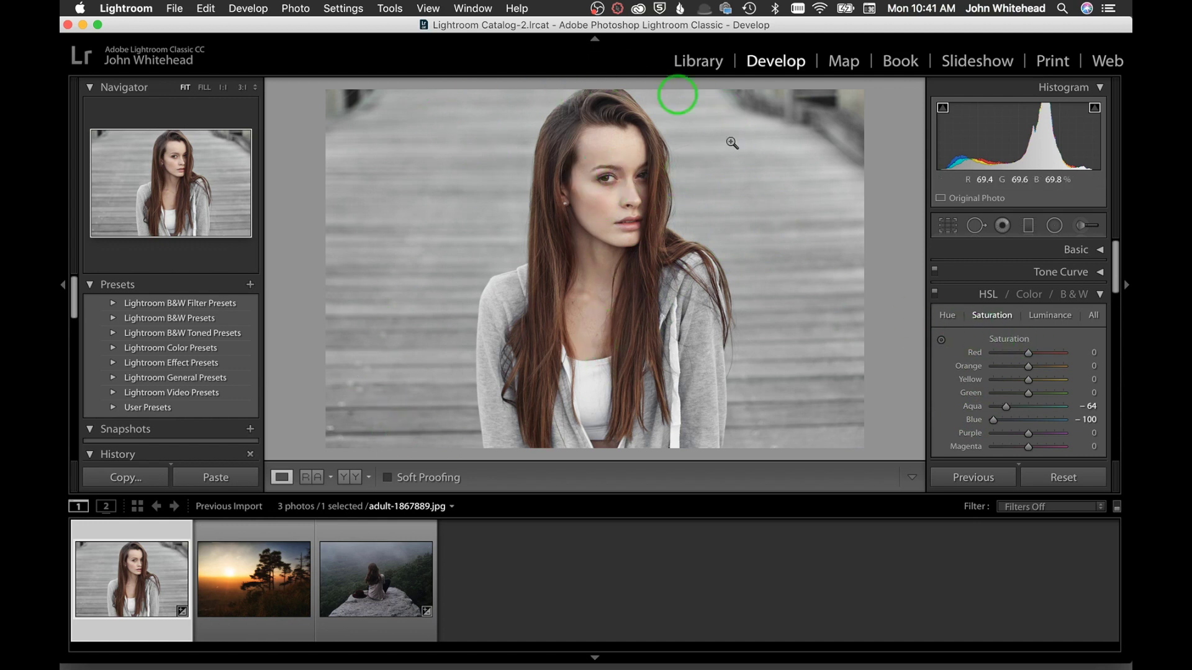
left_click(1007, 420)
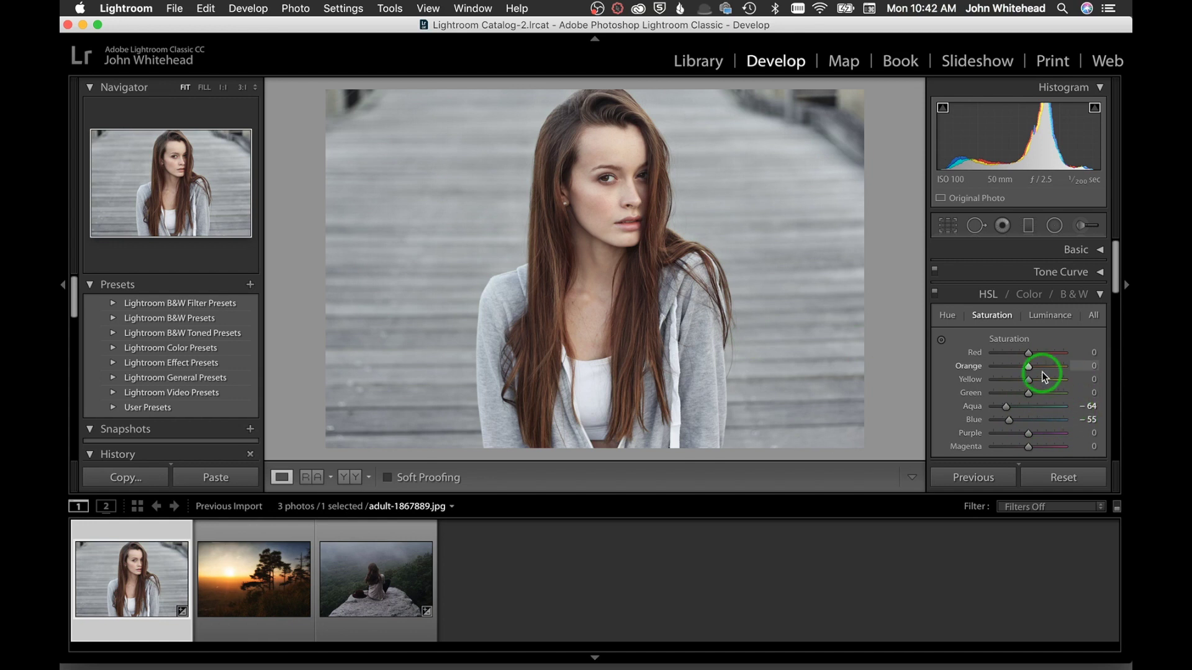
mouse_move(1029, 352)
left_mouse_down()
mouse_move(952, 356)
mouse_move(1125, 359)
mouse_move(911, 360)
mouse_move(1028, 372)
left_mouse_up()
- Lower Orange saturation slightly below zero and shift the Orange hue to +4
mouse_move(1027, 367)
left_mouse_down()
mouse_move(1123, 364)
mouse_move(1030, 372)
left_mouse_up()
left_click_drag(1026, 371, 1026, 371)
left_click(944, 316)
mouse_move(1029, 368)
left_mouse_down()
mouse_move(1045, 373)
mouse_move(1031, 369)
left_mouse_up()
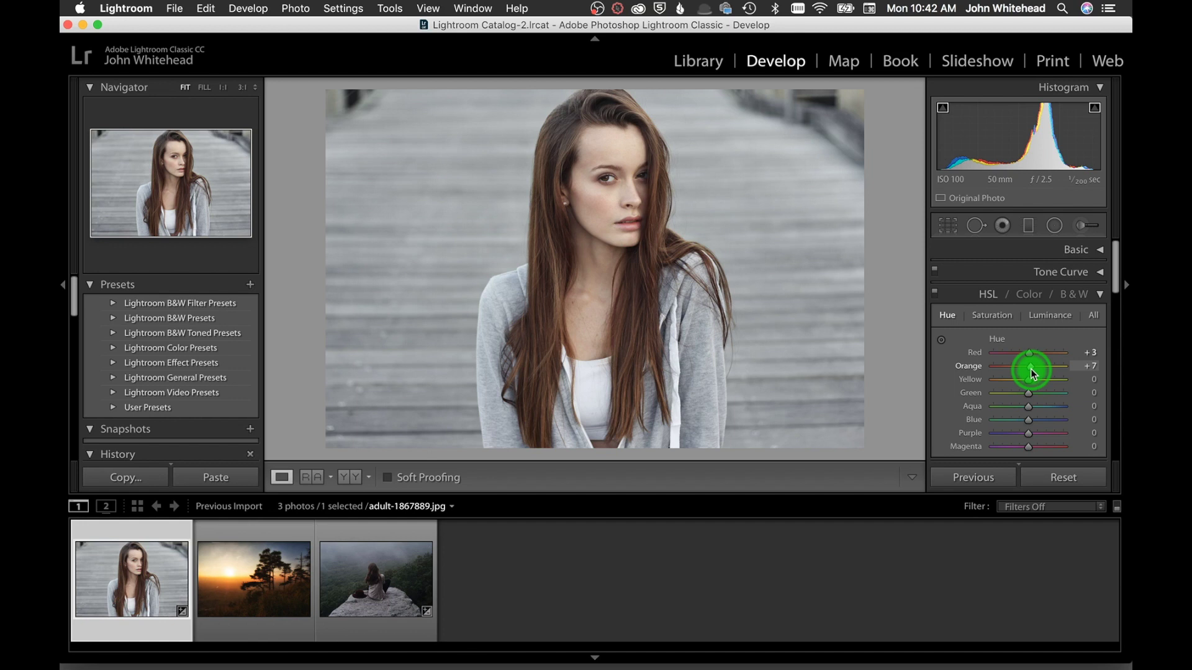
mouse_move(1031, 372)
left_mouse_down()
mouse_move(1012, 370)
mouse_move(1026, 372)
left_mouse_up()
- Settle Orange saturation at -11 and show the Luminance sliders
left_click(996, 315)
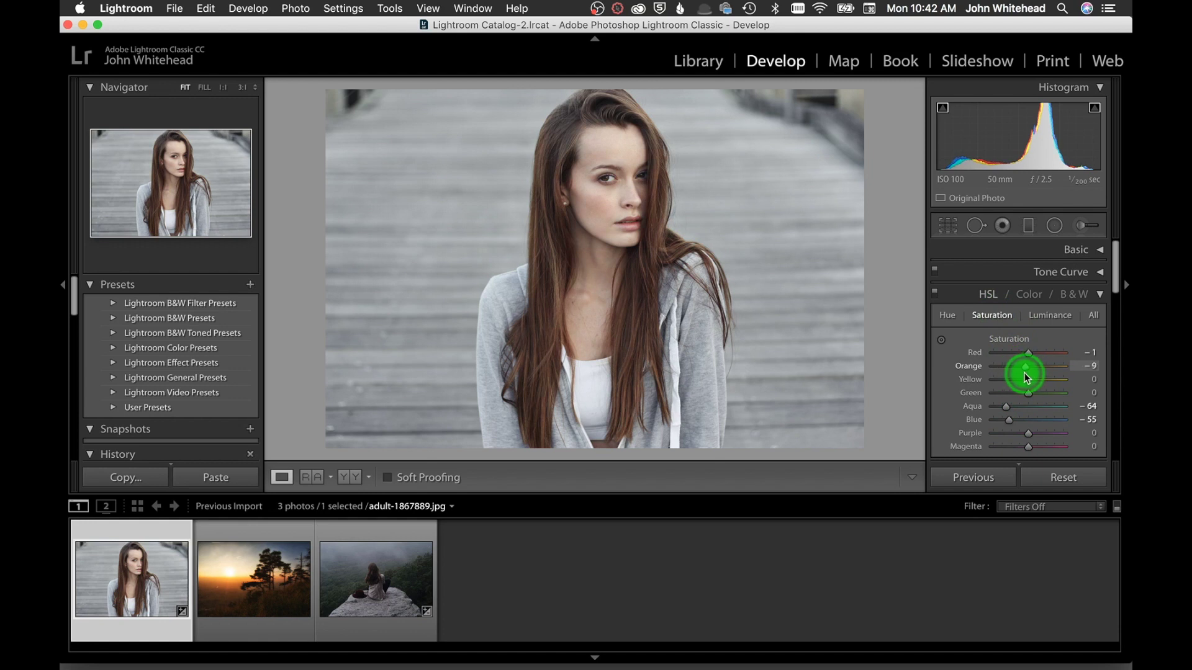
left_click_drag(1029, 374, 1019, 378)
left_click(1049, 315)
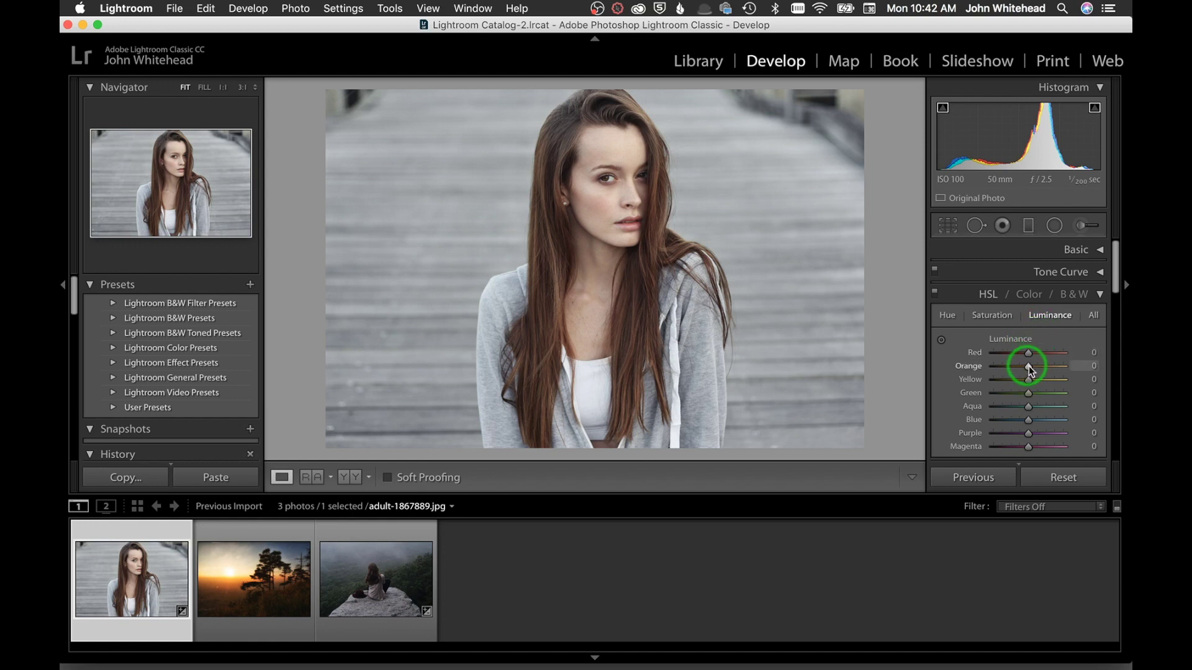
- Raise Orange and Yellow luminance to +2 each after testing the Orange extremes
left_click_drag(1031, 367, 1063, 366)
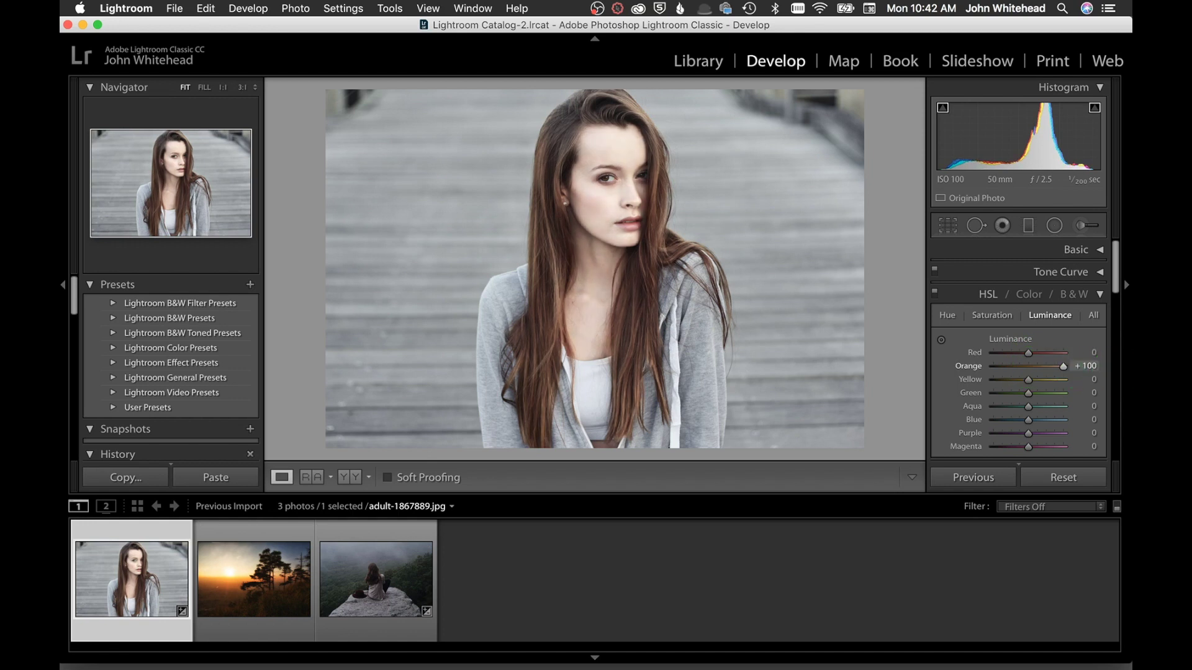
left_click_drag(1079, 370, 1033, 383)
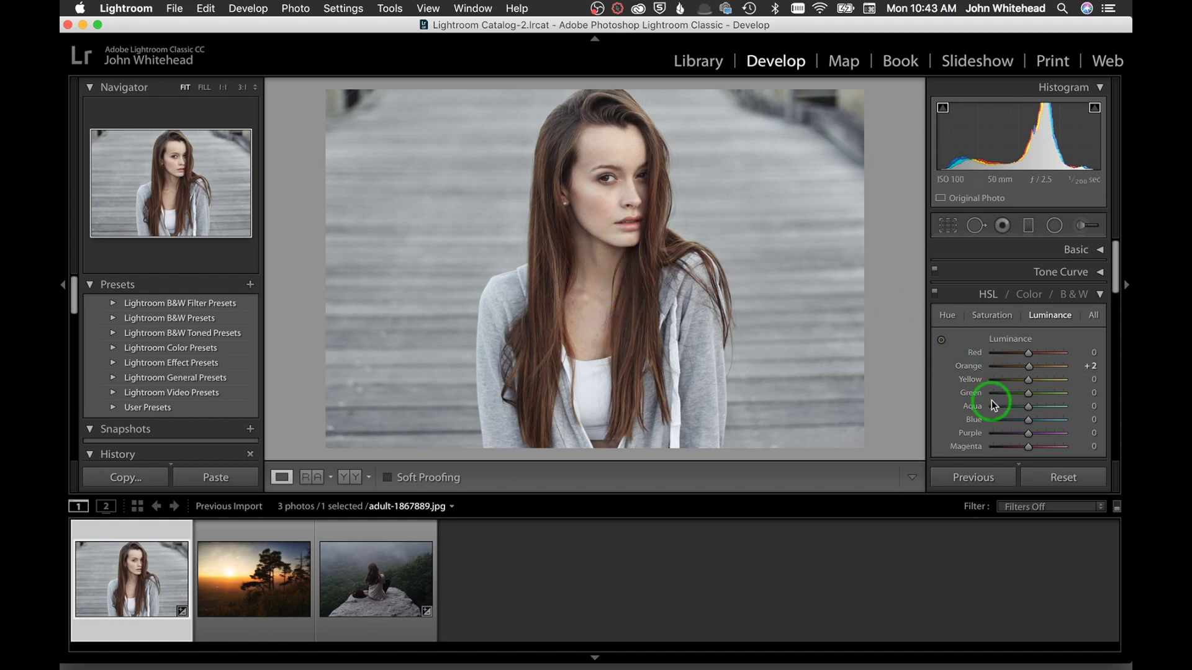
mouse_move(1029, 380)
left_mouse_down()
mouse_move(1084, 390)
mouse_move(1030, 384)
left_mouse_up()
- In the All view, nudge the Red hue up slightly, then return to the Hue sliders
left_click(1092, 318)
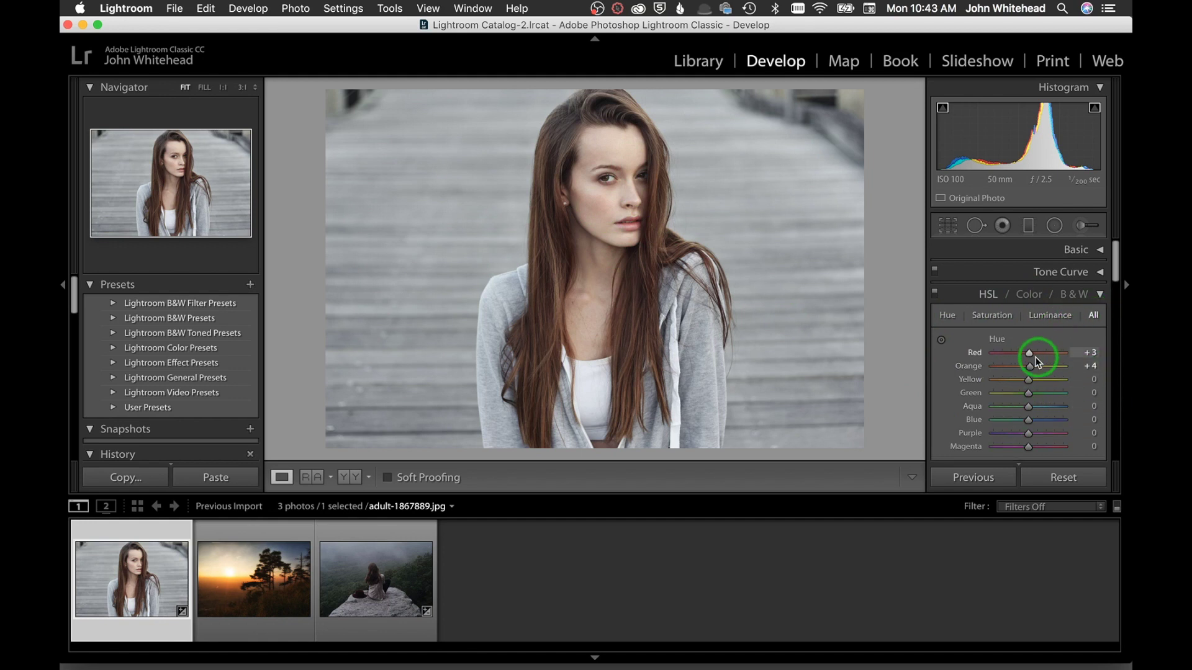
left_click_drag(1029, 352, 1033, 354)
left_click(1029, 355)
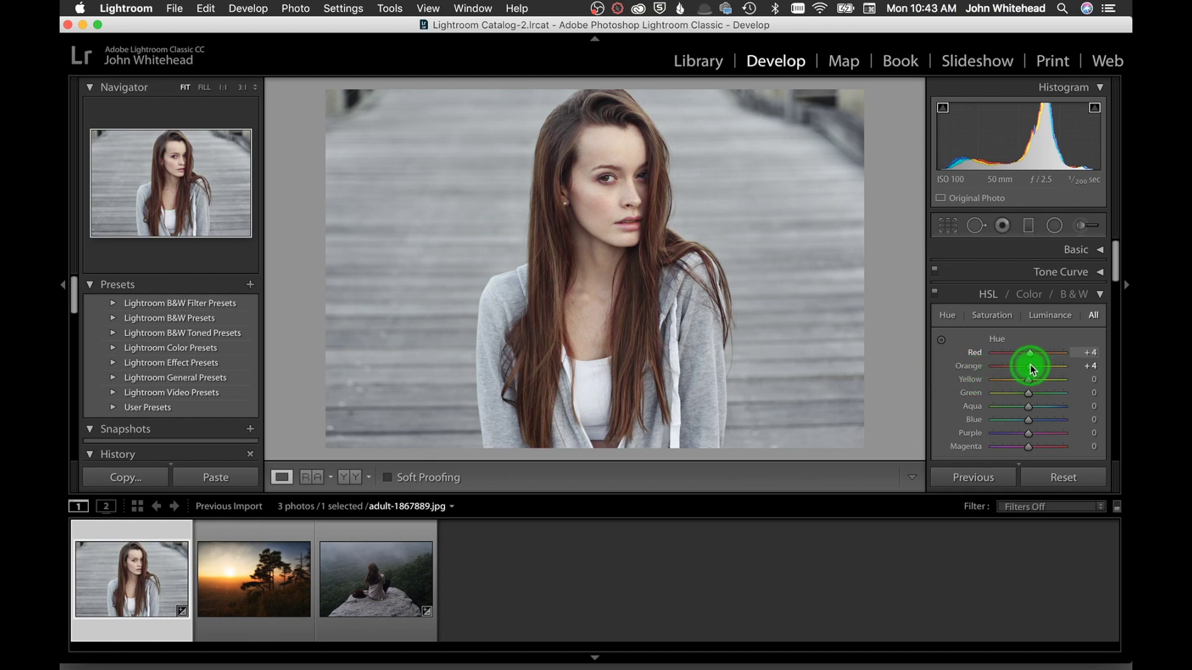
left_click(1060, 321)
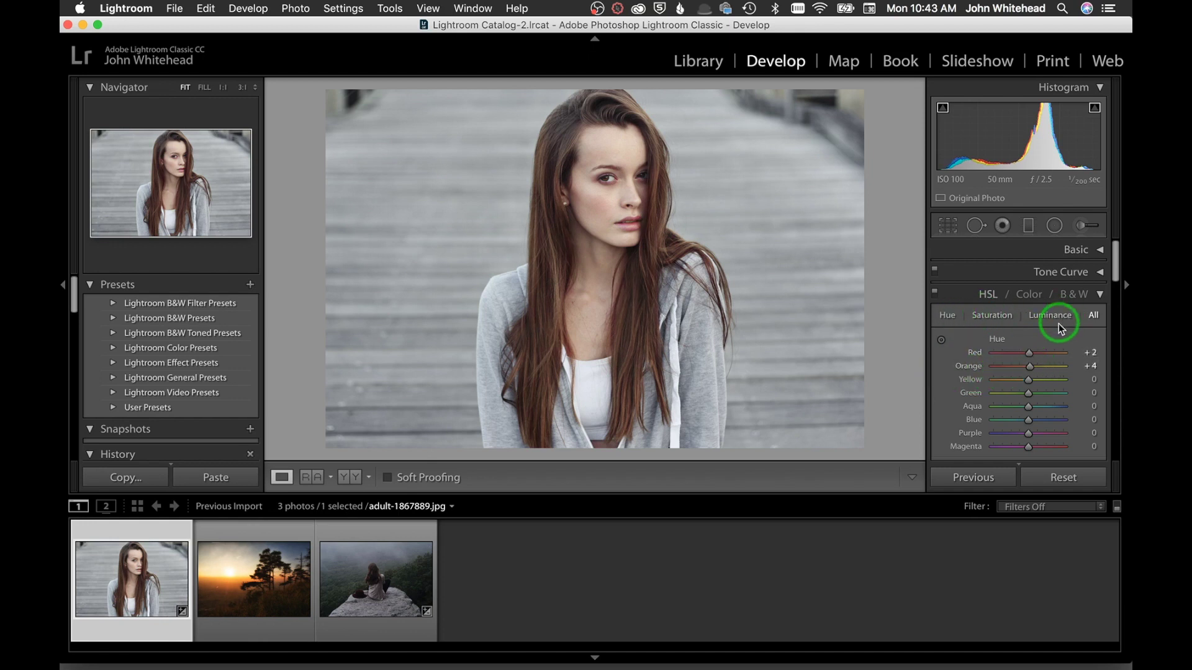
left_click(945, 315)
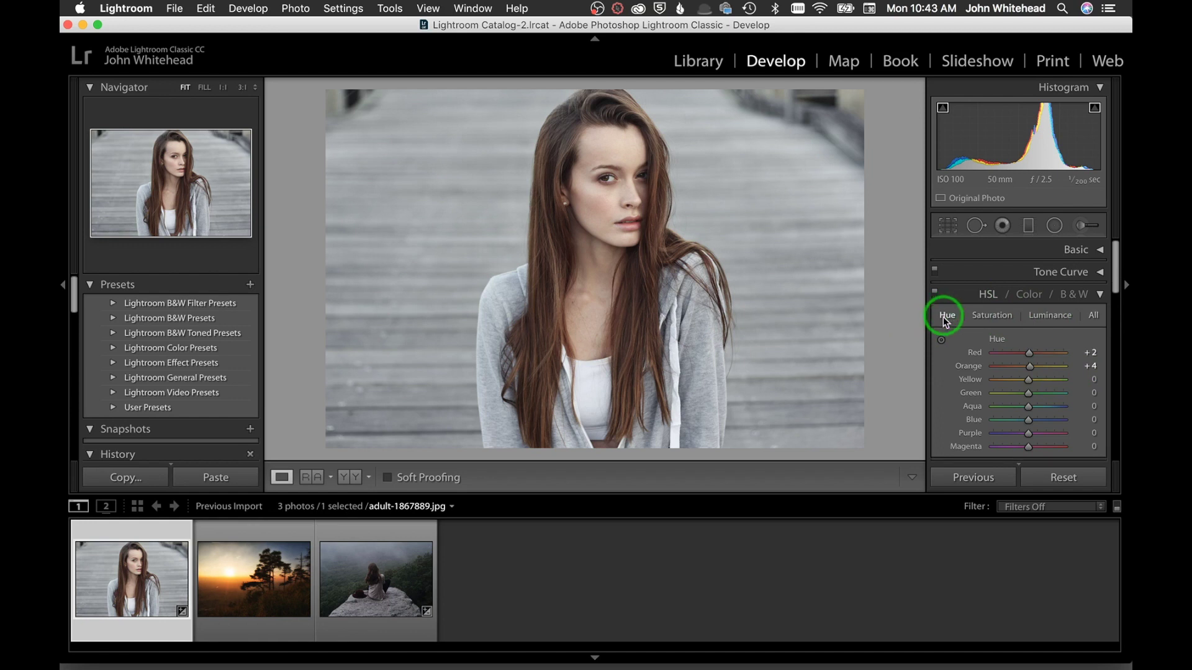
- Reset the develop settings, then toggle undo and redo until the reset is undone
left_click(1063, 479)
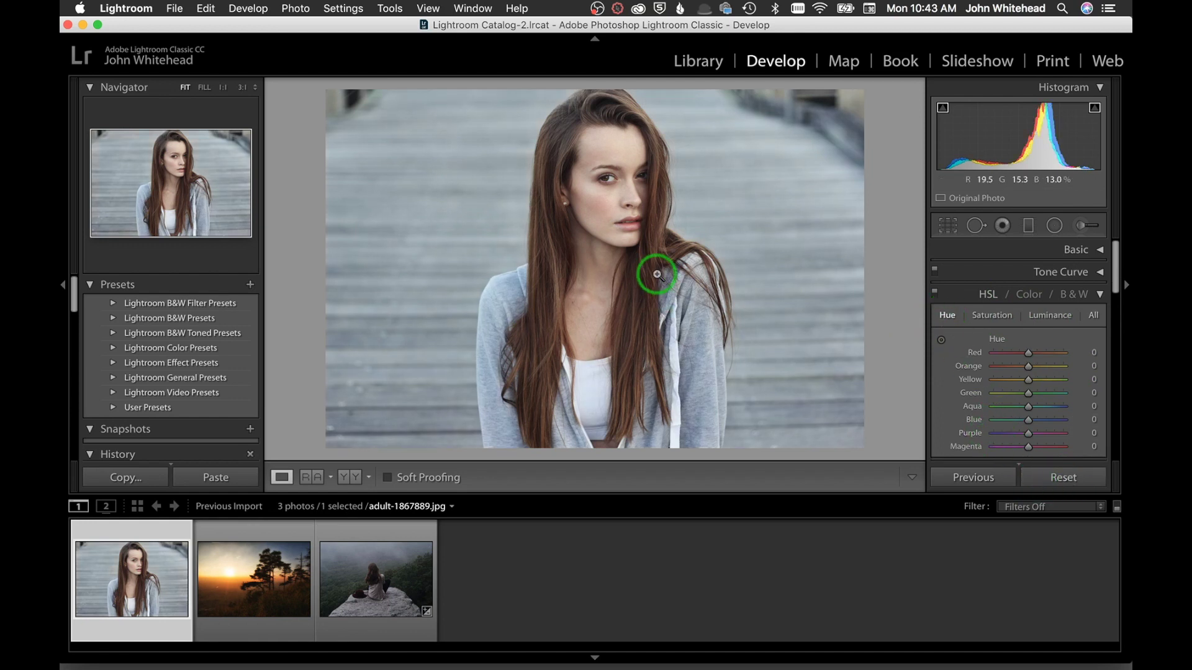
key("super+z")
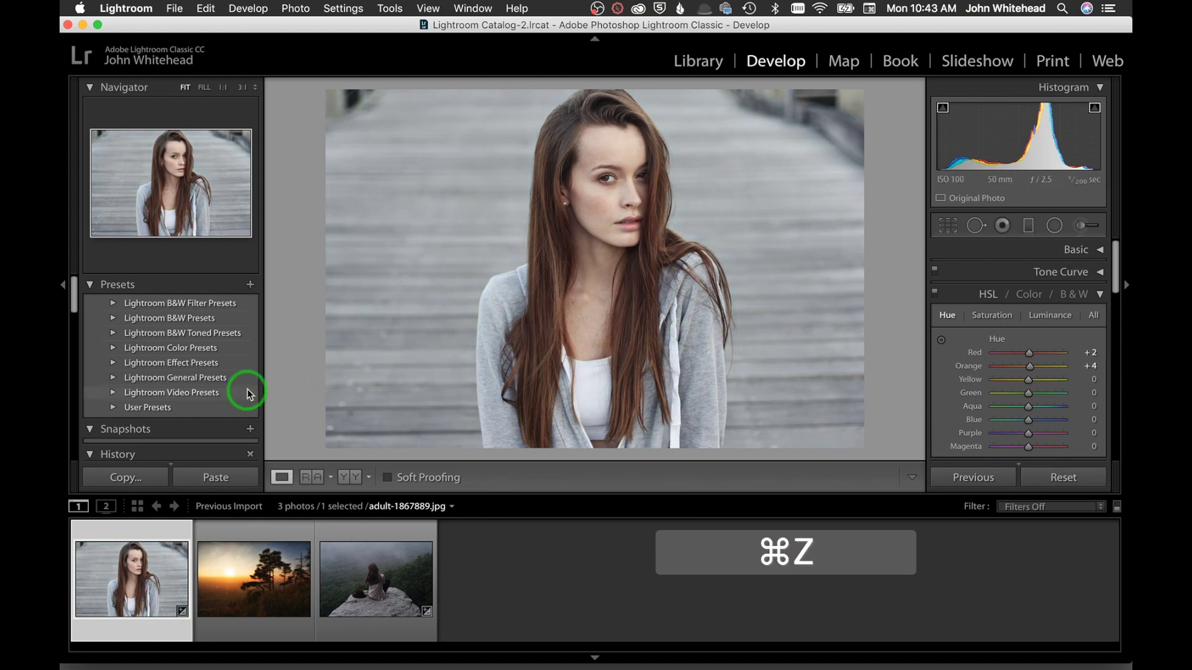
left_click(205, 9)
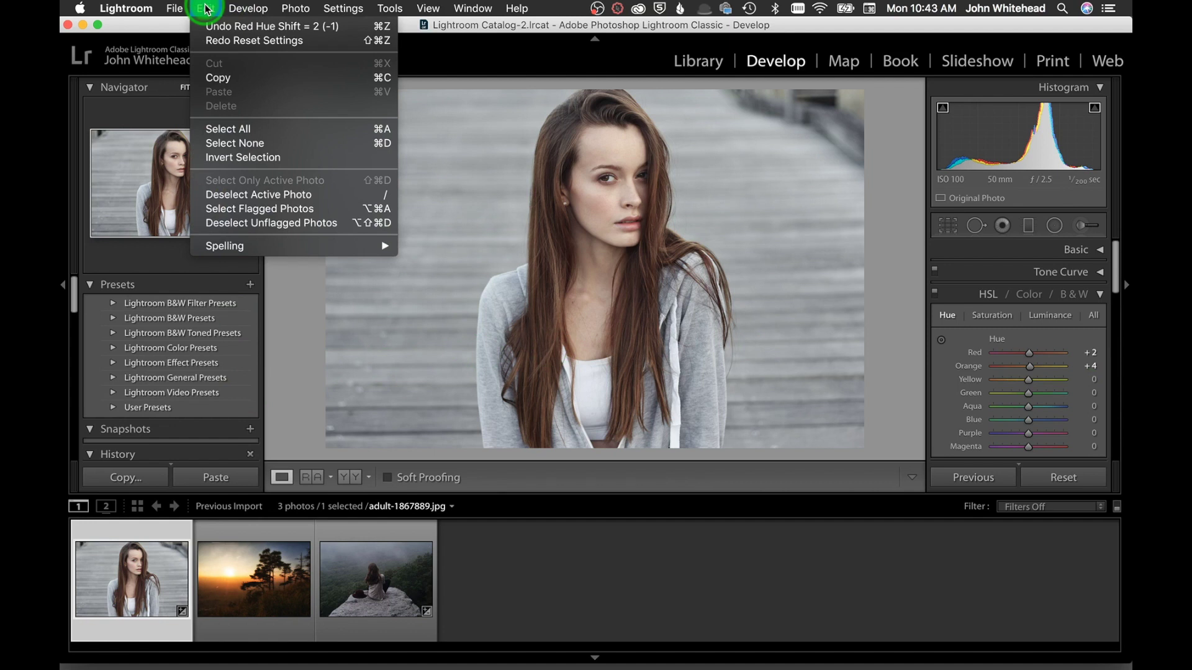
left_click(210, 38)
left_click(206, 9)
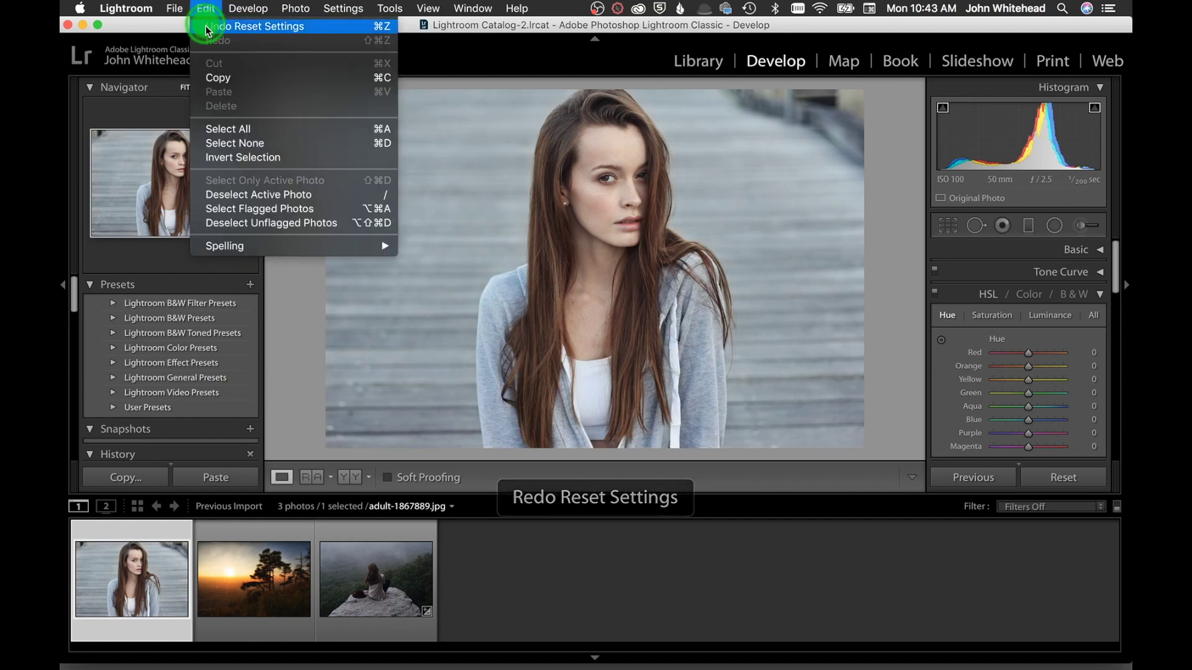
left_click(205, 28)
left_click(205, 8)
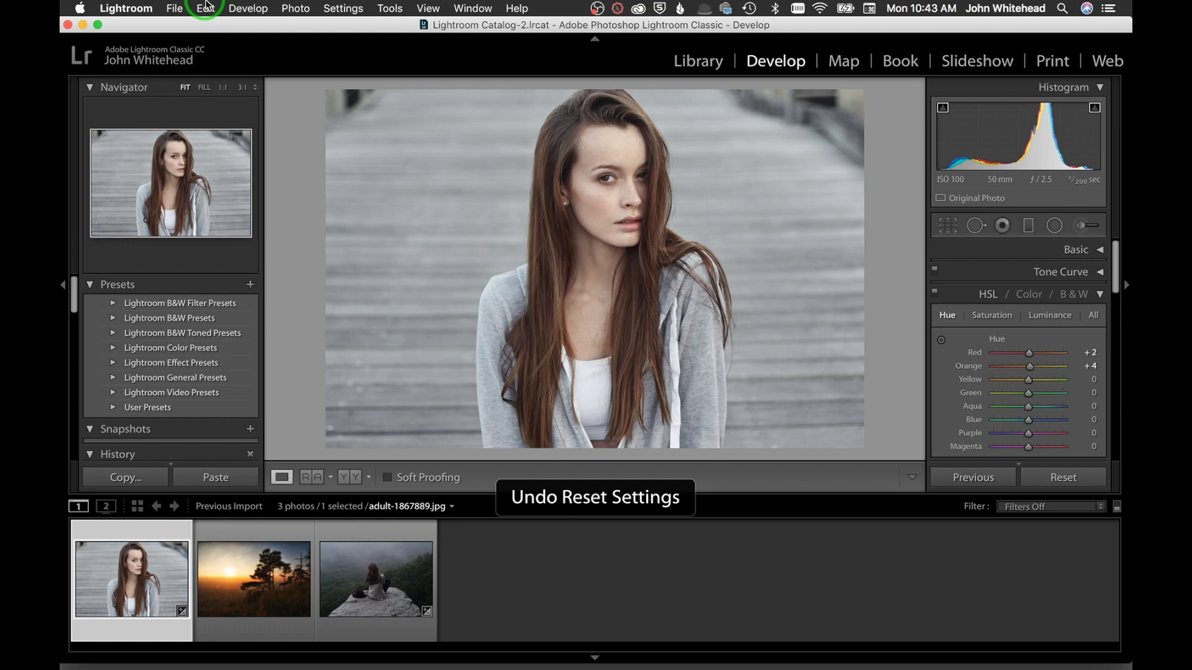
left_click(205, 40)
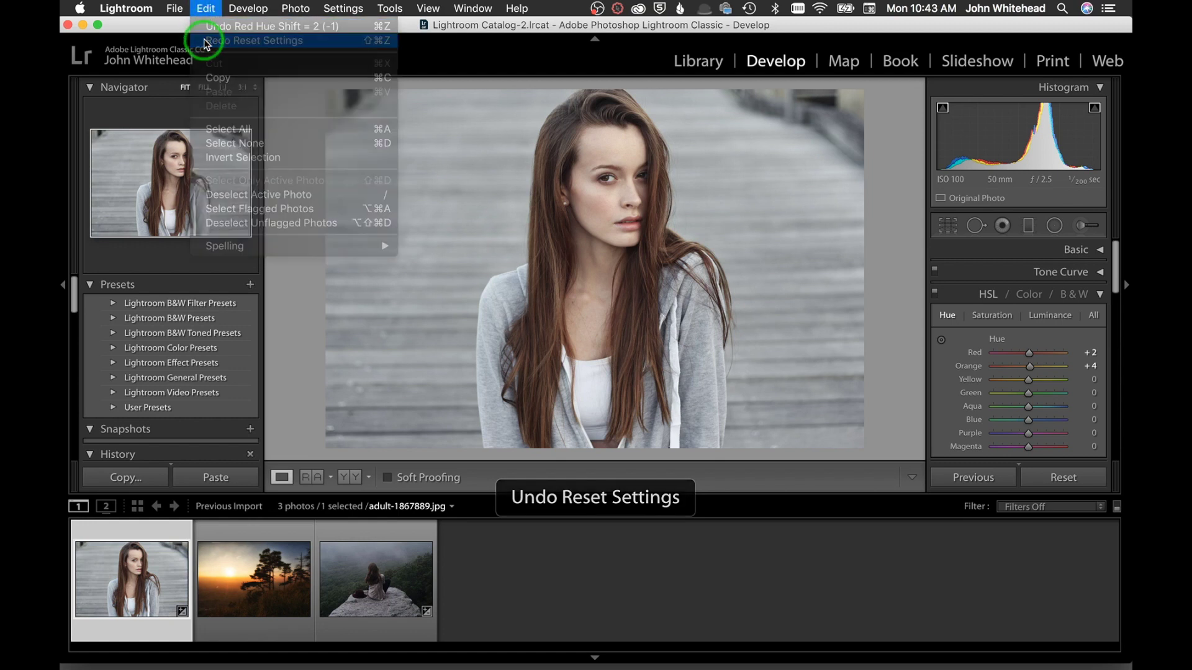
left_click(206, 8)
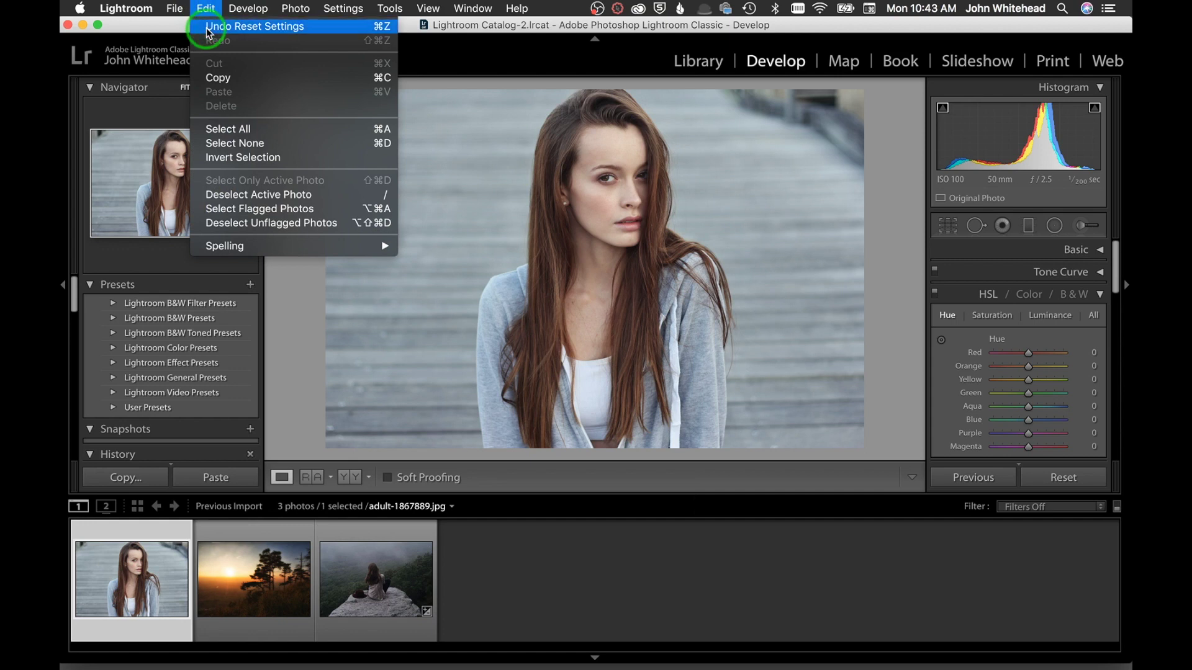
left_click(207, 28)
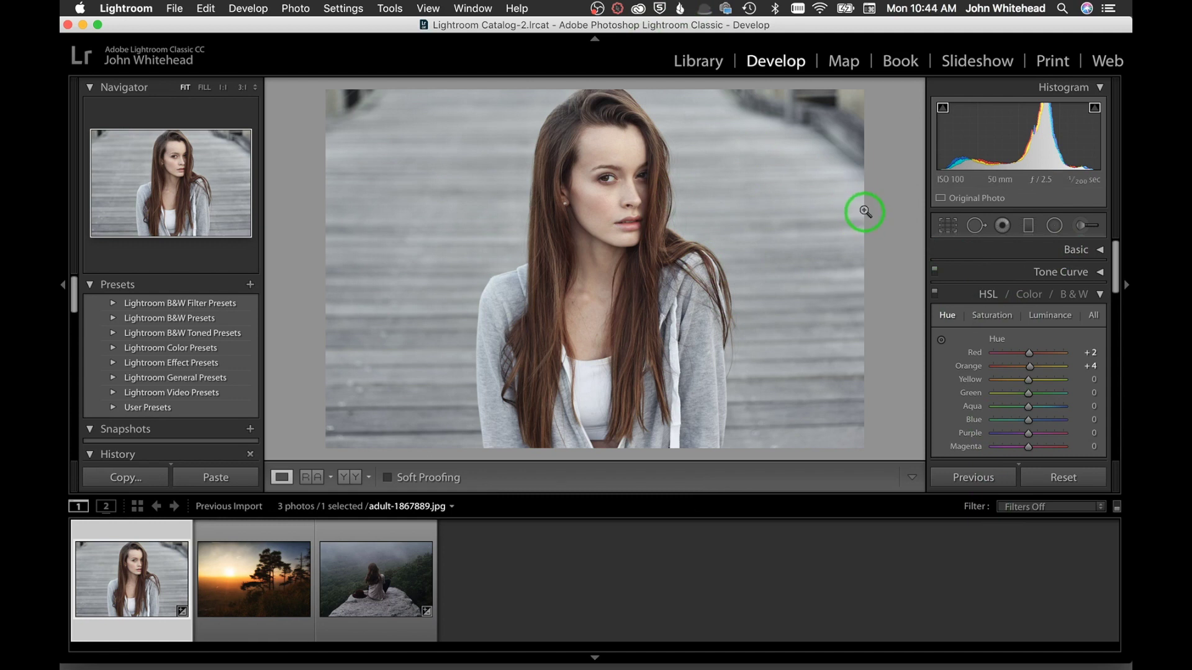
- Review the Orange, Yellow and Green colour adjustments, then convert the portrait to black and white
left_click(1098, 297)
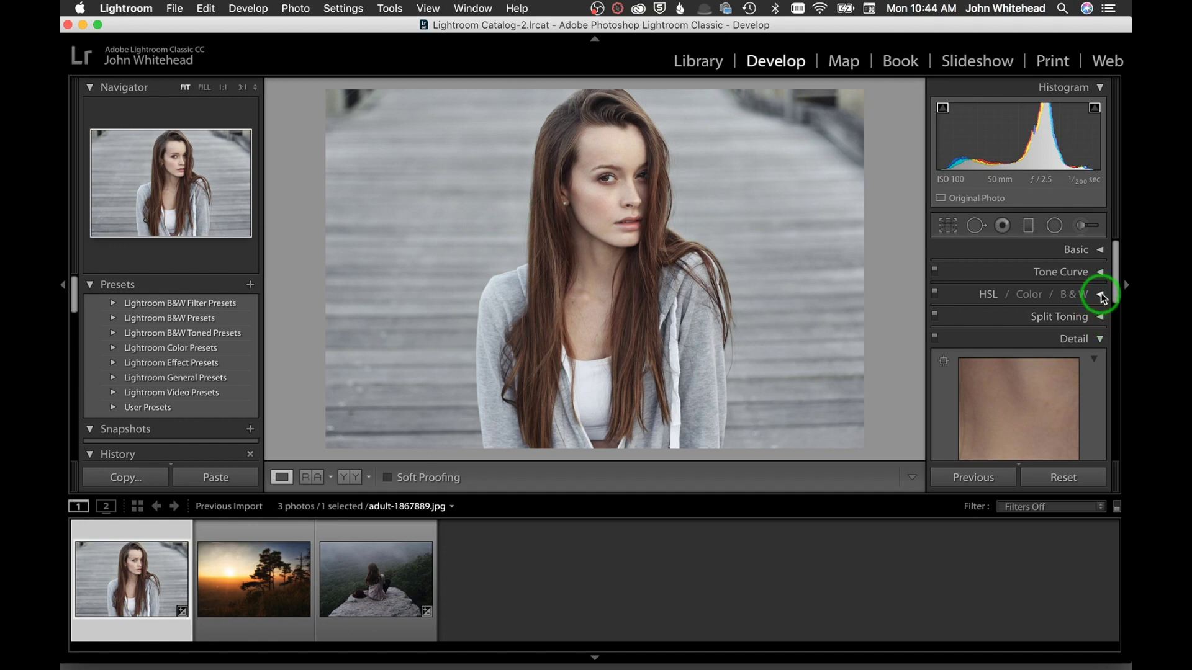
left_click(1098, 295)
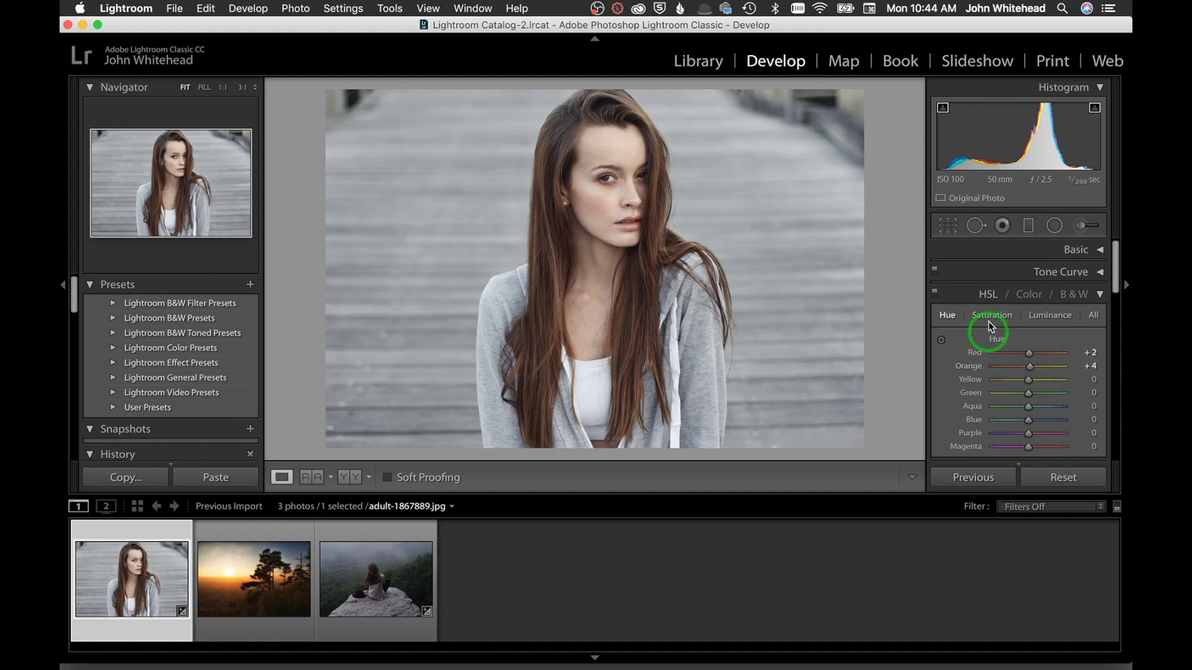
left_click(988, 294)
left_click(1027, 294)
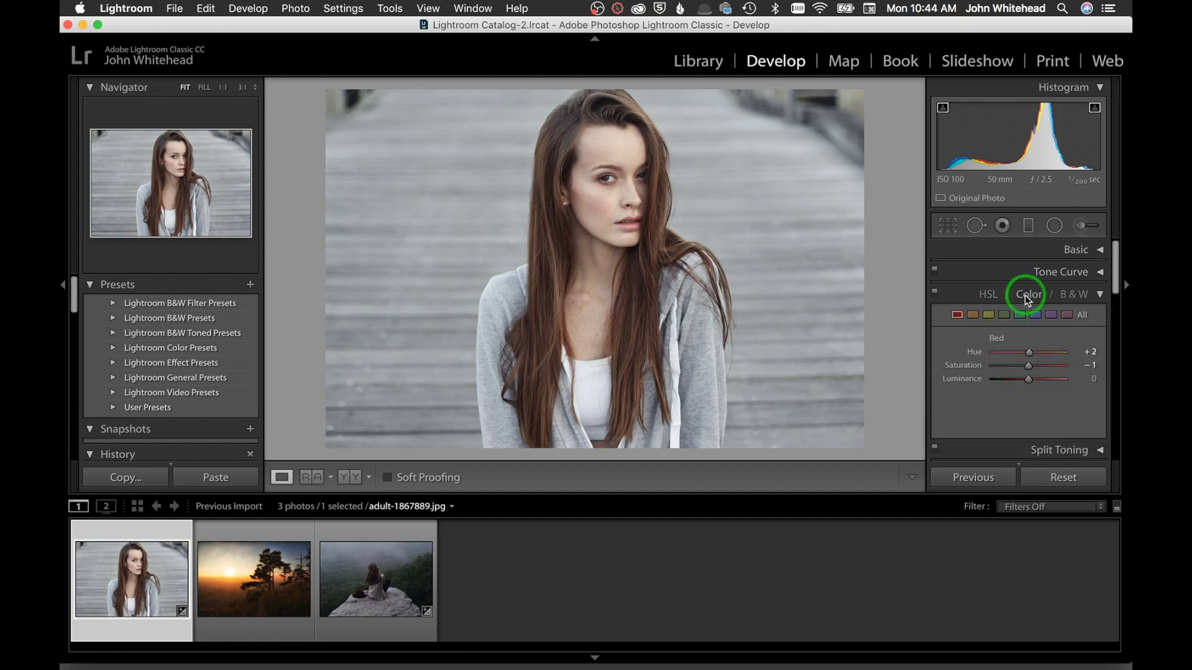
left_click(976, 316)
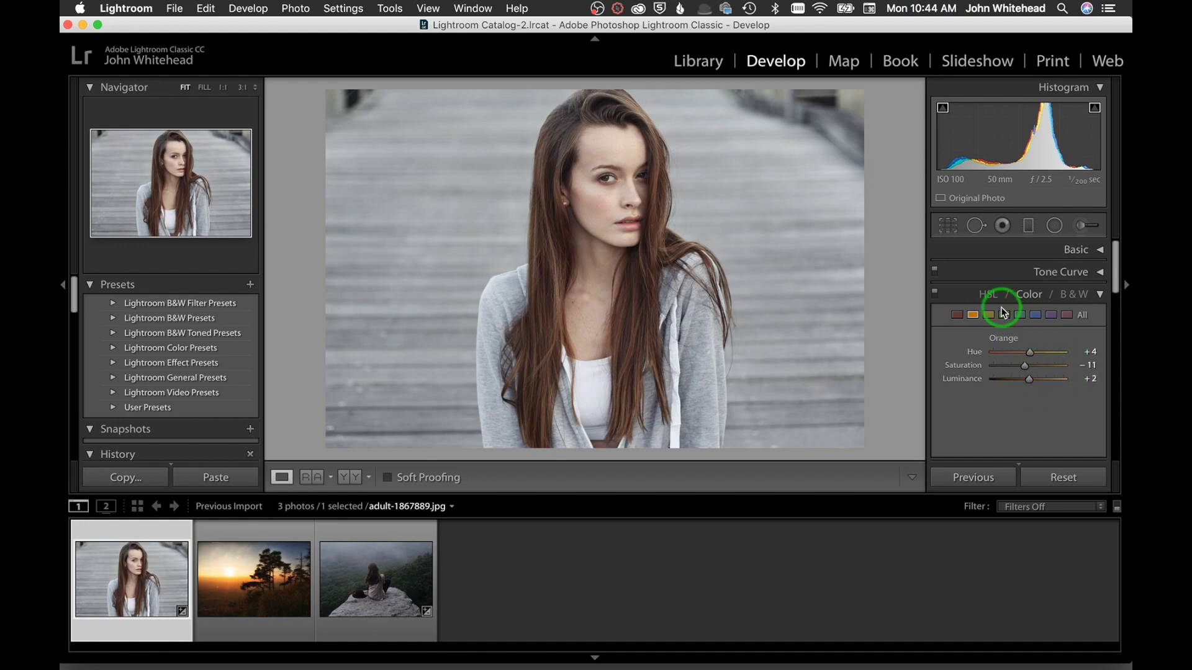
left_click(993, 315)
left_click(1004, 316)
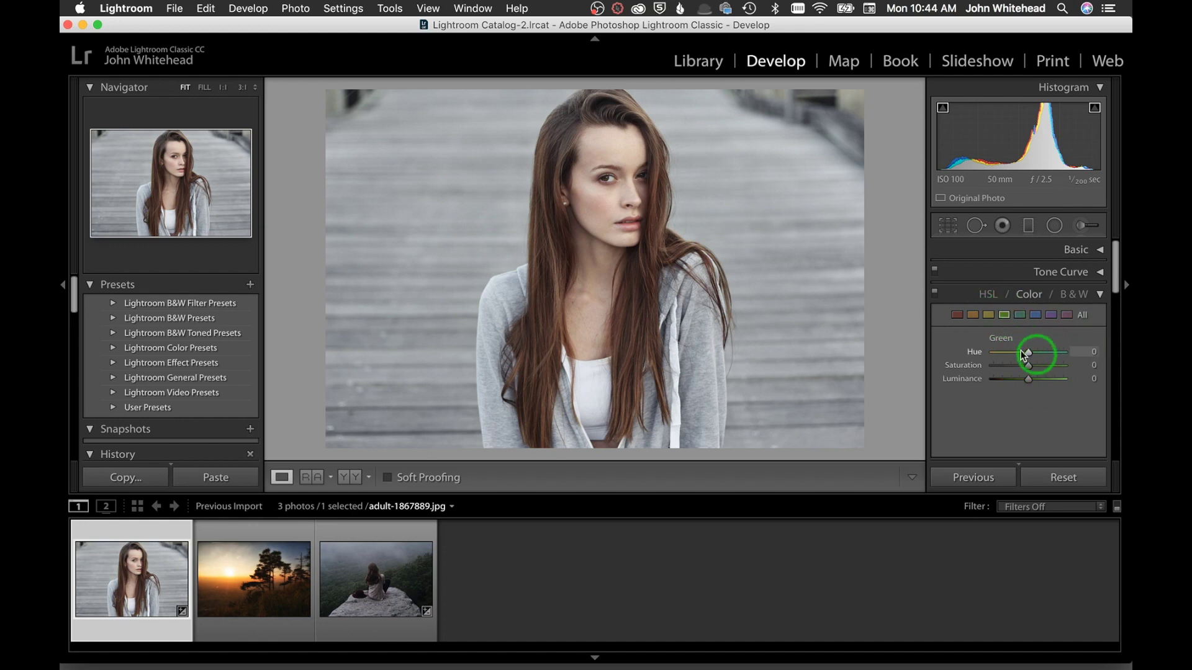
left_click(986, 294)
left_click(1025, 297)
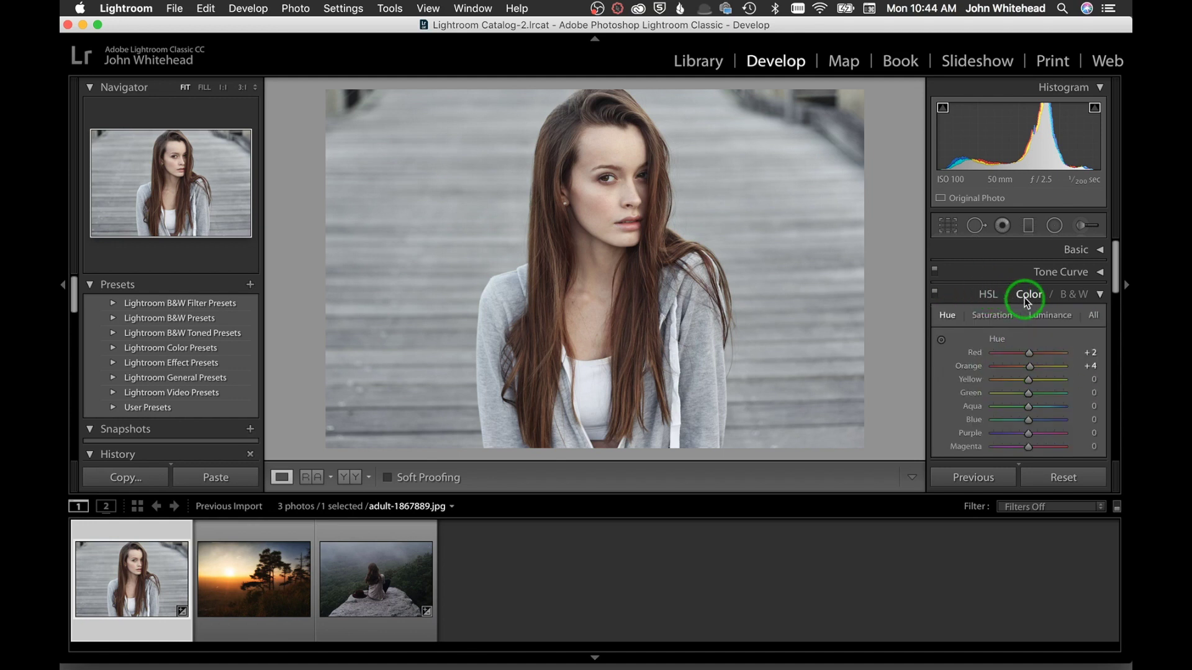
left_click(1074, 297)
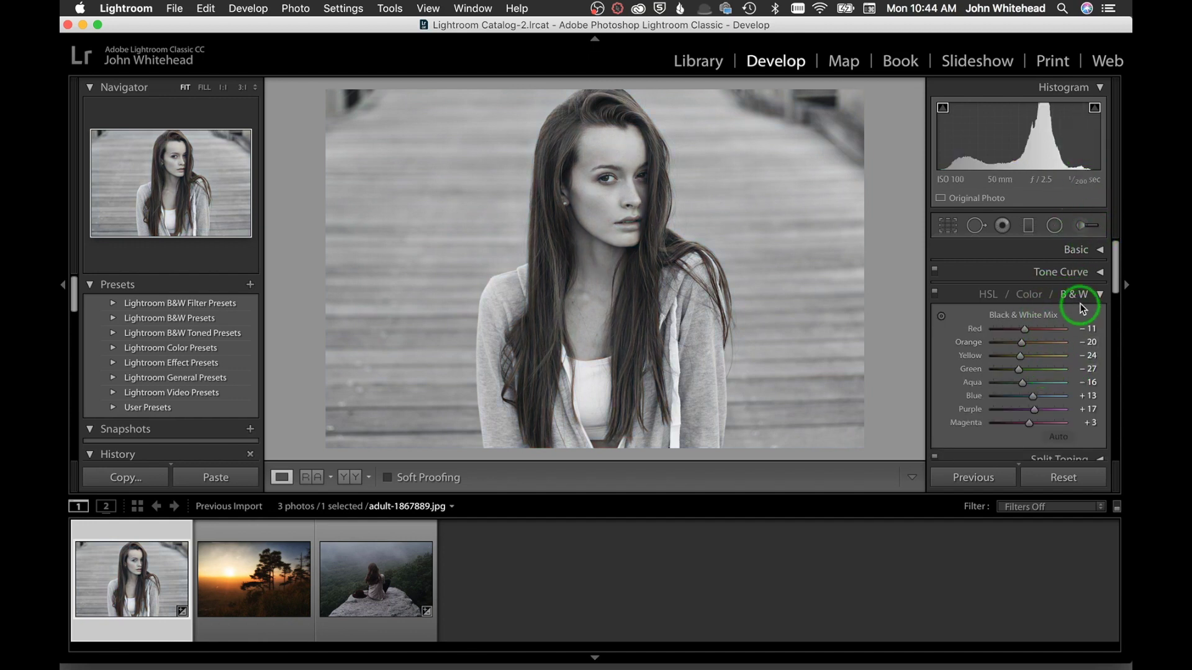
- Undo the black-and-white conversion, glance at Split Toning, and expand the Detail section
left_click(1097, 294)
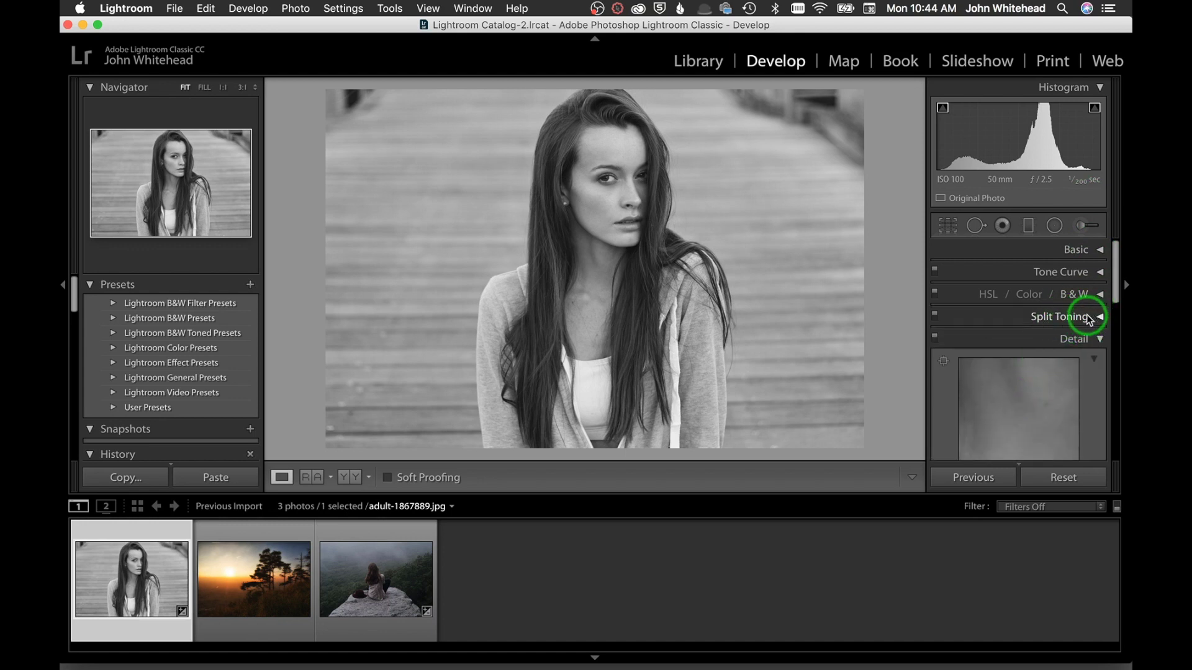
key("super+z")
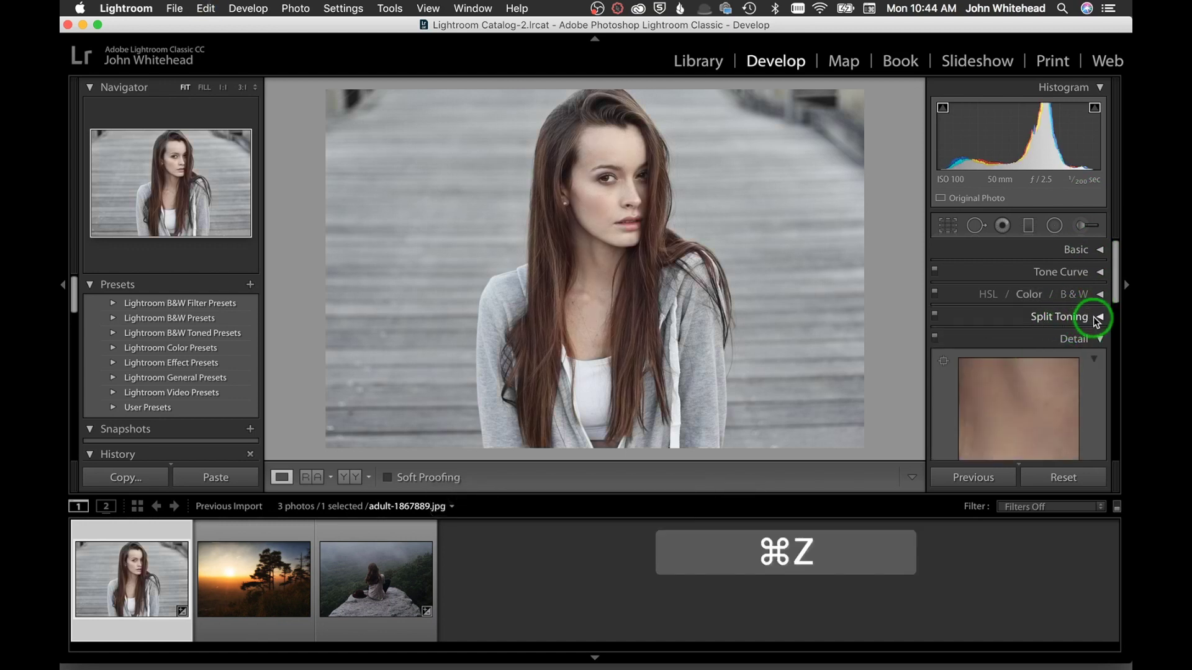
left_click(1097, 318)
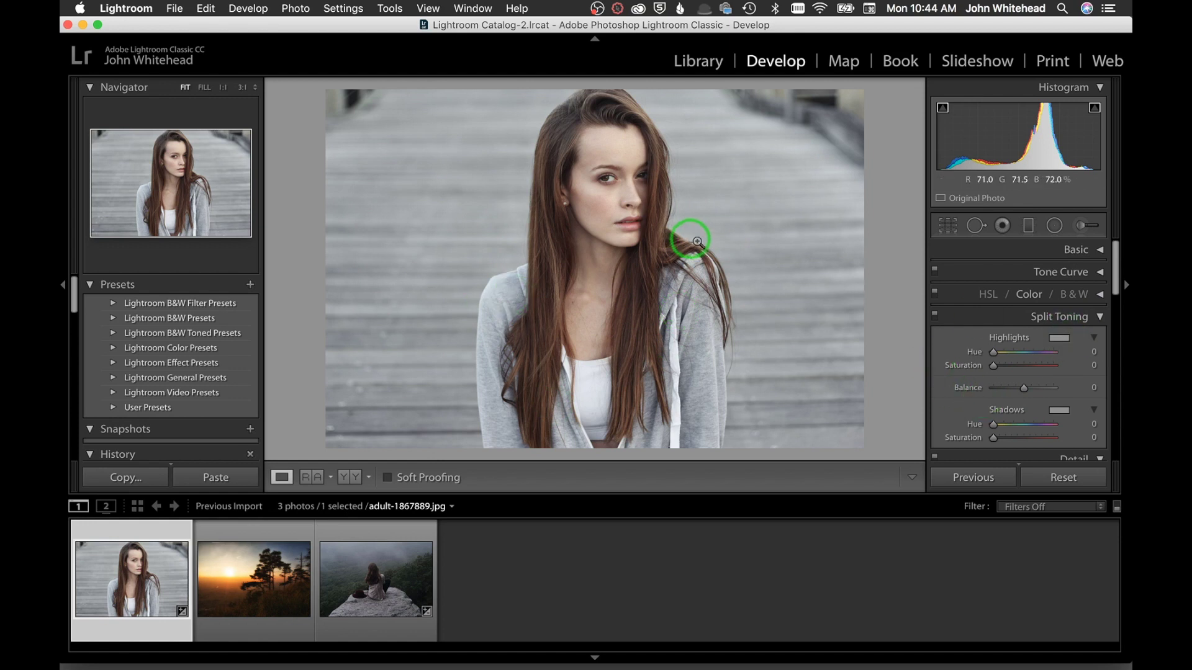
left_click(1099, 318)
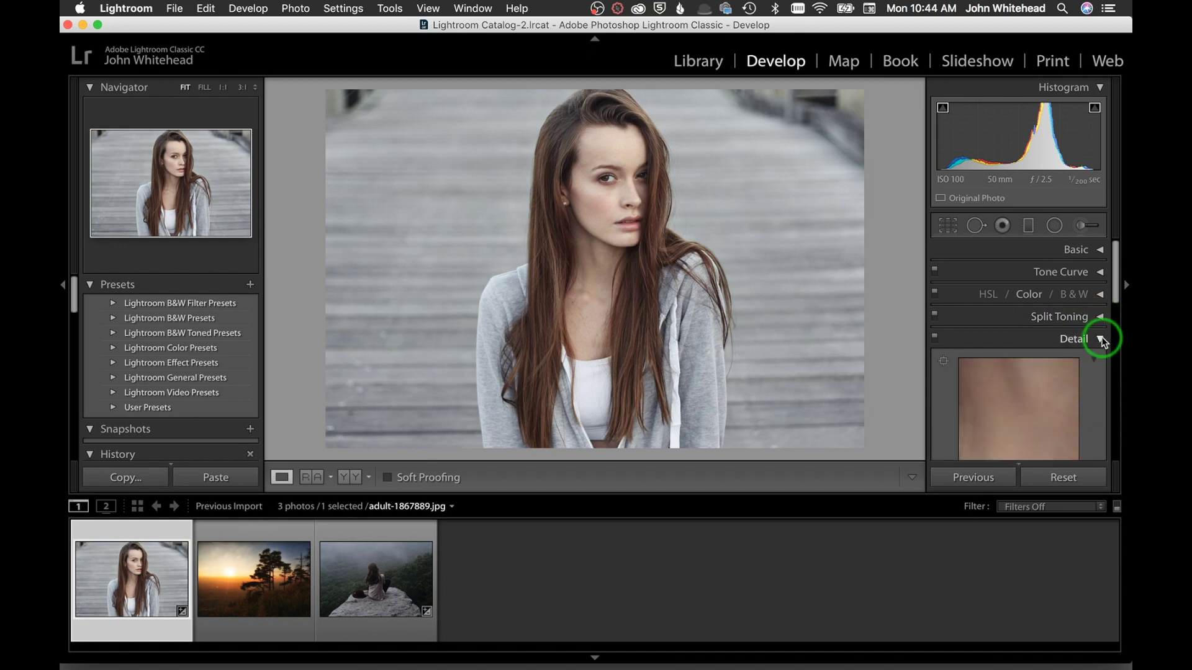
left_click(1100, 340)
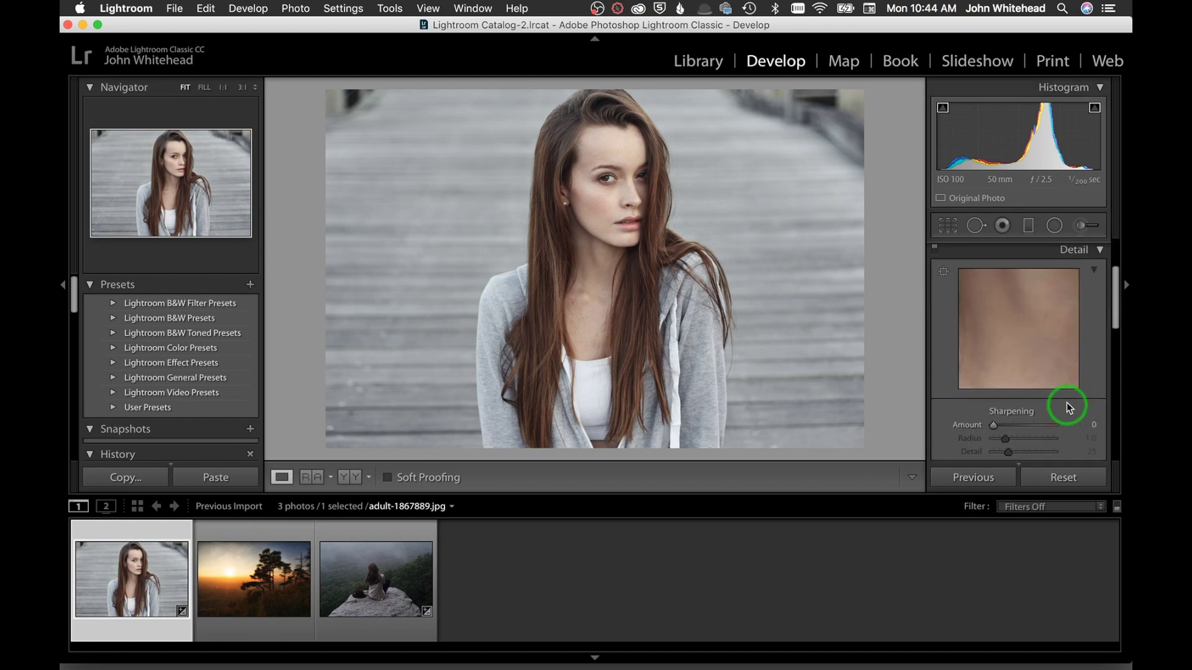
- Collapse Detail and Lens Corrections, then expand and collapse the Transform section
scroll(1059, 303, "up", 3)
left_click(1101, 294)
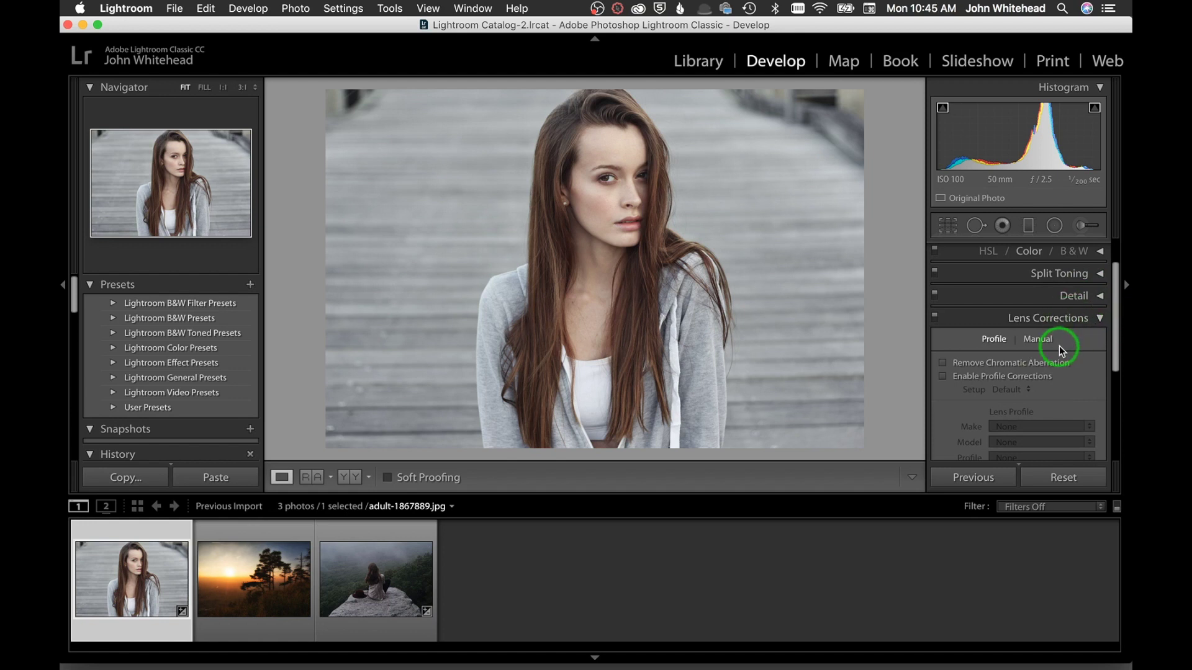
scroll(1059, 351, "down", 2)
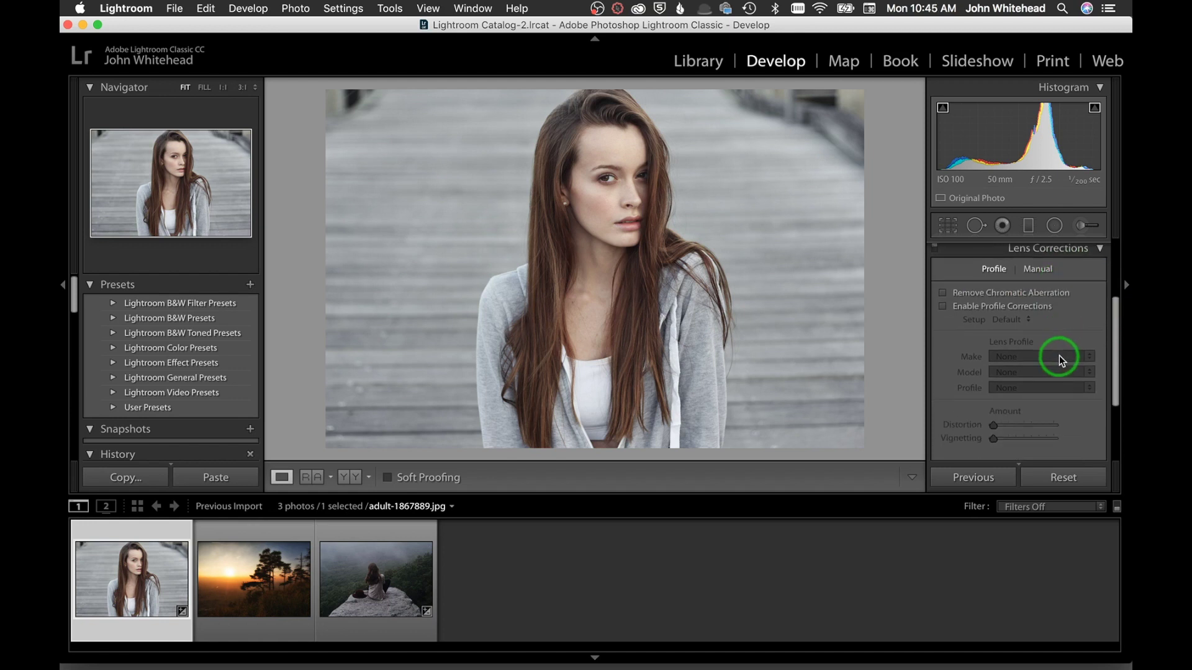
left_click(1093, 251)
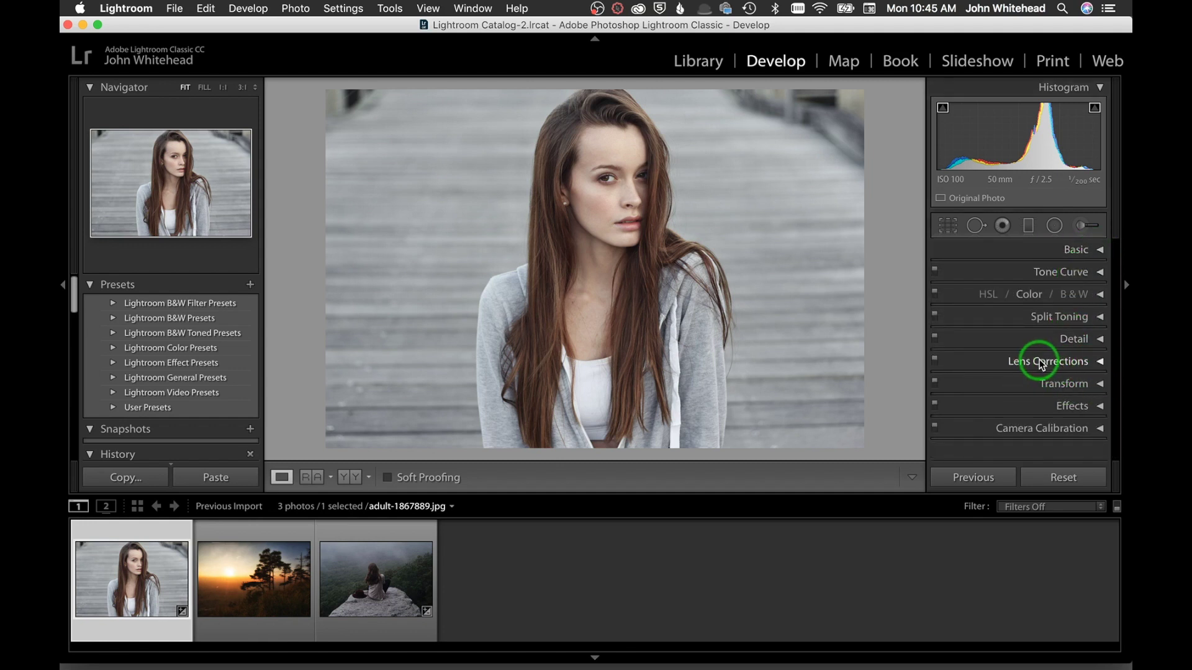
left_click(1100, 386)
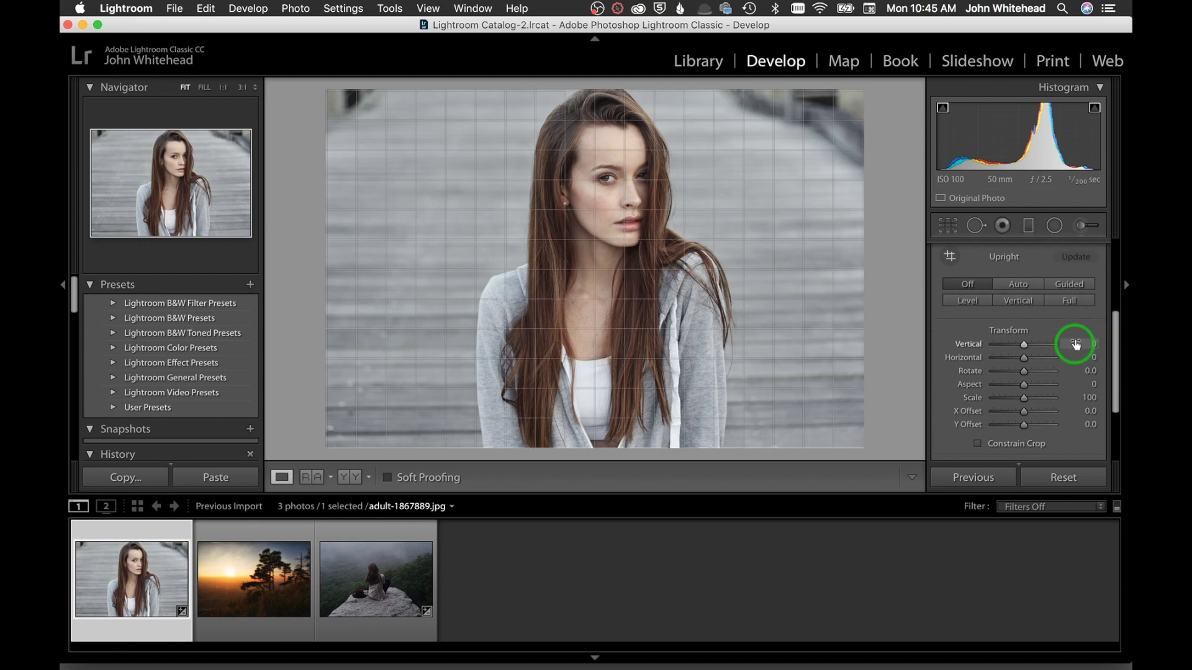
scroll(1077, 353, "up", 4)
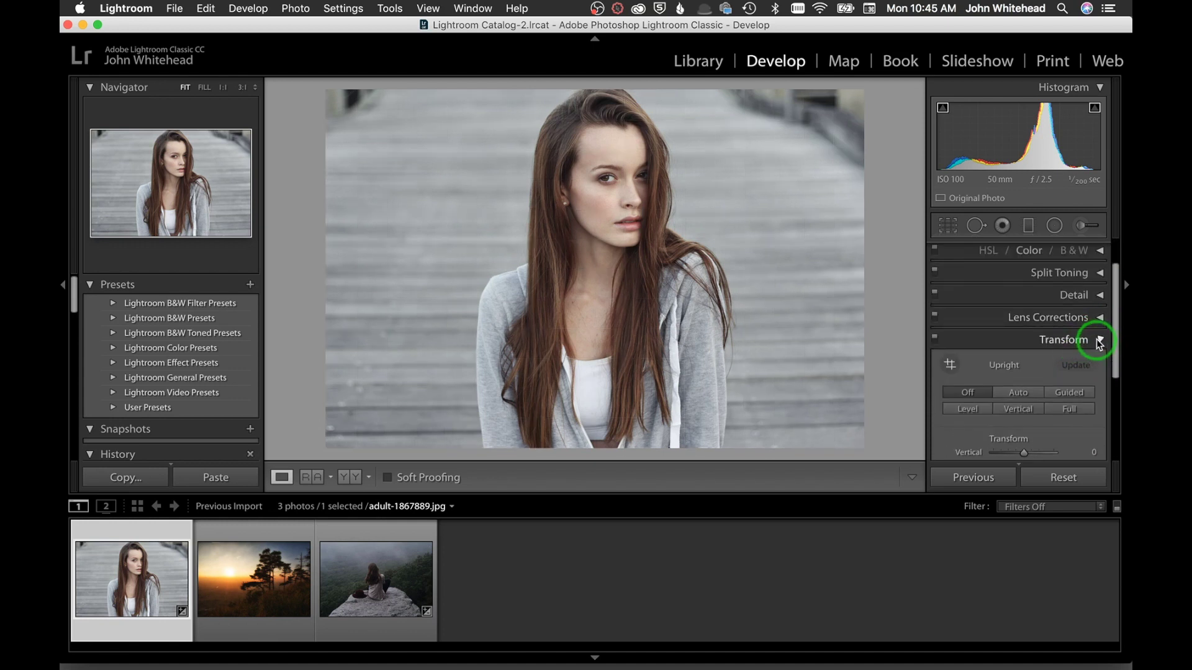
left_click(1098, 340)
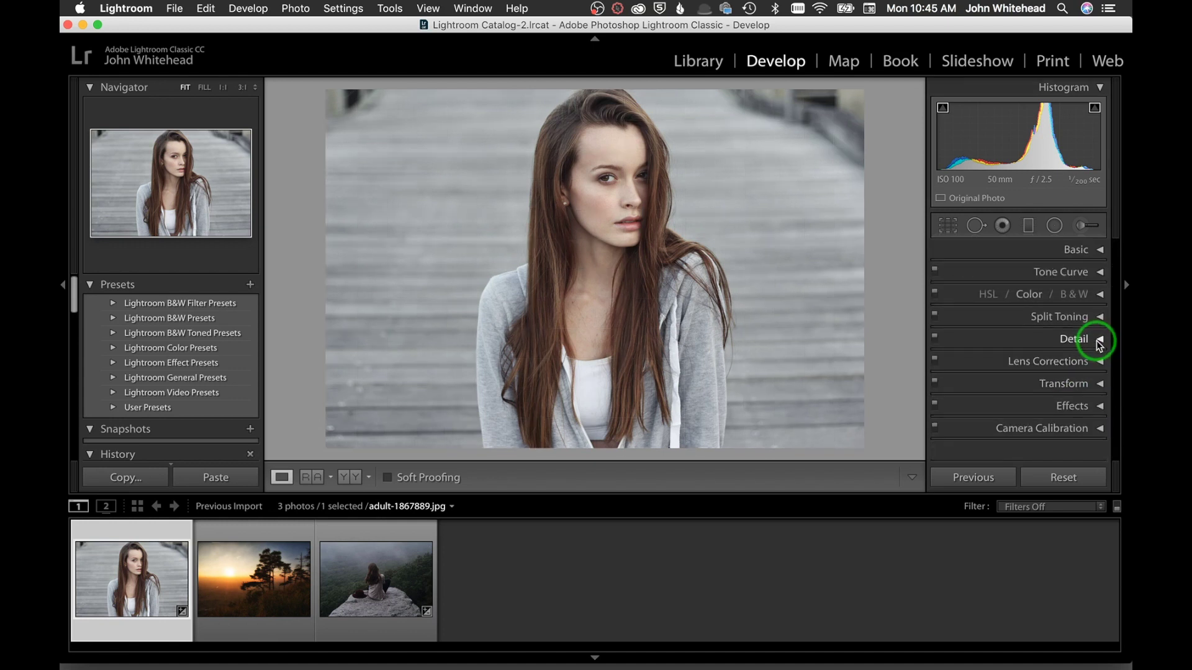
- Try a -100 post-crop vignette with midpoint 41, reset the vignette to 0, and test grain
left_click(1099, 408)
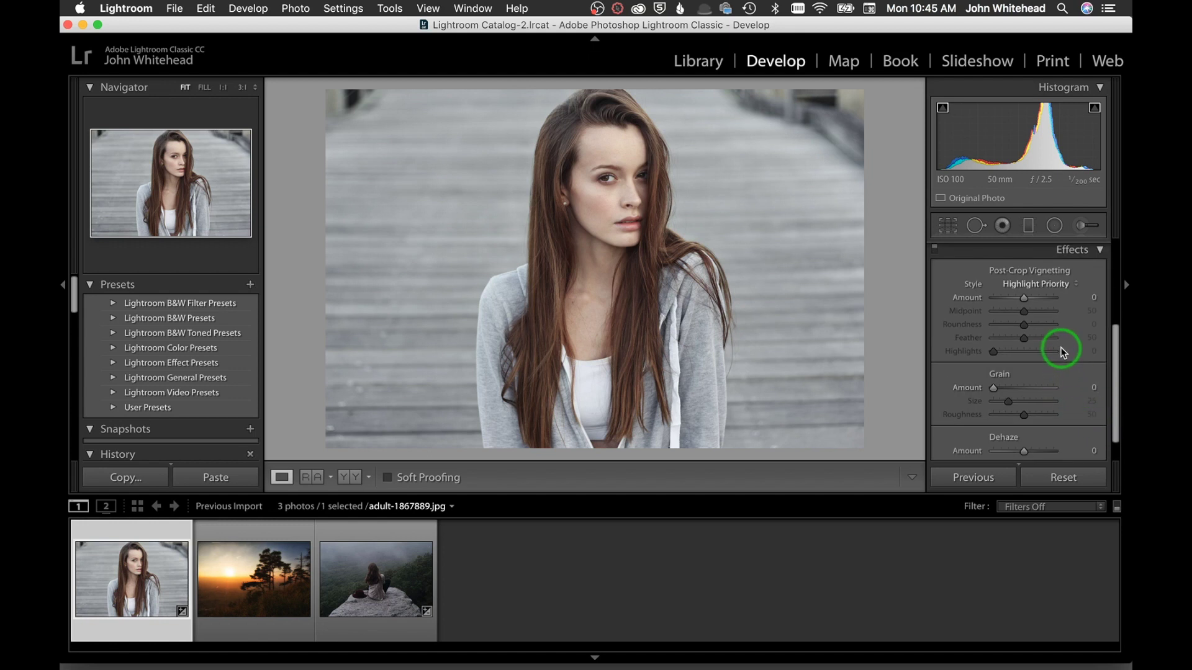
left_click_drag(1024, 304, 991, 303)
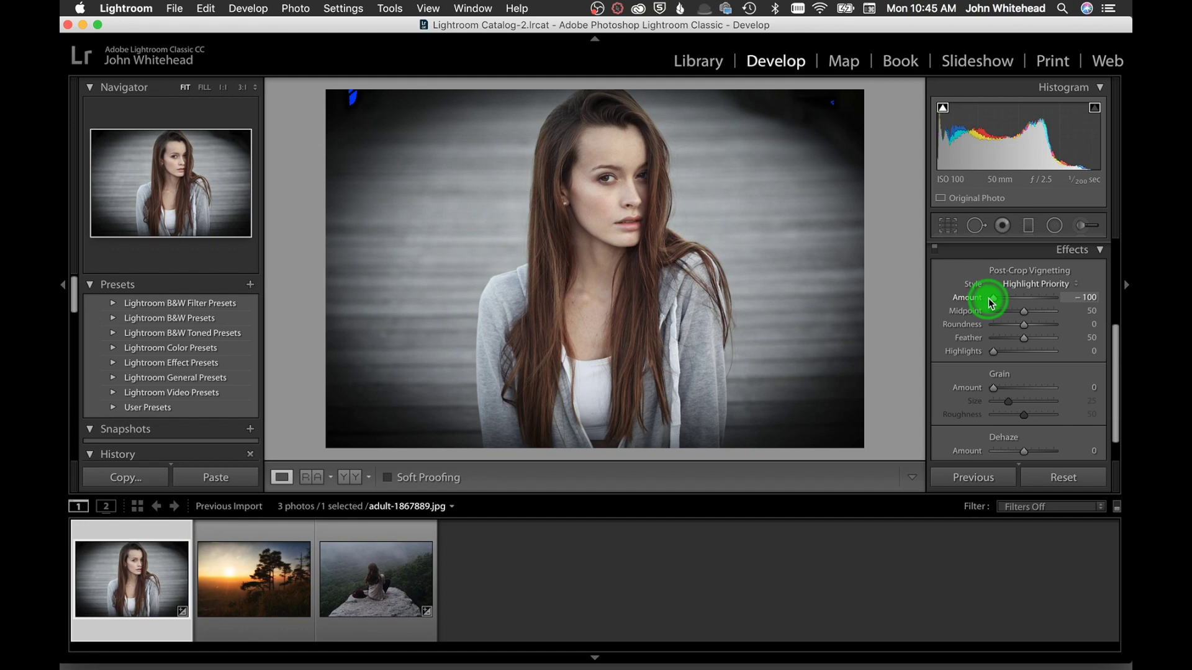
mouse_move(1024, 318)
left_mouse_down()
mouse_move(993, 314)
mouse_move(1025, 322)
mouse_move(1025, 304)
left_mouse_up()
double_click(972, 301)
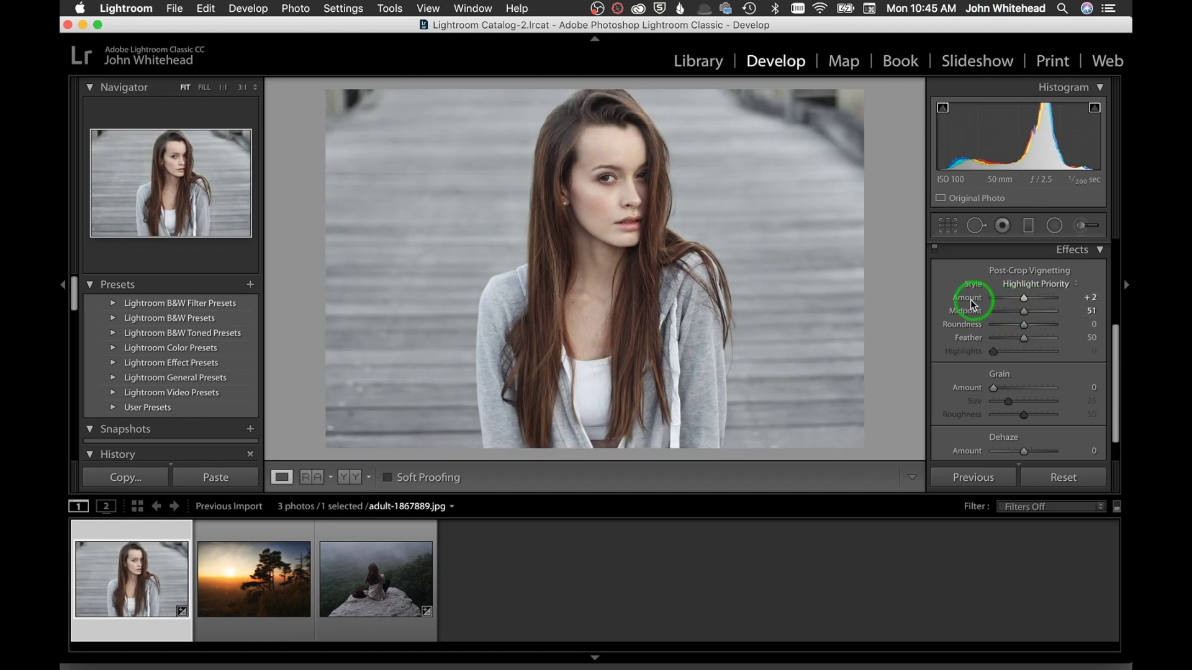
scroll(1042, 415, "down", 1)
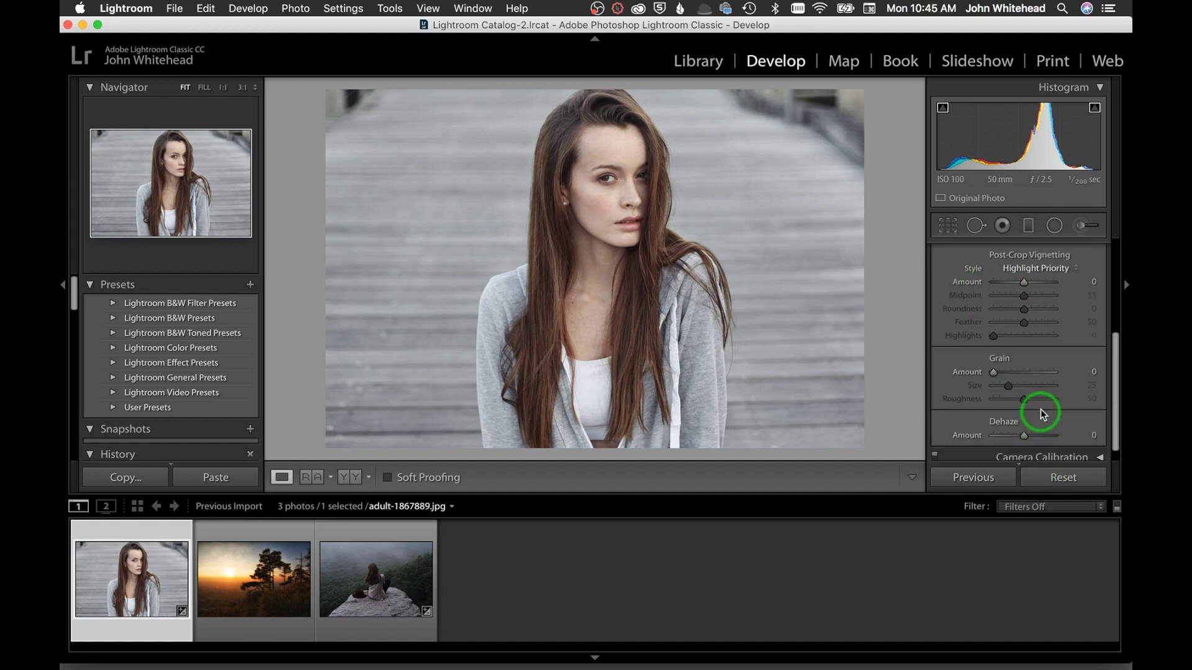
left_click_drag(999, 370, 974, 380)
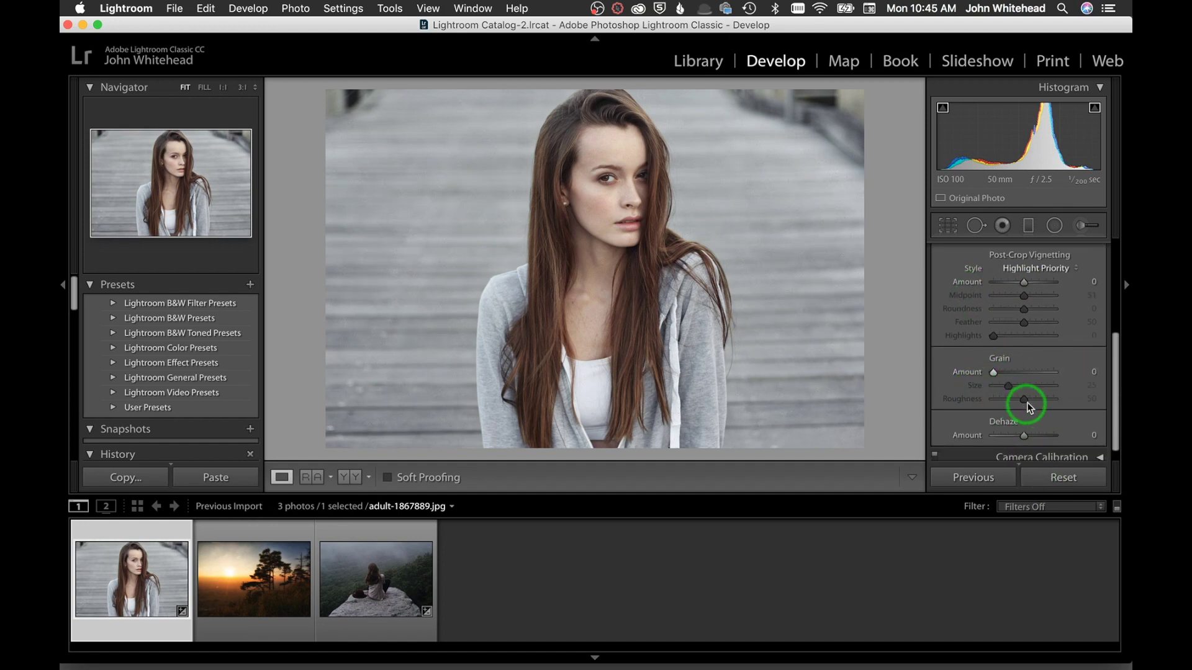
scroll(1025, 404, "down", 1)
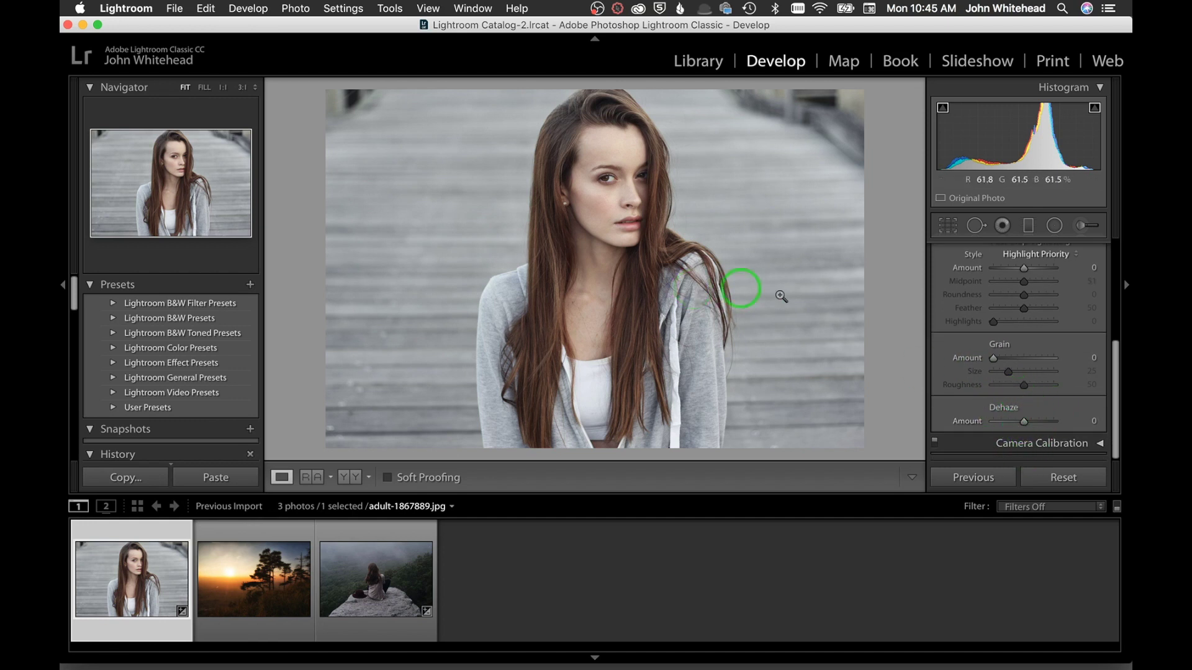
scroll(1069, 303, "up", 3)
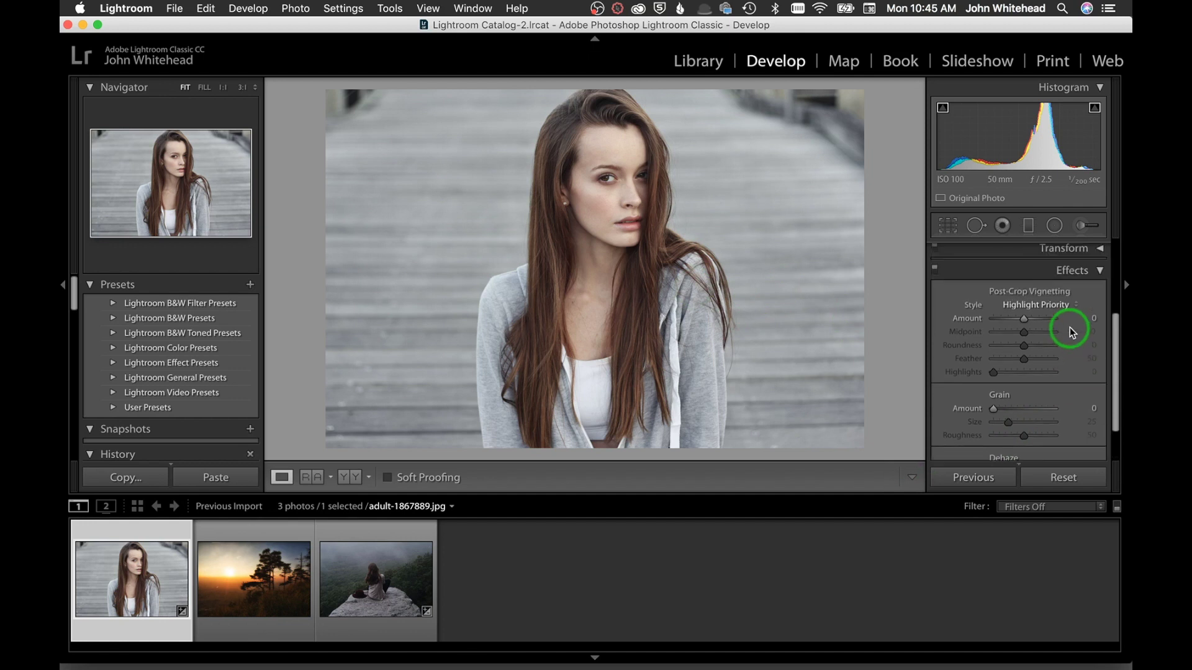
- Collapse Effects and look through the Camera Calibration settings before collapsing them
left_click(1095, 297)
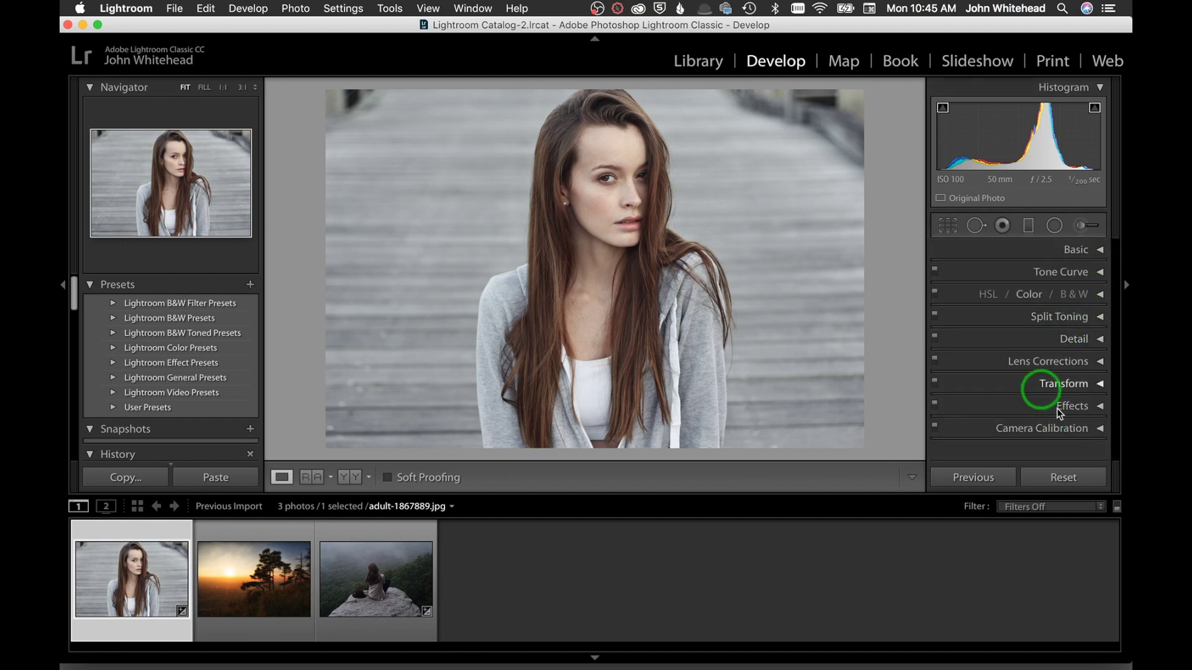
left_click(1098, 430)
scroll(1055, 397, "down", 3)
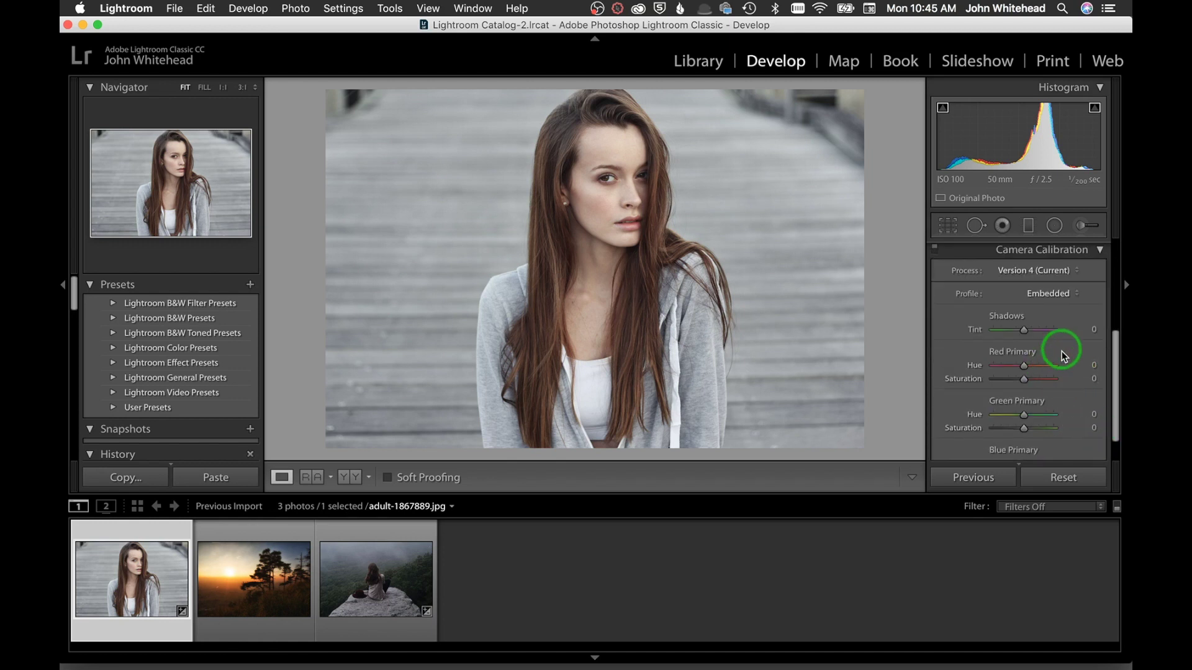
scroll(1058, 353, "down", 1)
scroll(1066, 382, "down", 1)
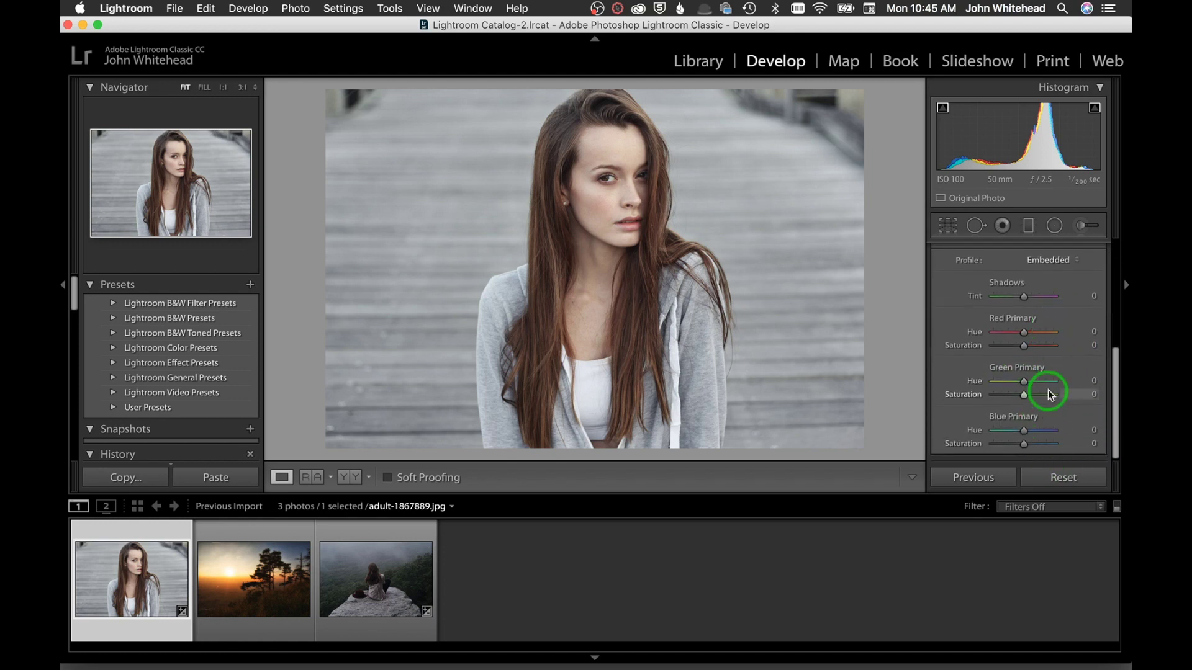
scroll(1047, 390, "up", 3)
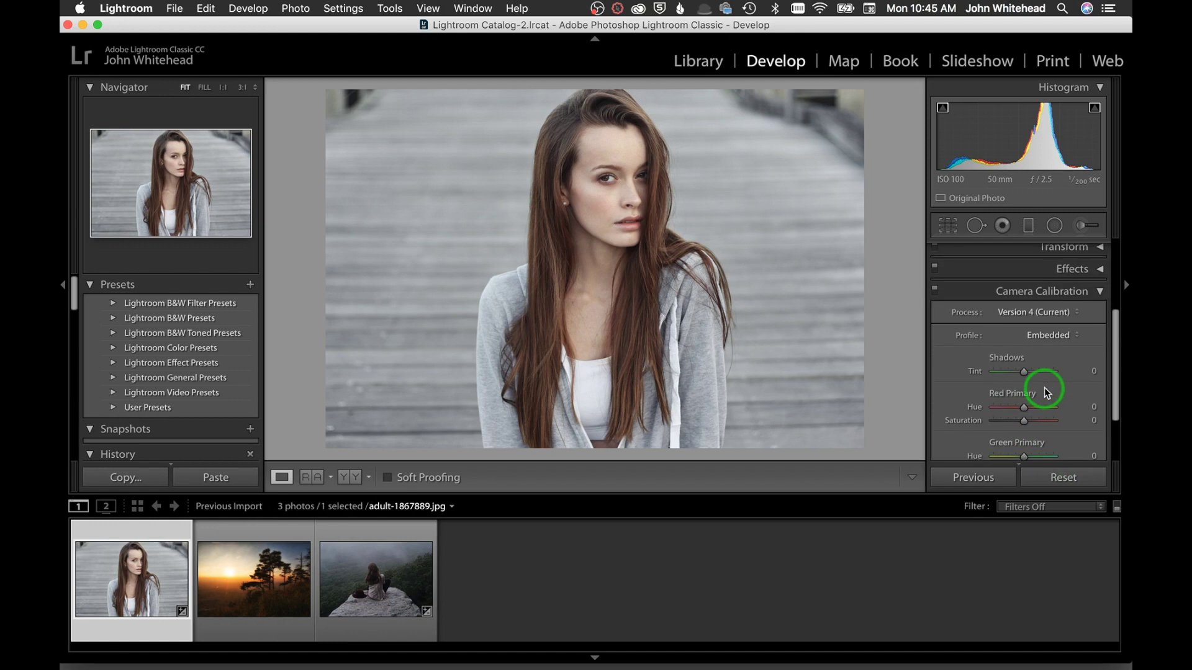
left_click(1101, 292)
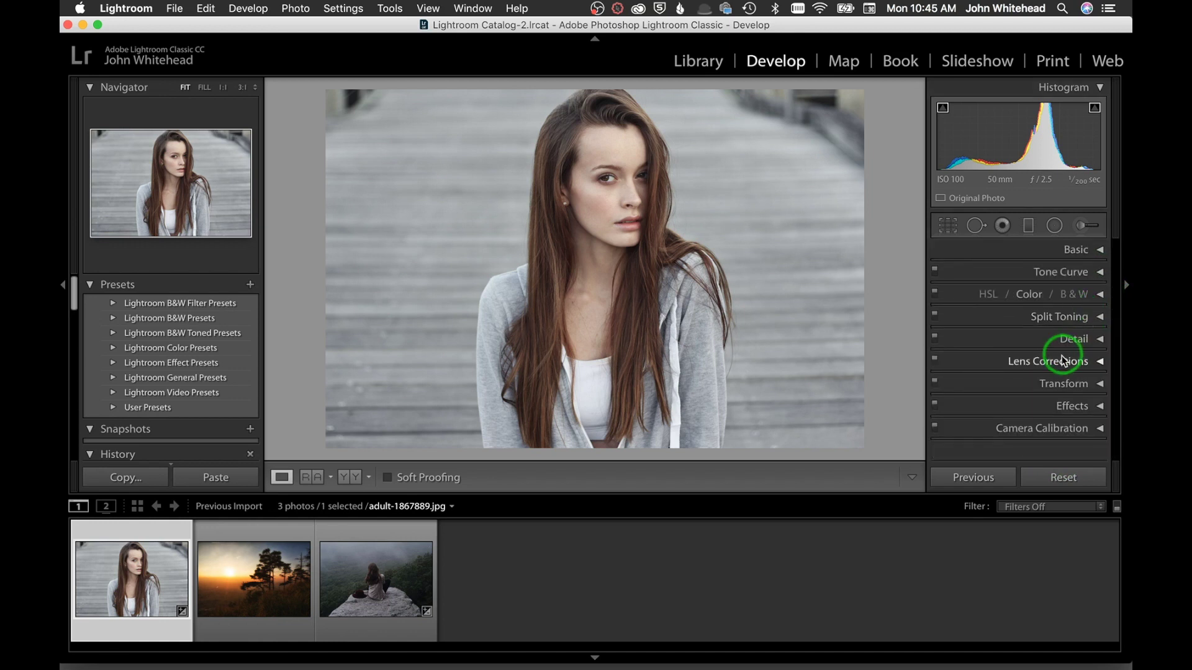
- In Basic, try Contrast at -48, then reset it to 0
left_click(1096, 248)
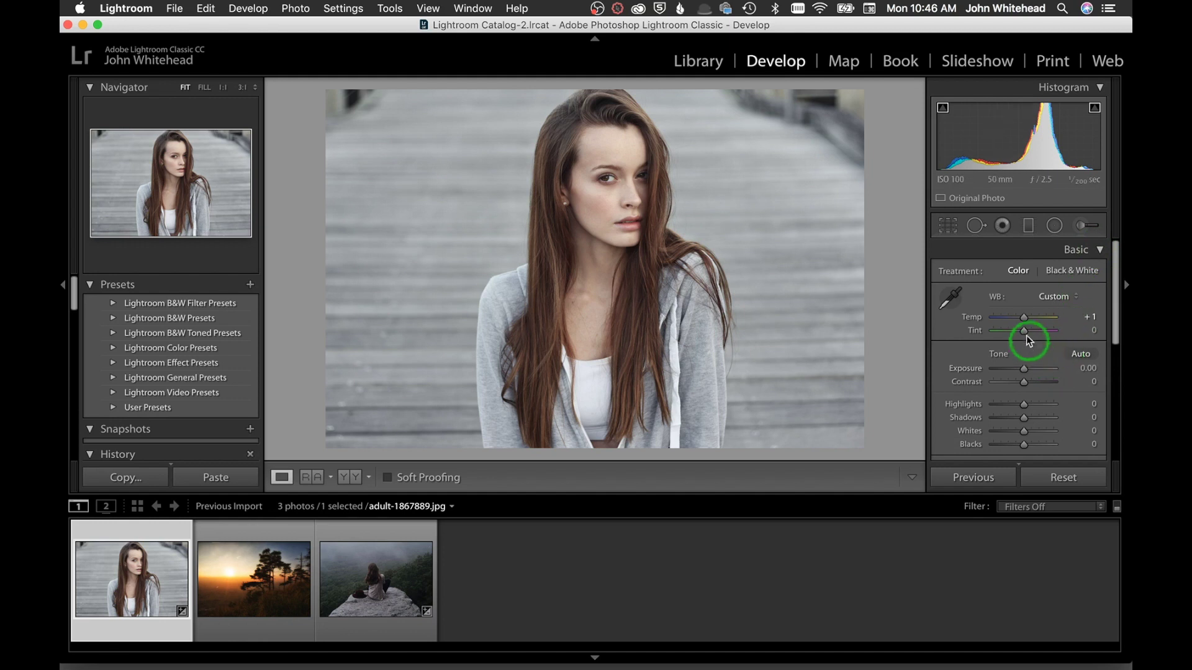
scroll(1026, 341, "down", 3)
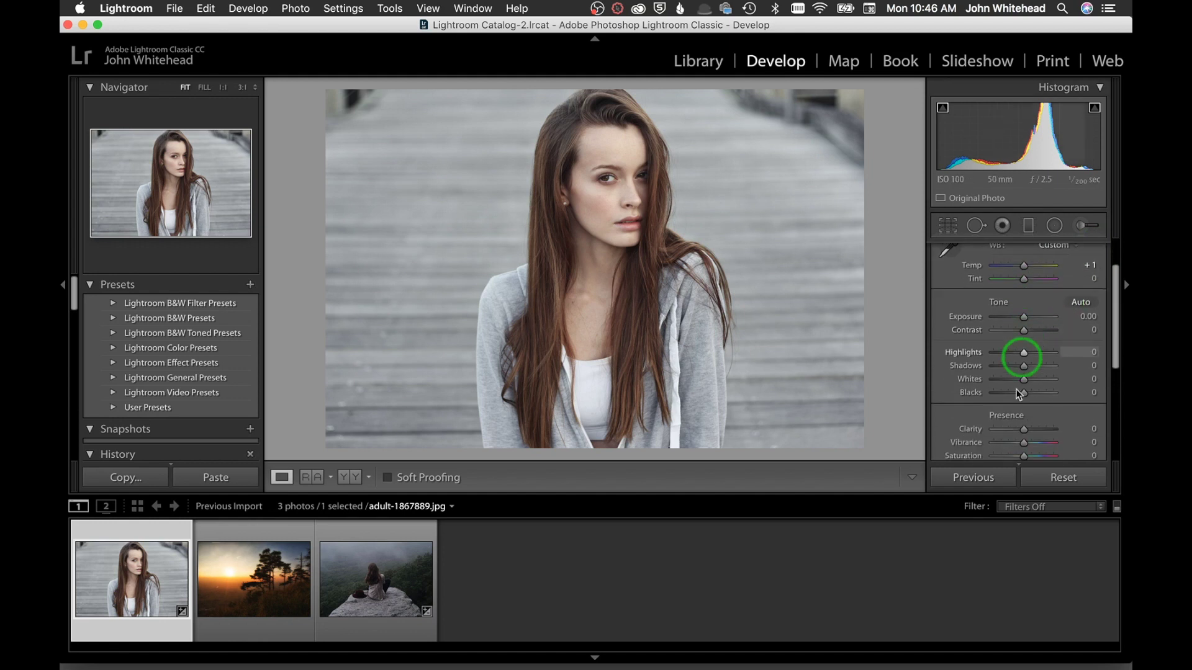
left_click_drag(1023, 330, 1007, 332)
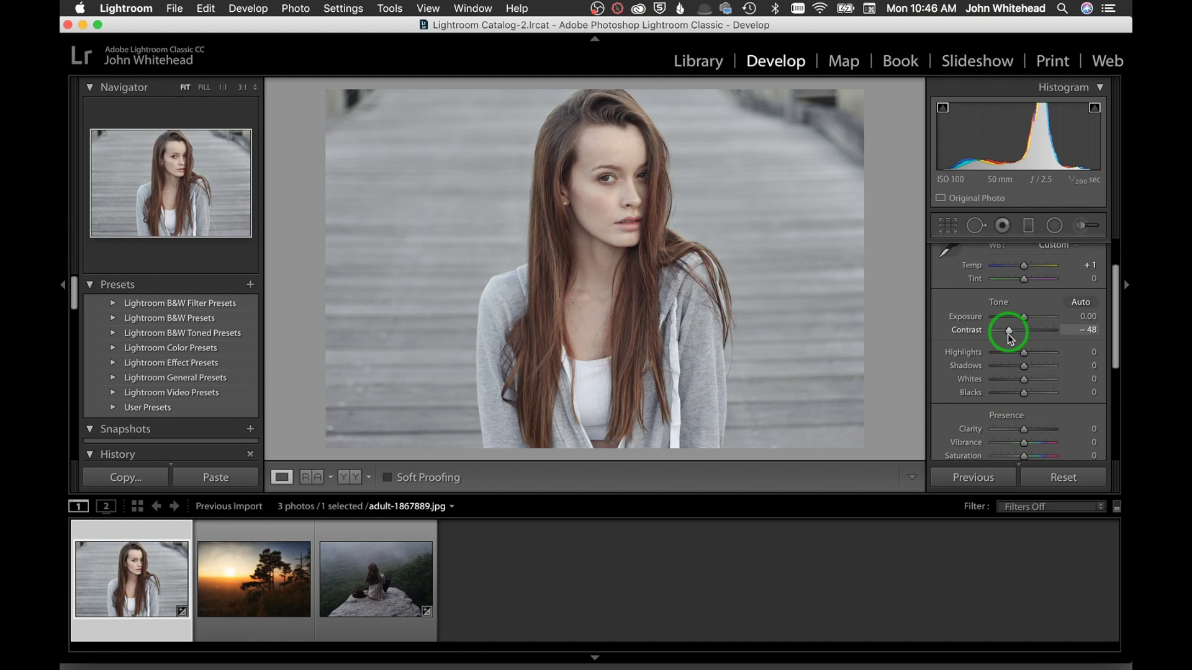
double_click(967, 331)
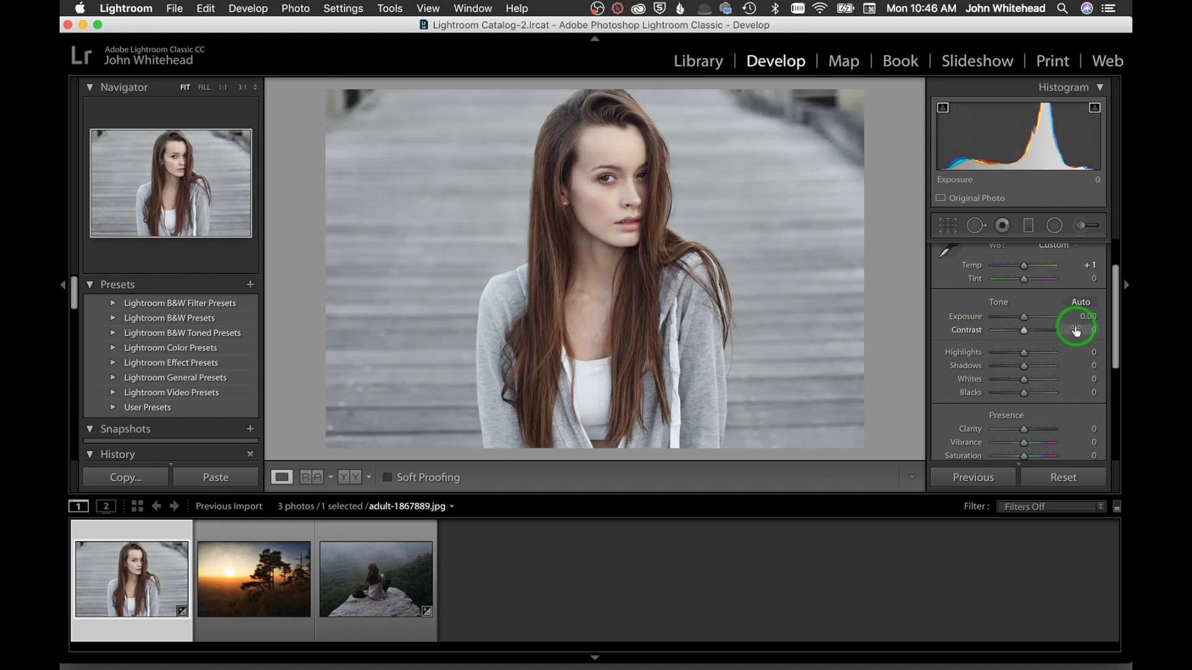
scroll(1073, 335, "up", 2)
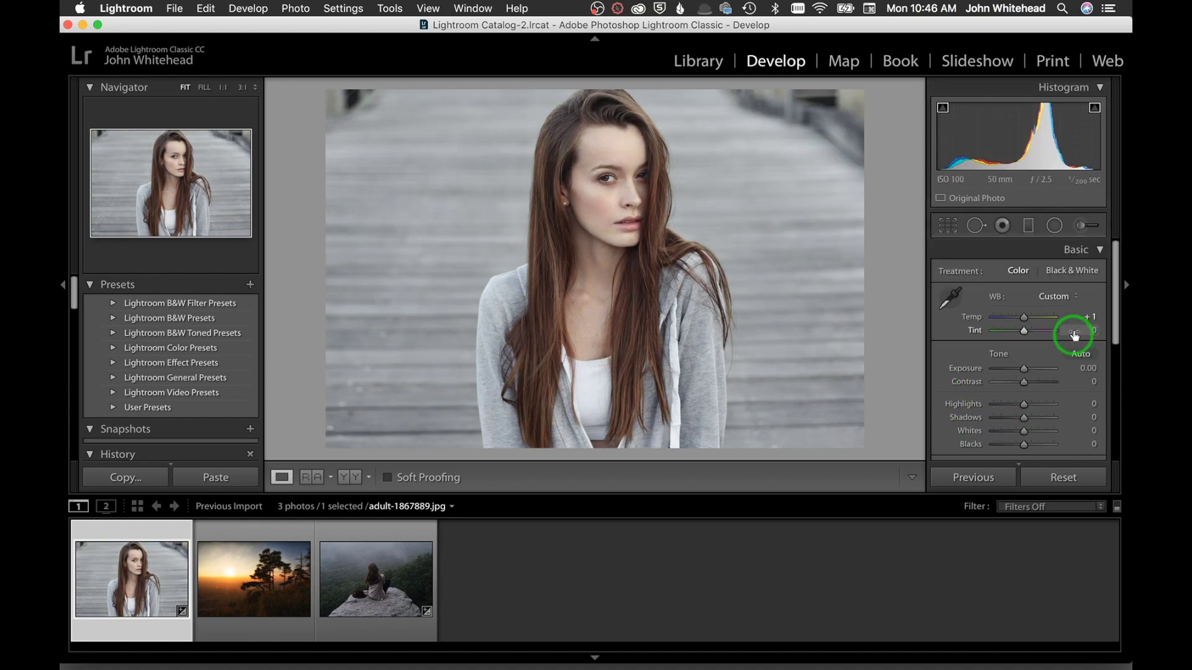
- Make the portrait Black & White and apply the Auto B&W mix (Red −11, Orange −20, Yellow −24, Green −27)
left_click(1080, 277)
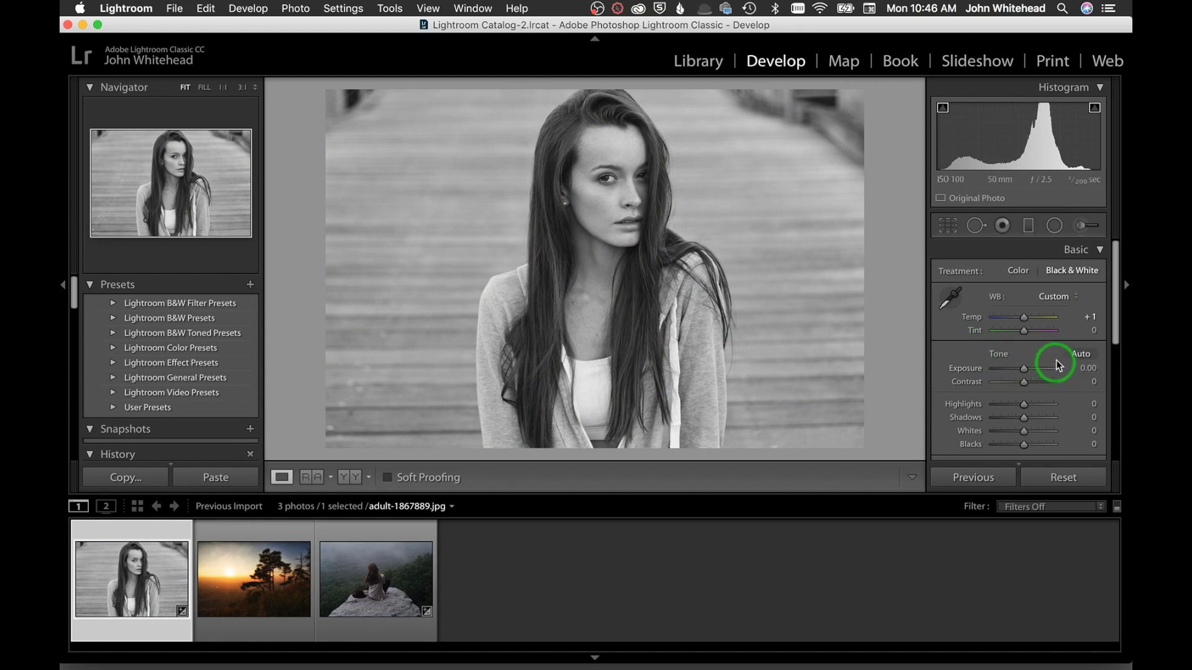
scroll(1061, 354, "down", 5)
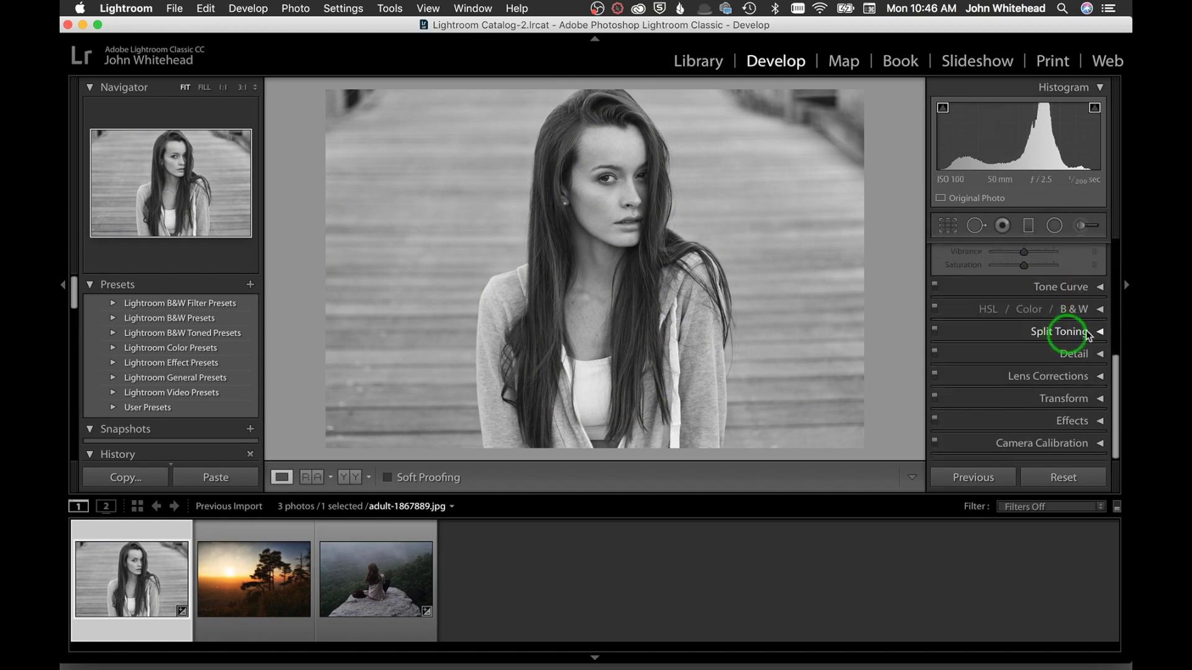
left_click(1098, 310)
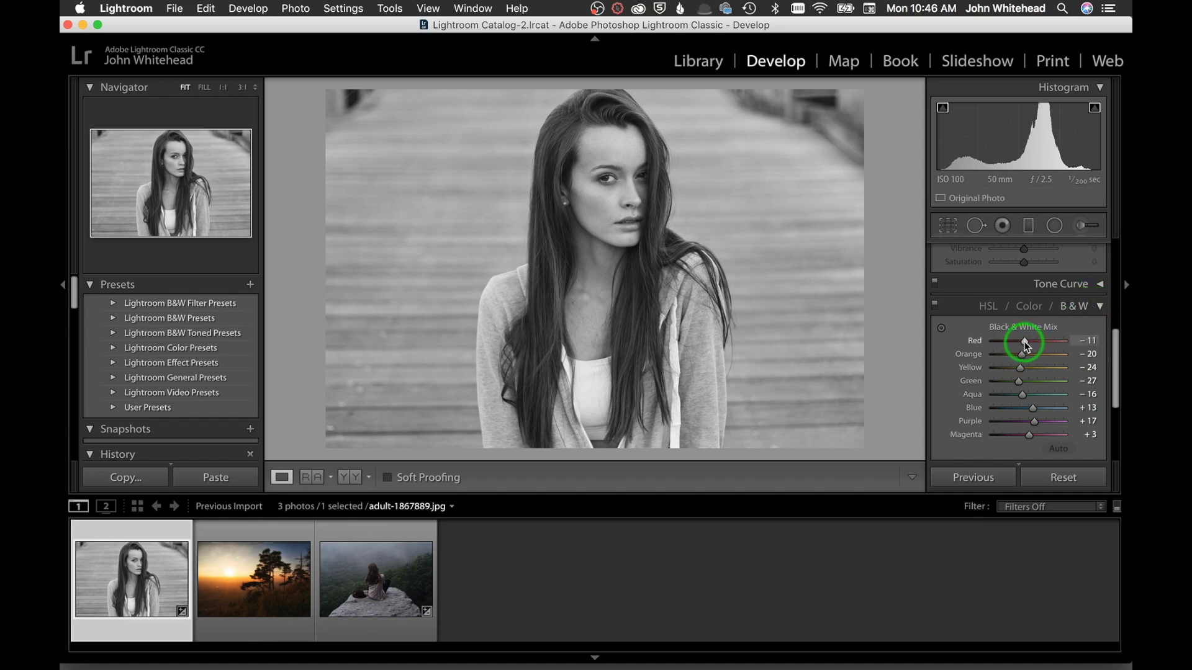
mouse_move(1024, 341)
left_mouse_down()
mouse_move(1072, 346)
mouse_move(1010, 350)
mouse_move(1077, 354)
mouse_move(1036, 352)
left_mouse_up()
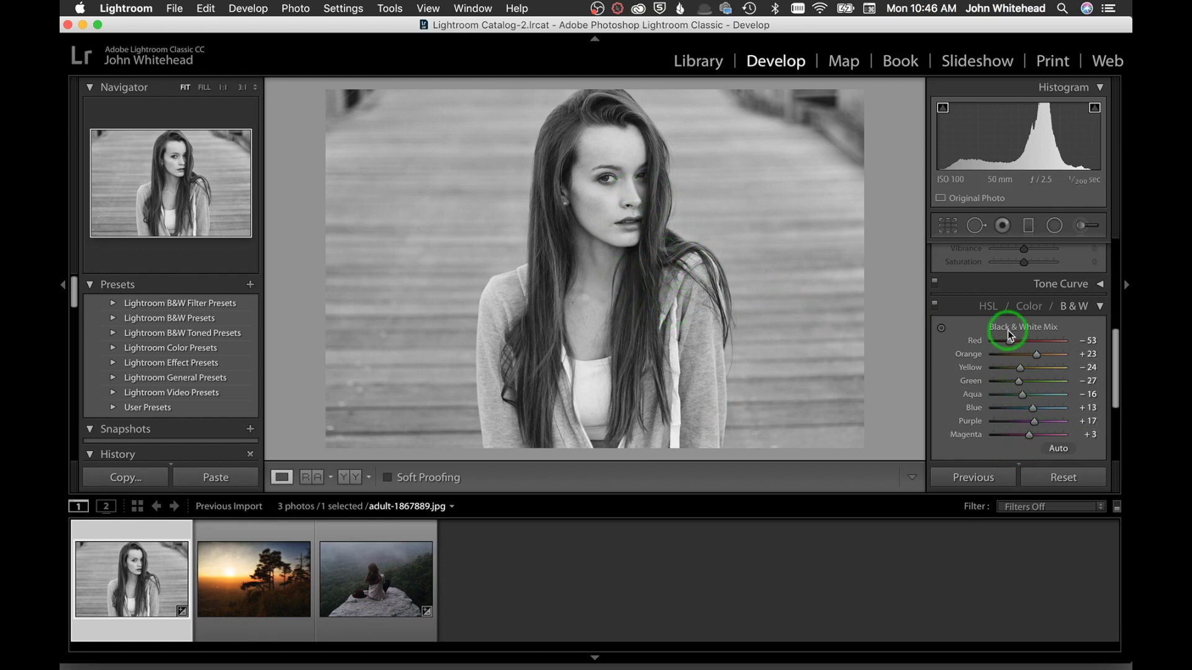
left_click(1061, 448)
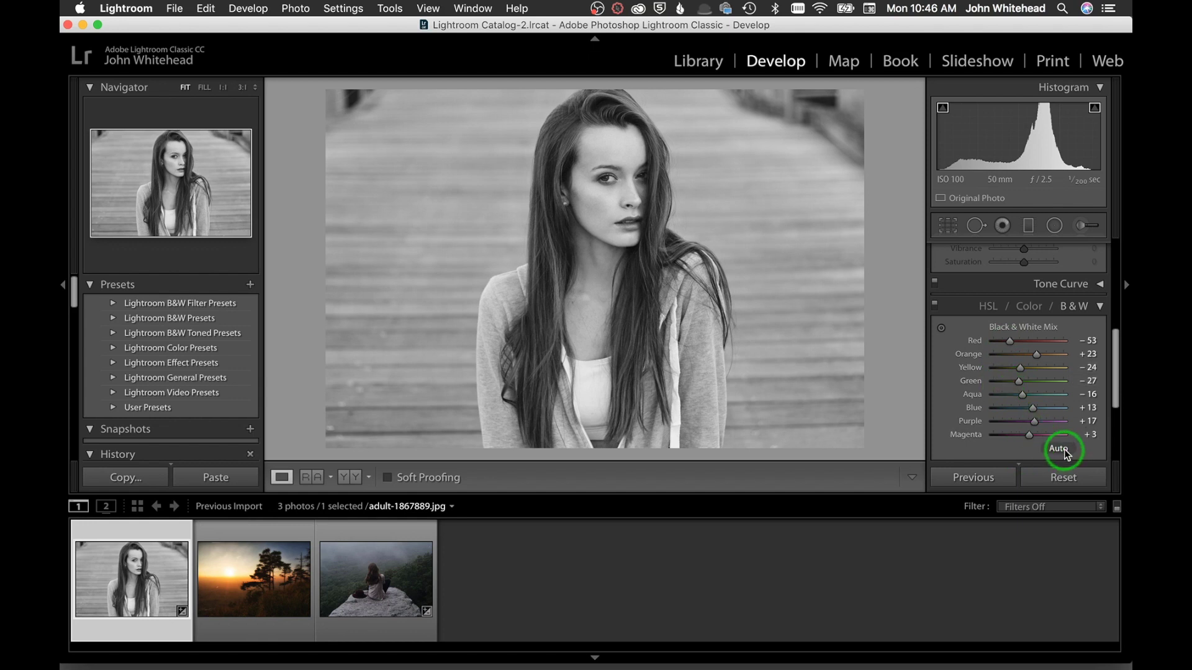
left_click(1023, 353)
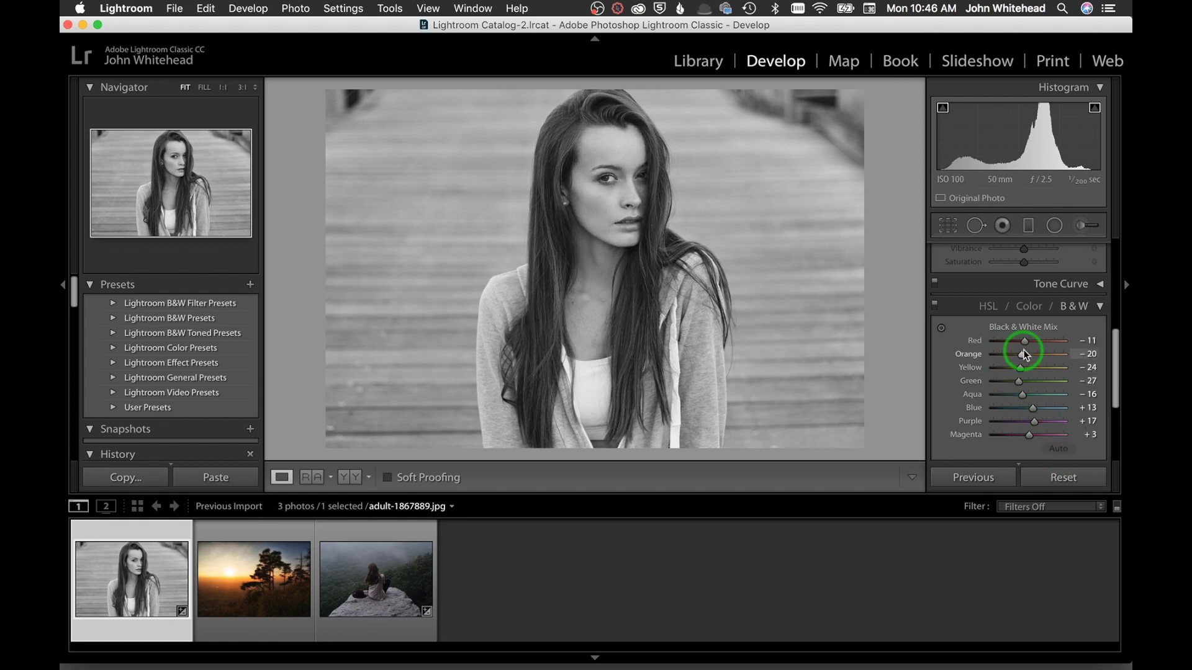
left_click(1010, 365)
scroll(1026, 355, "down", 2)
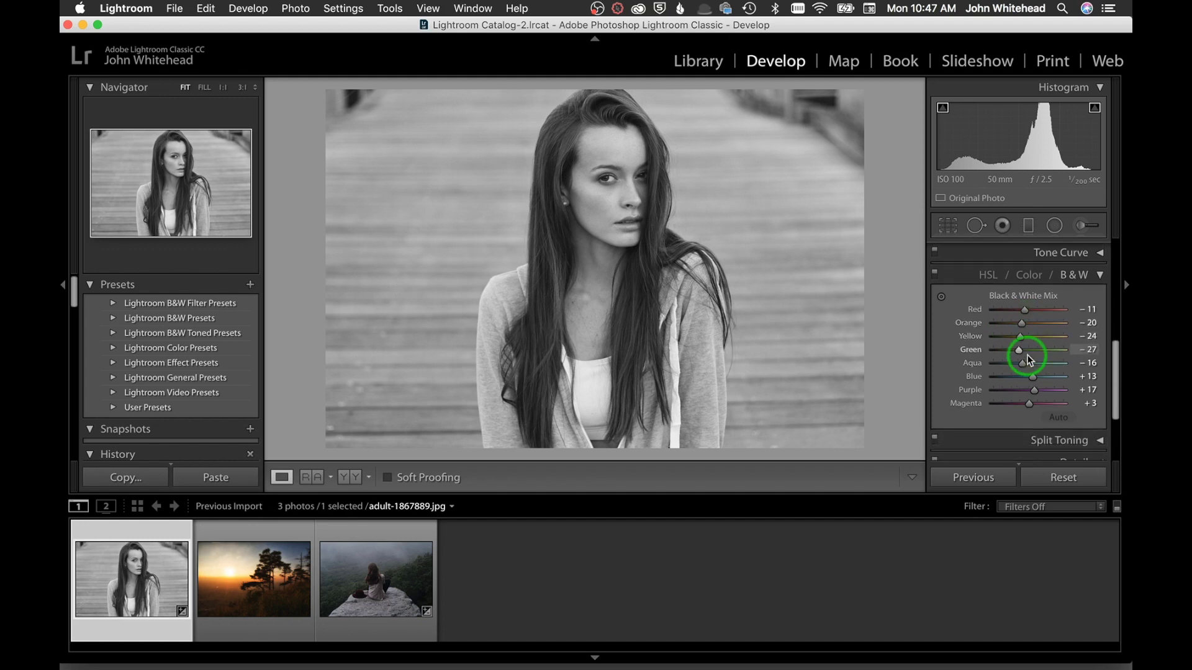
- Reset all develop adjustments to restore full colour, and set the filmstrip filter to Filters Off
left_click(986, 483)
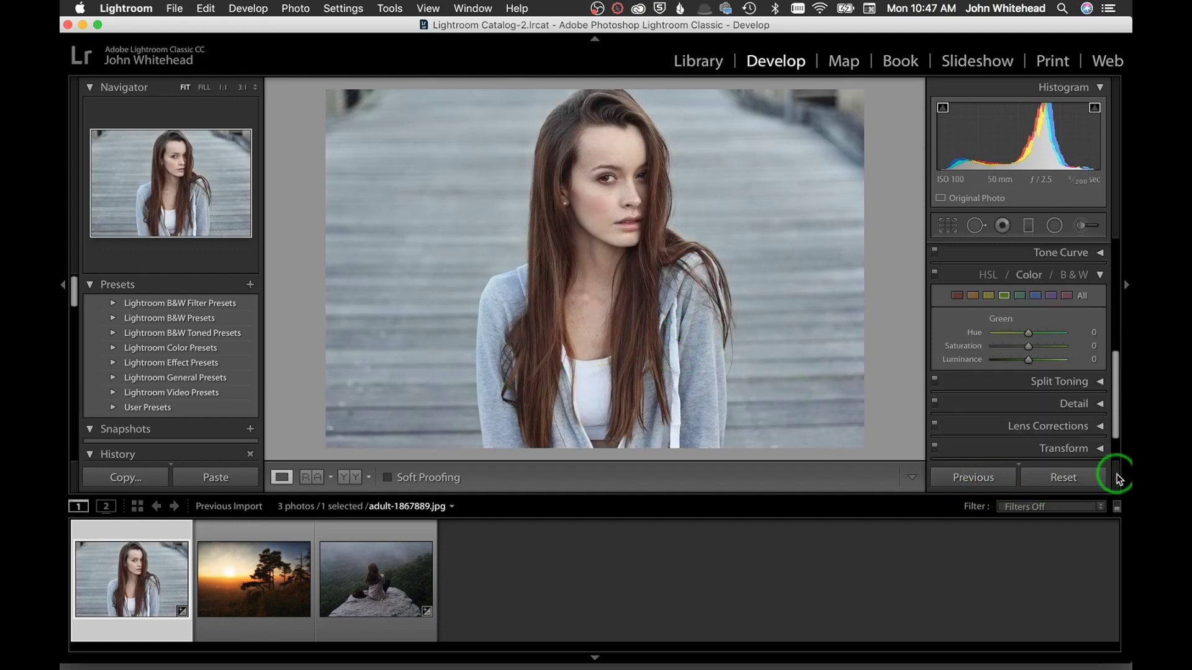
left_click(1080, 487)
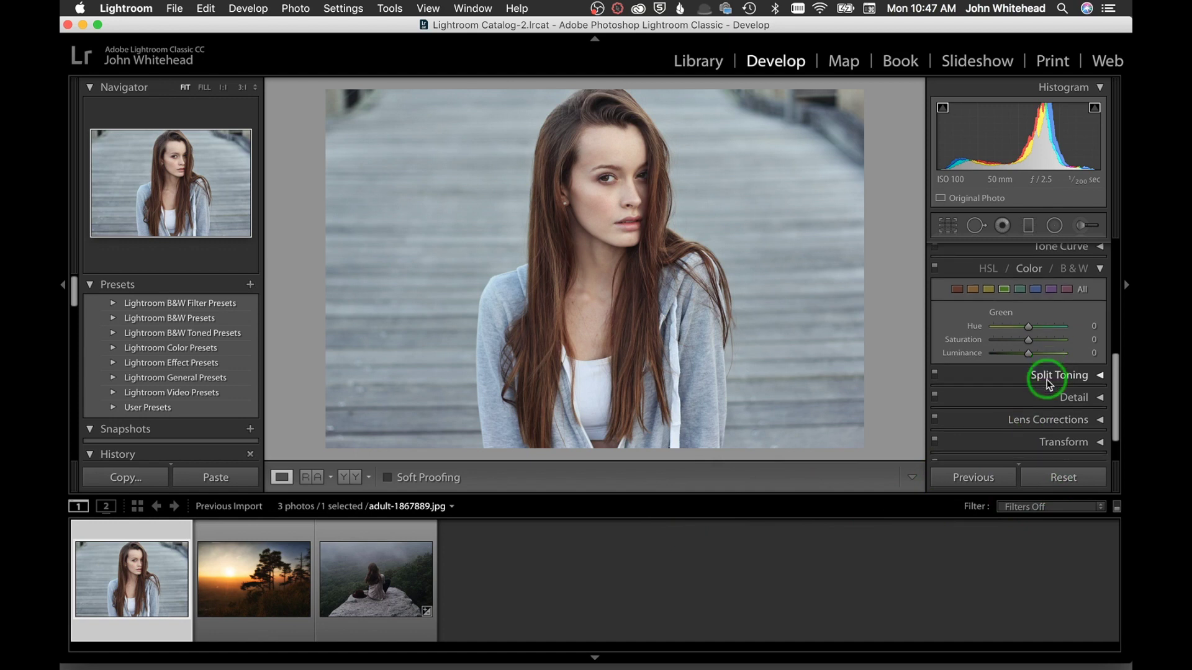
scroll(1046, 380, "down", 2)
left_click(1042, 507)
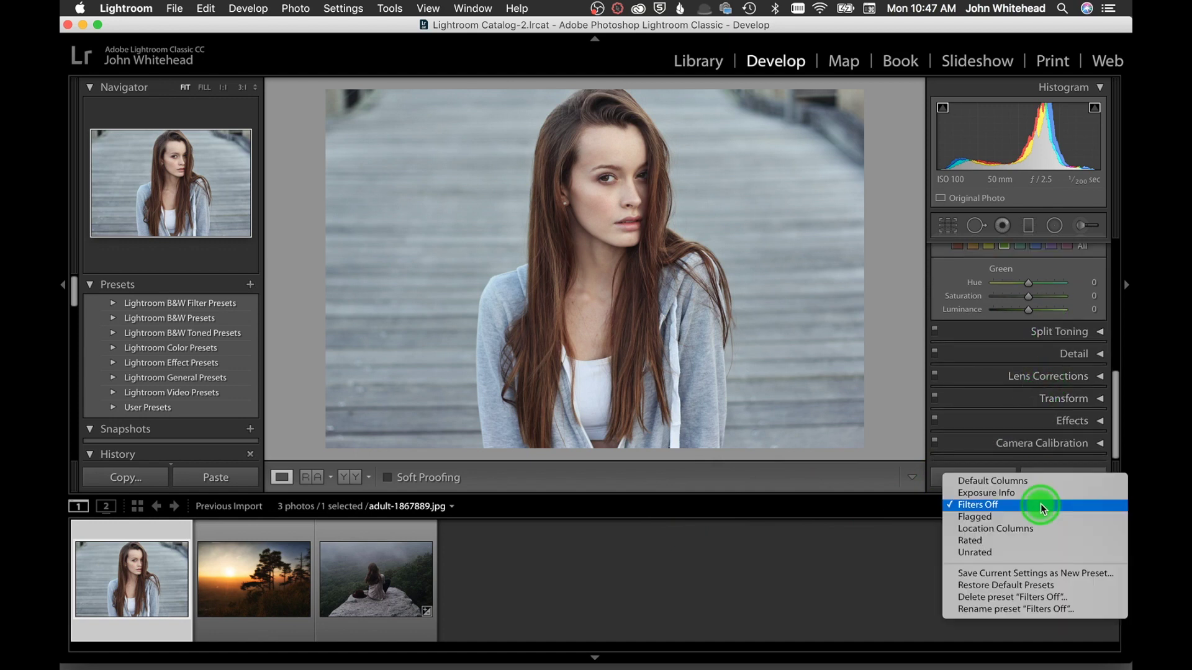
left_click(1040, 504)
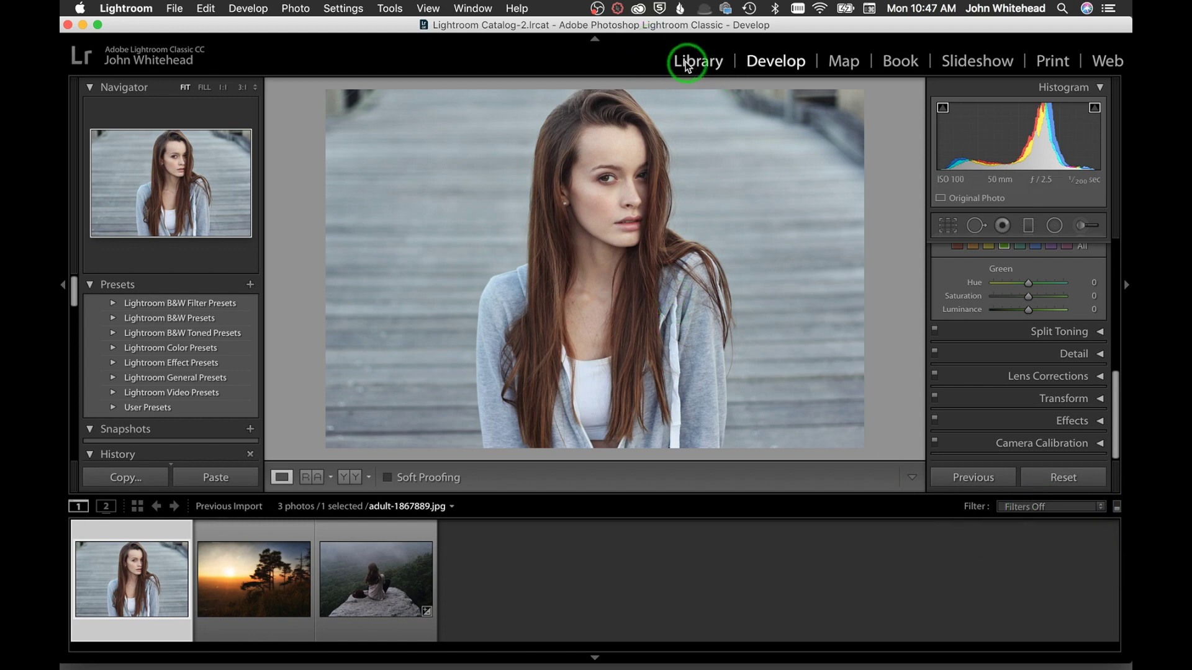